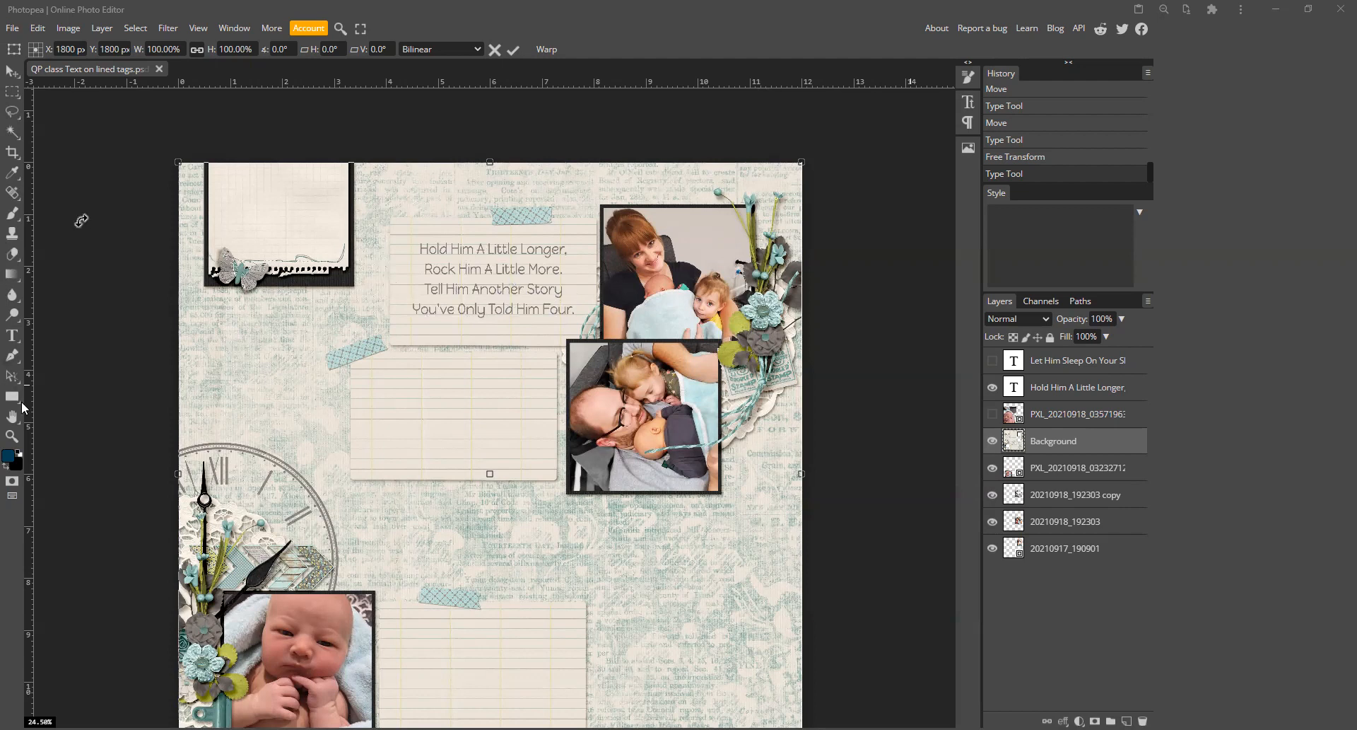
Step: Examine how the first verse sits on the ruled lines of the upper tag
click(12, 435)
drag(378, 223, 423, 280)
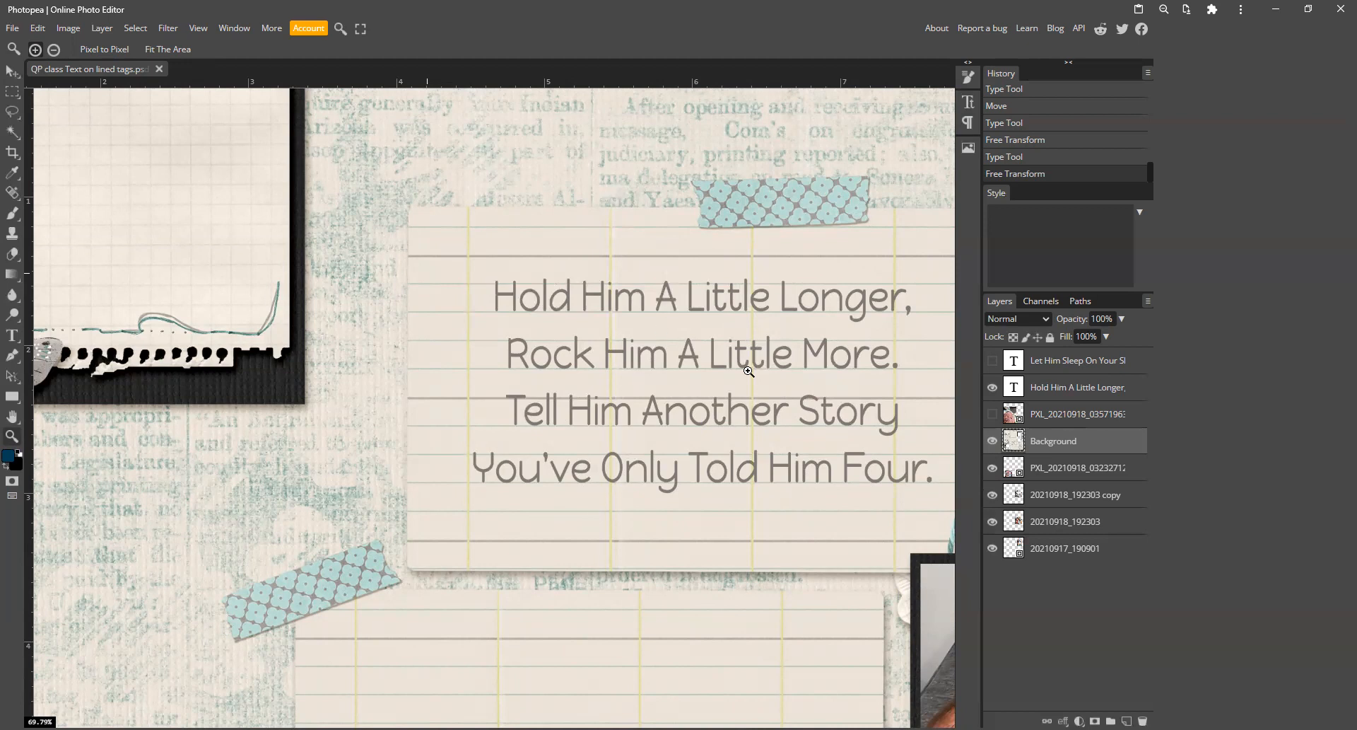
scroll(630, 472, down, 1)
scroll(613, 504, down, 1)
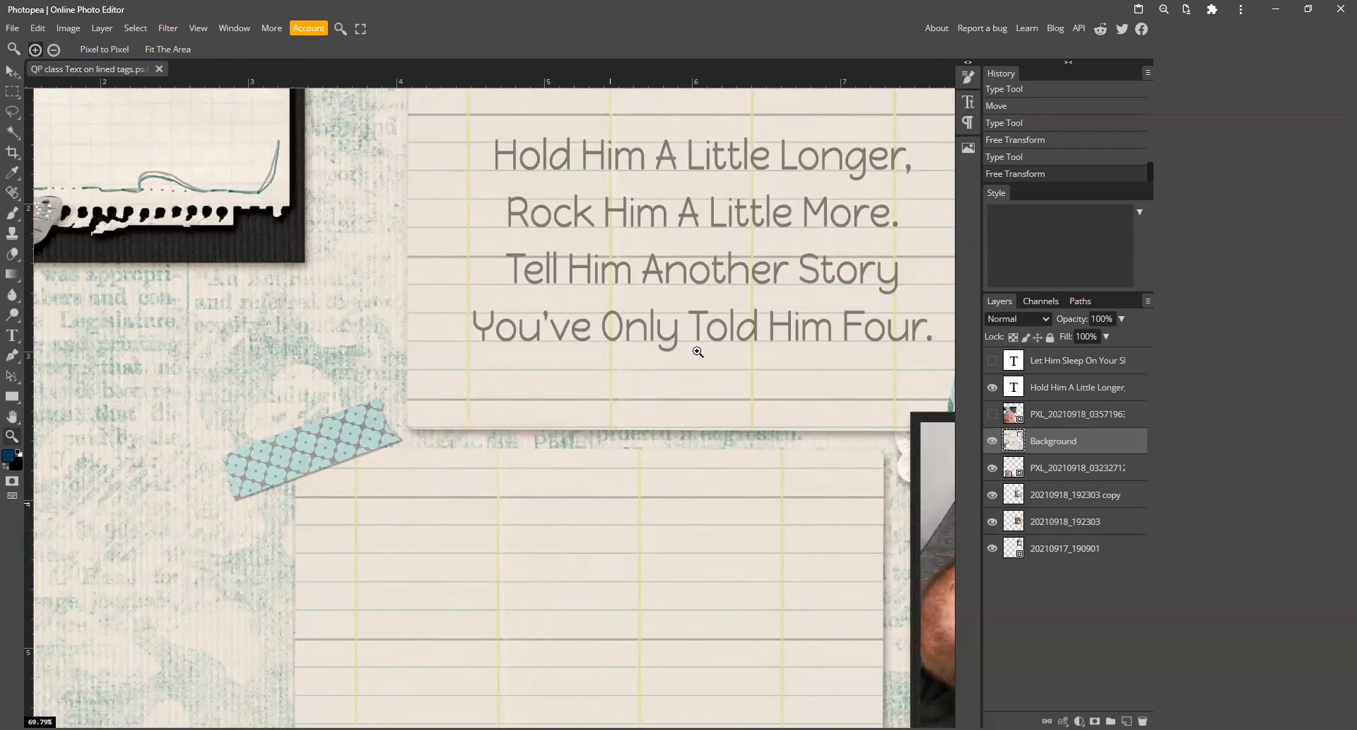
scroll(705, 347, down, 3)
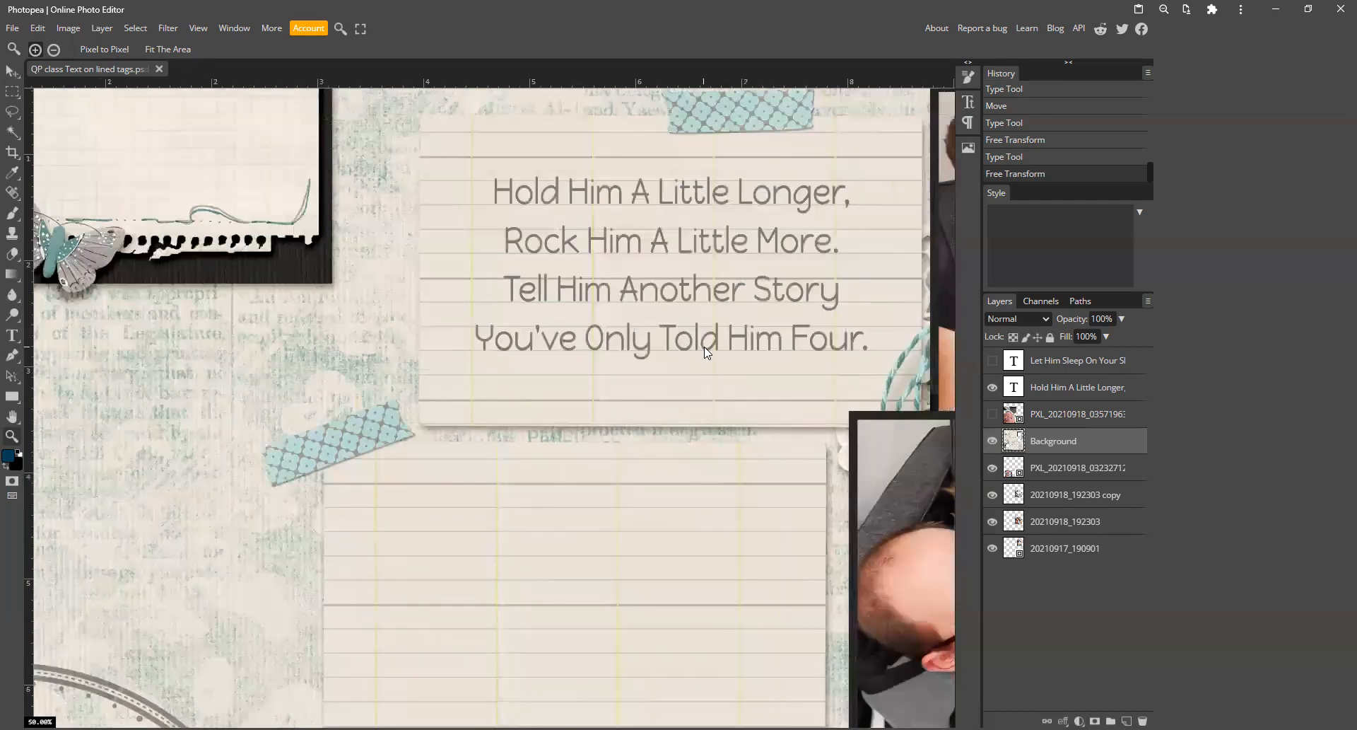
scroll(704, 346, down, 1)
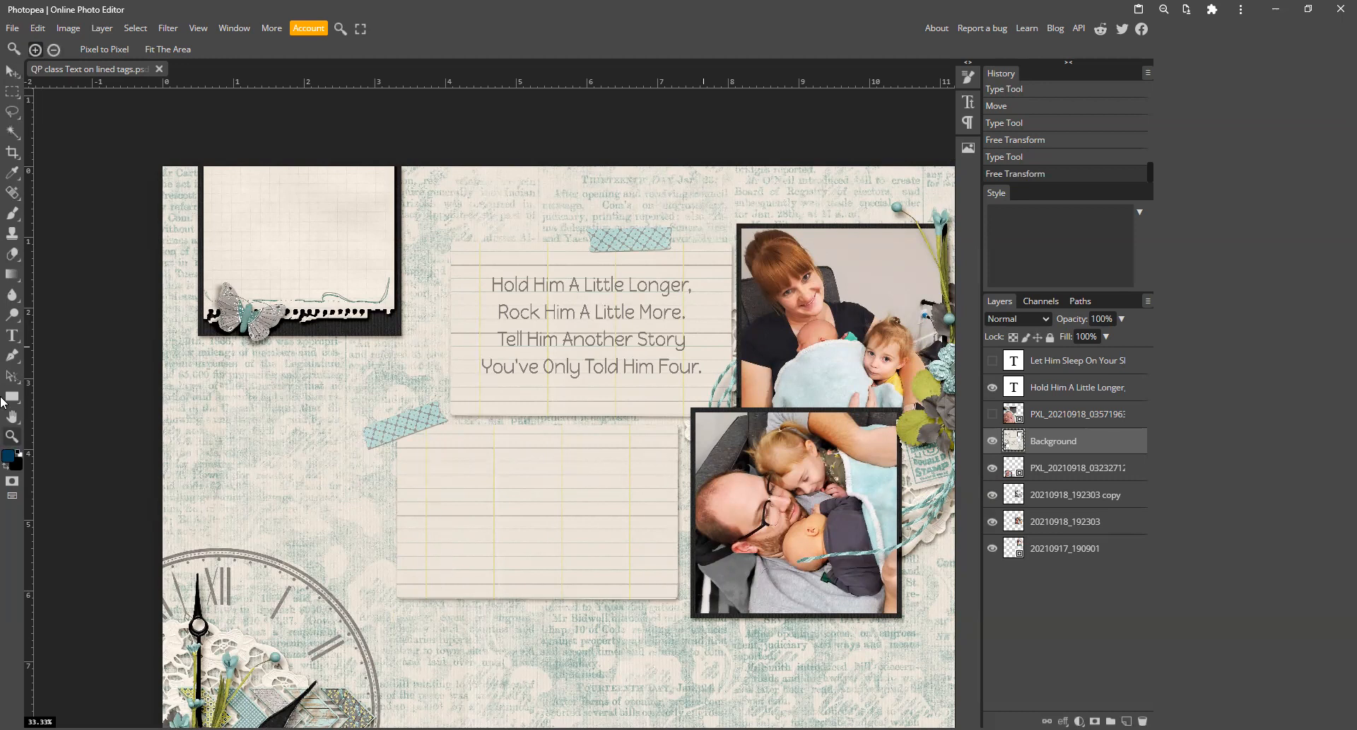
Step: Add text to the middle tag: "Let Him Sleep On Your Shoulder, Rejoice In His Happy Smile. He Is Only A Little Boy For Such A Little While."
click(12, 335)
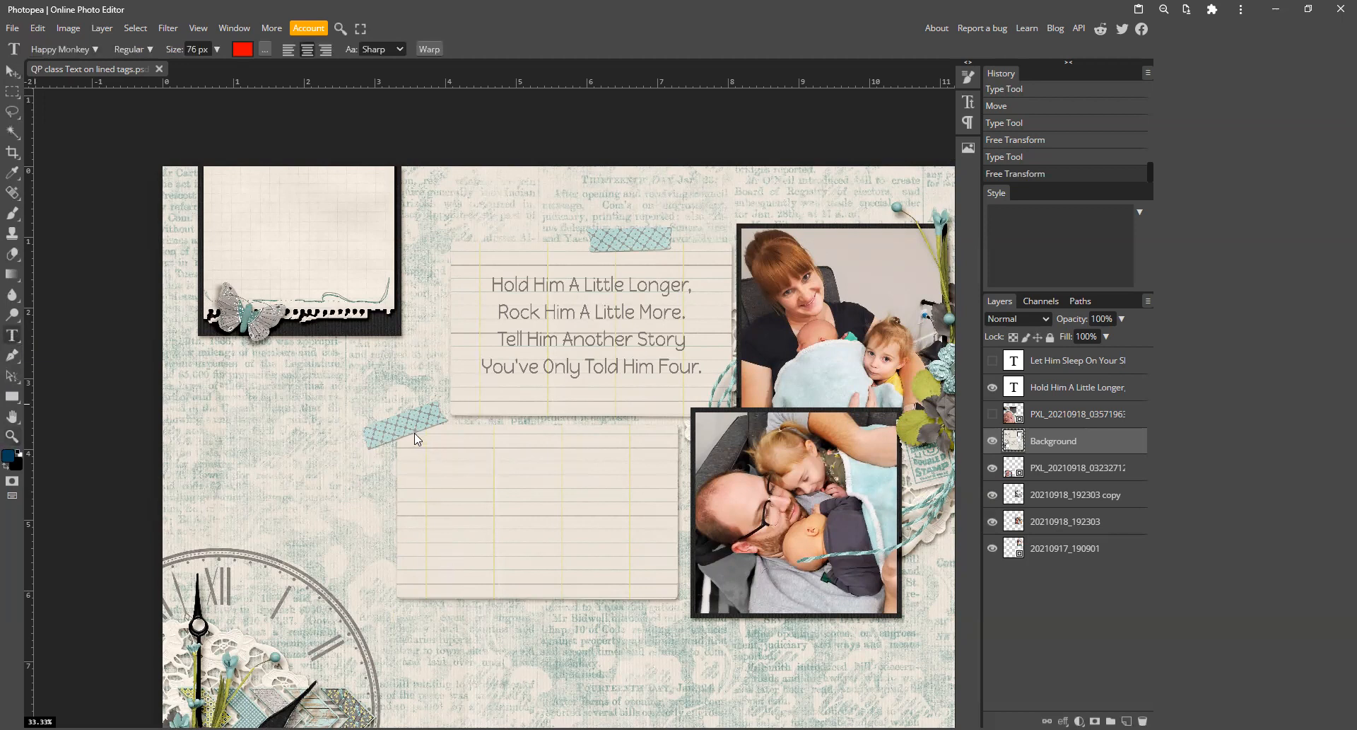
drag(415, 434, 665, 586)
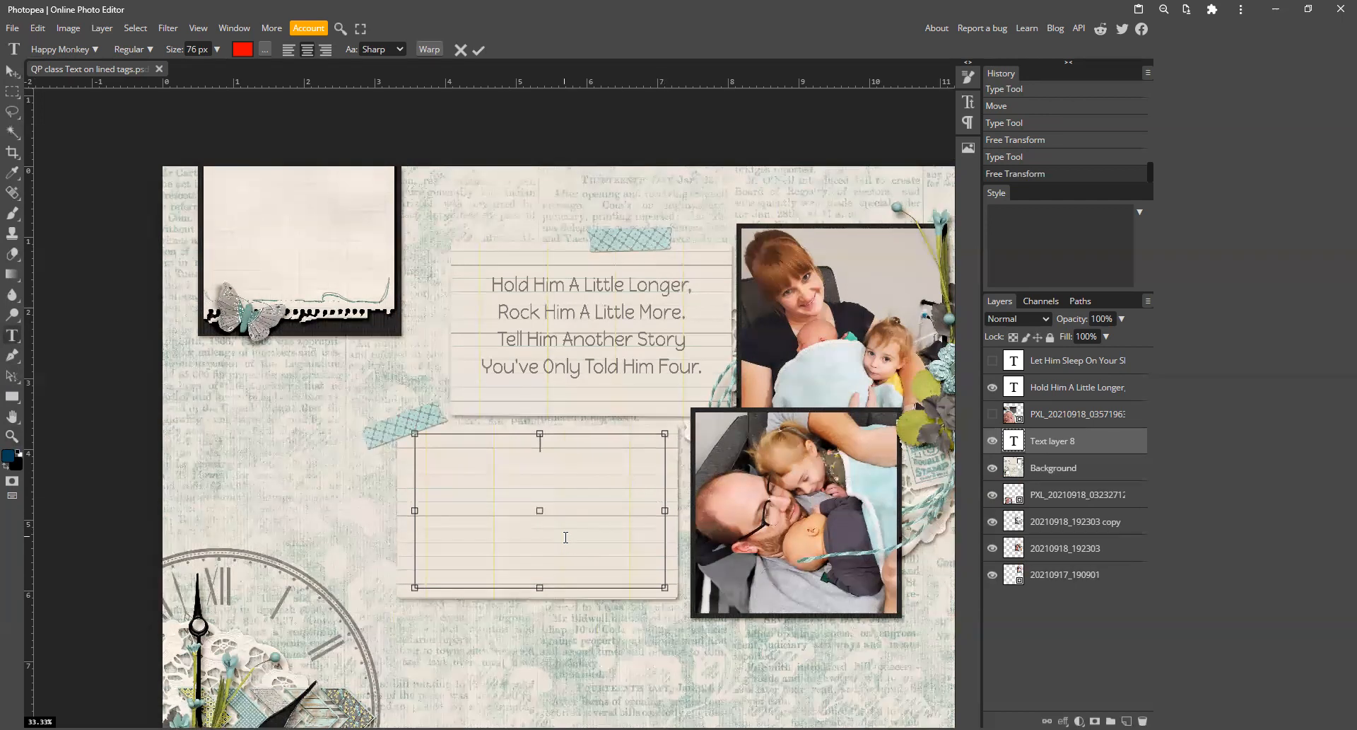
text(Let Him Sleep On Your Shoulder, Rejoice In His Happy Smile. He Is Only A Little Boy For Such A Little While.)
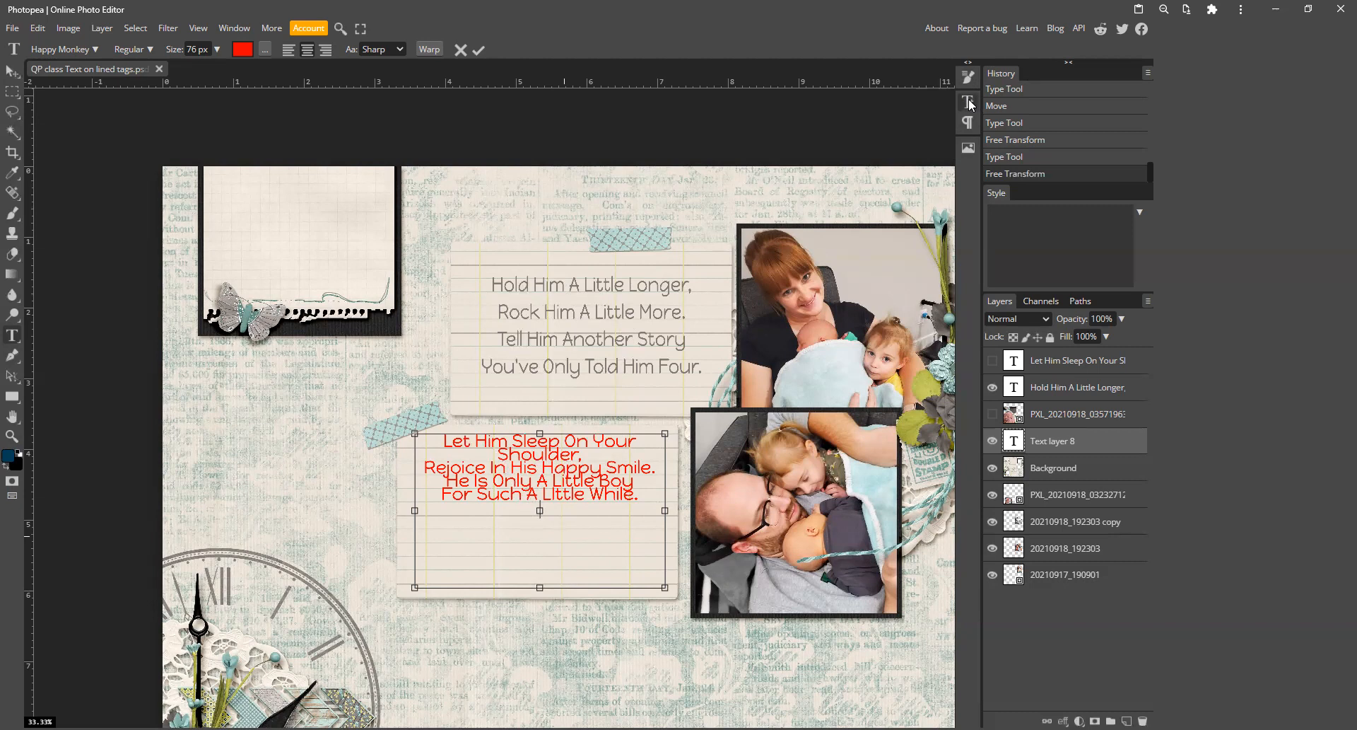
Step: Display the character settings and move the new verse slightly down on the middle tag
click(237, 30)
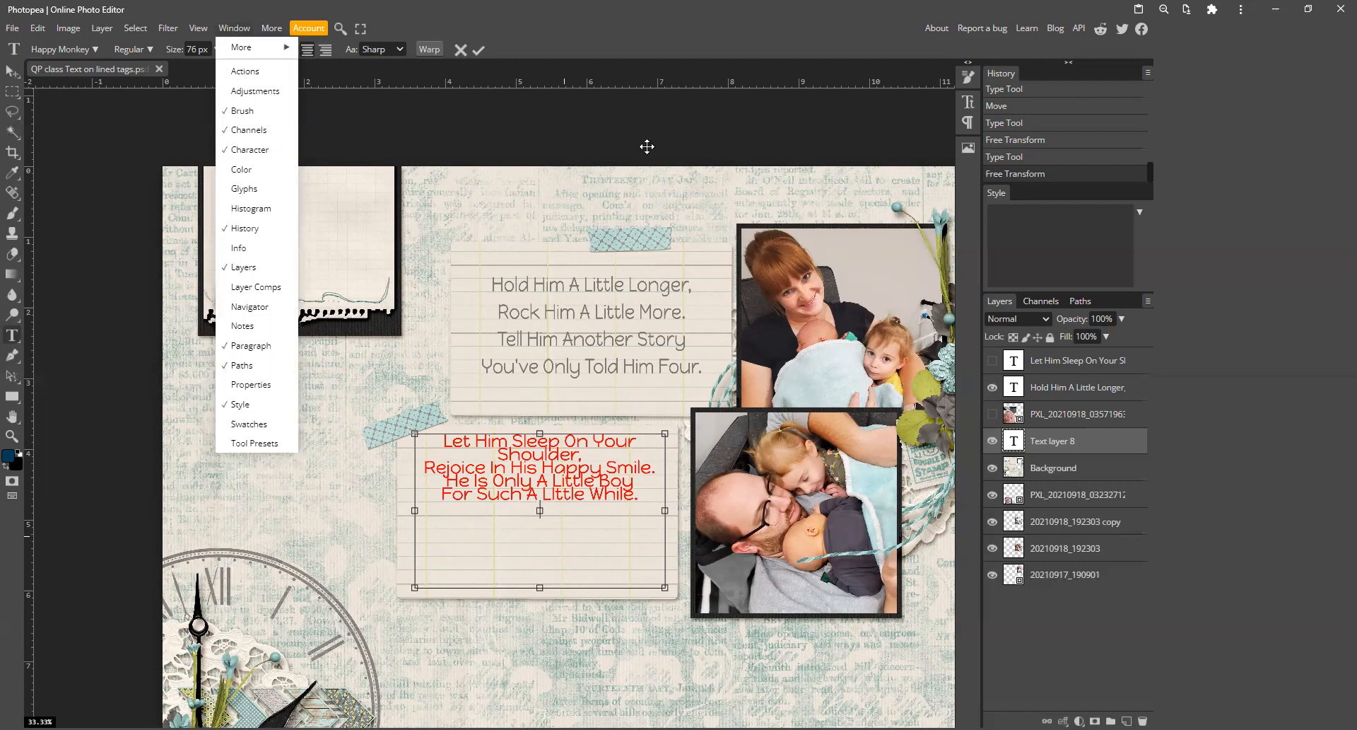
click(968, 103)
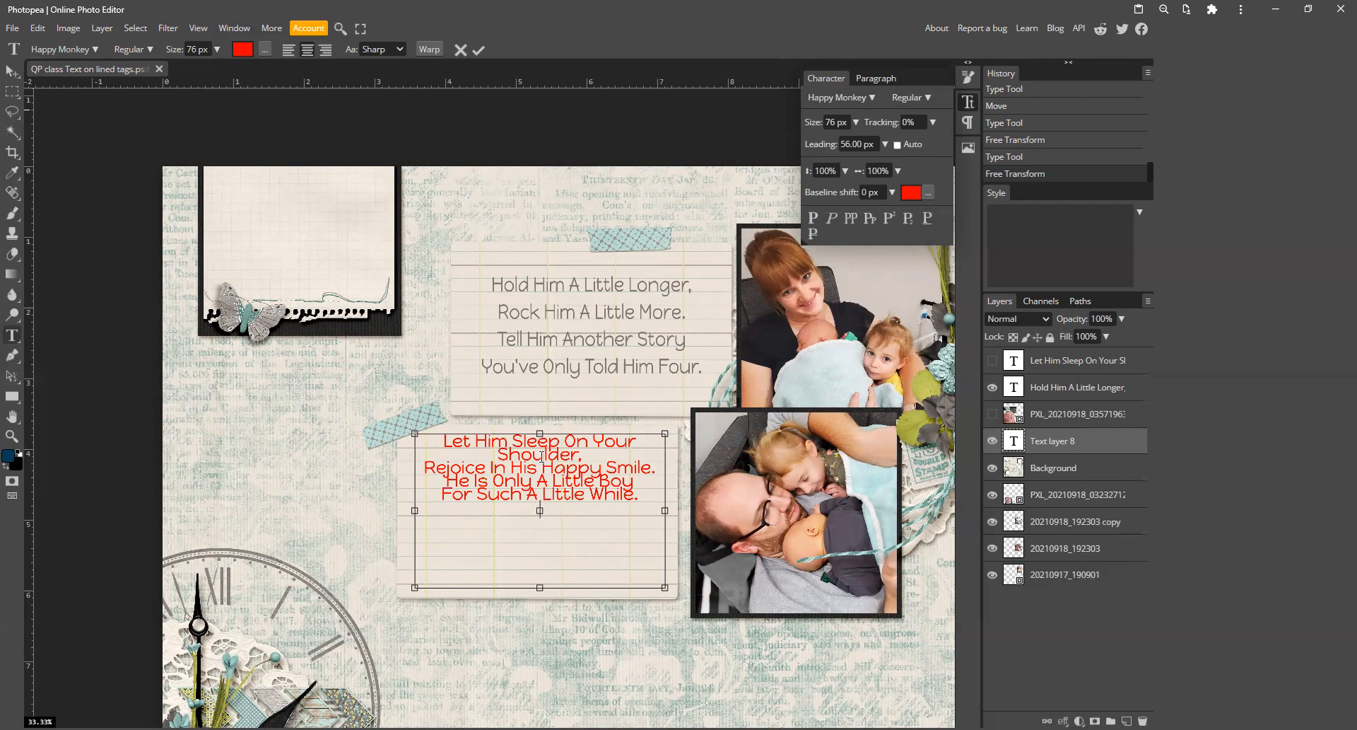
click(10, 73)
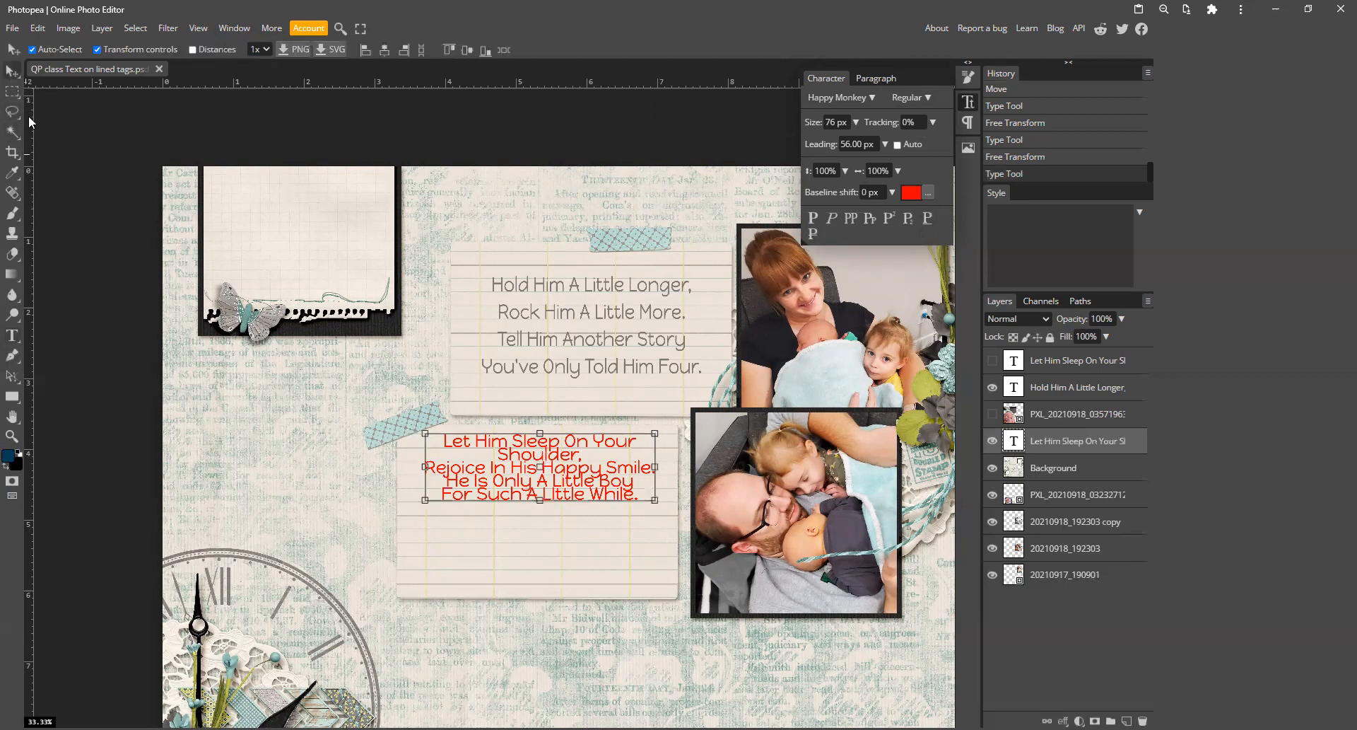
drag(537, 465, 536, 475)
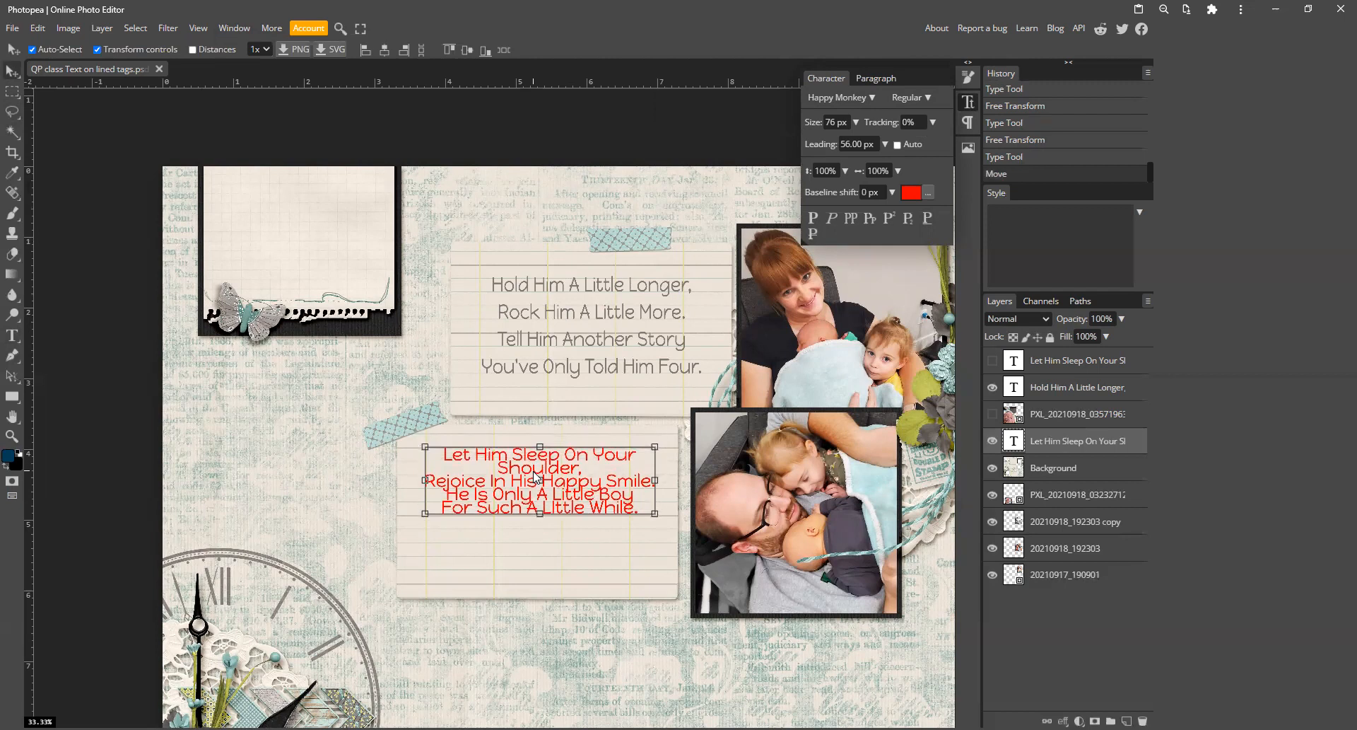
Step: Widen the verse's text box on both sides to about 4.08 in so the first sentence line fits without wrapping
scroll(536, 479, up, 1)
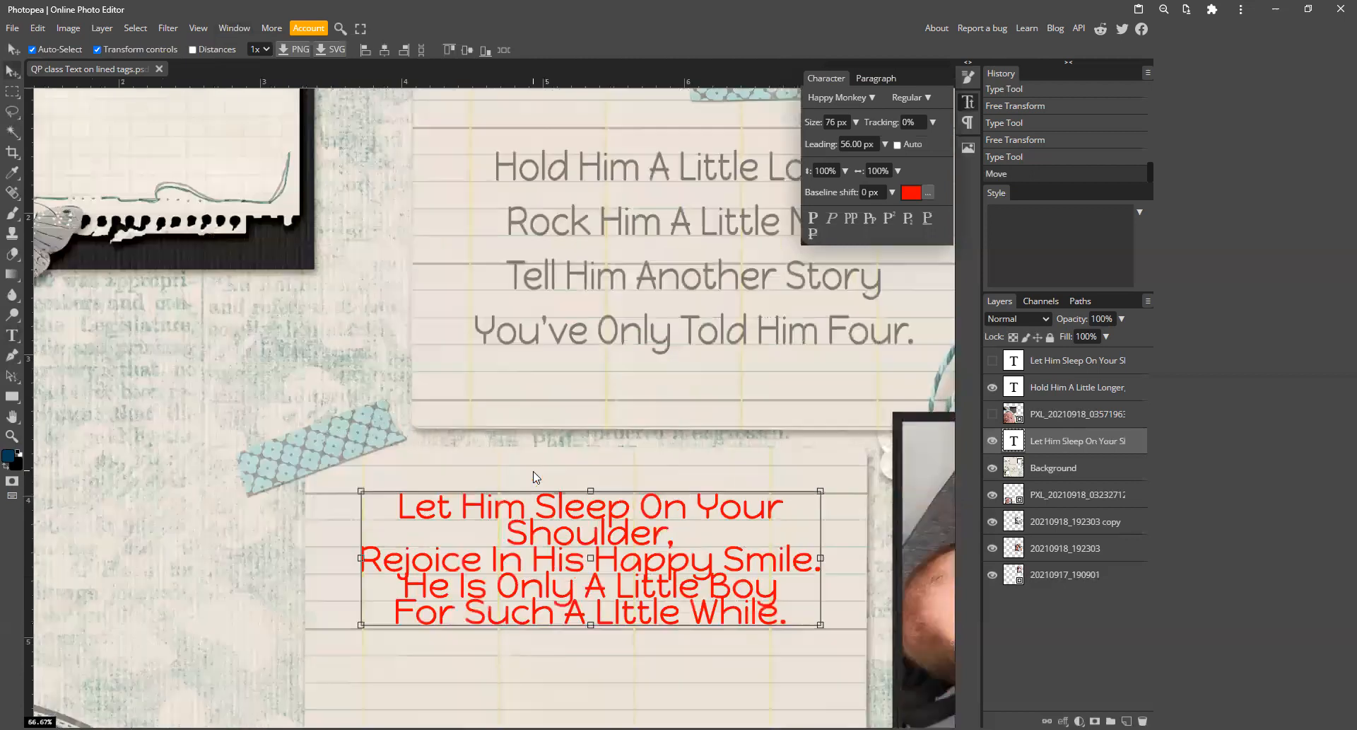
scroll(556, 471, up, 1)
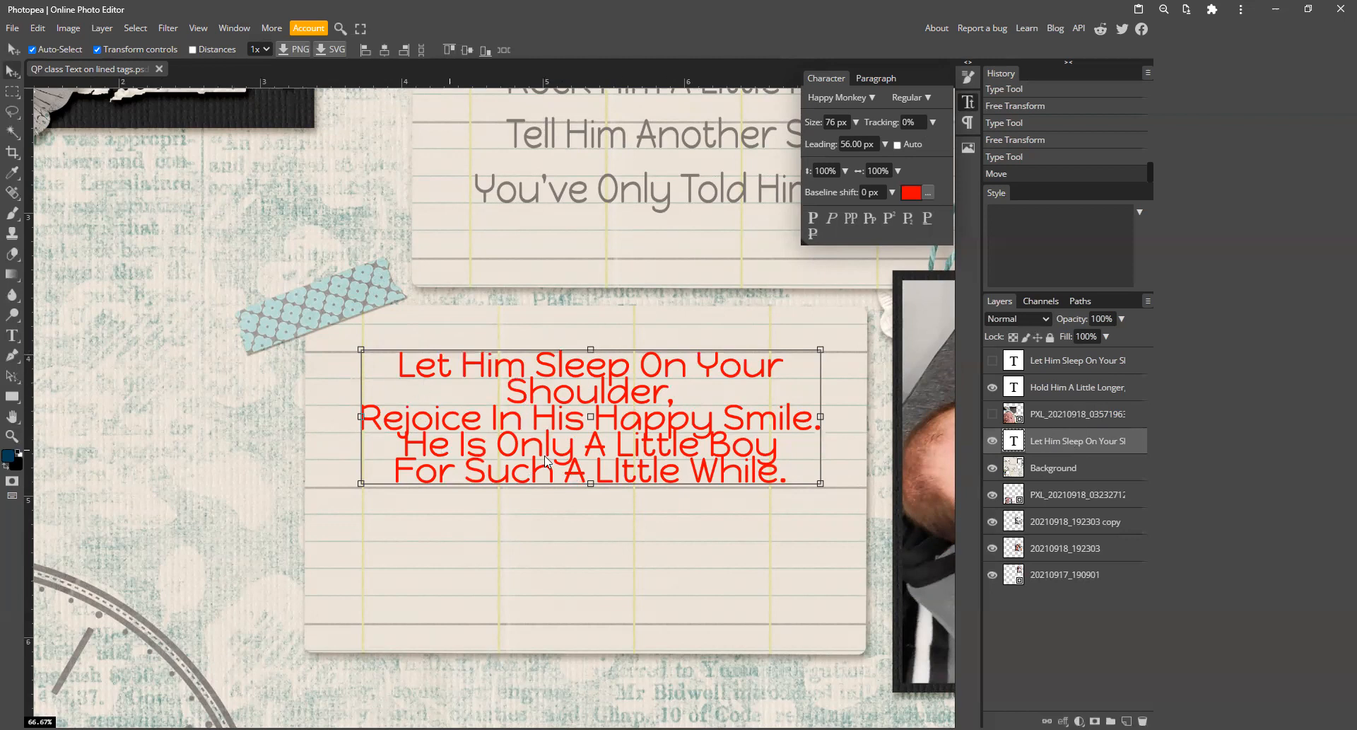
double_click(1016, 444)
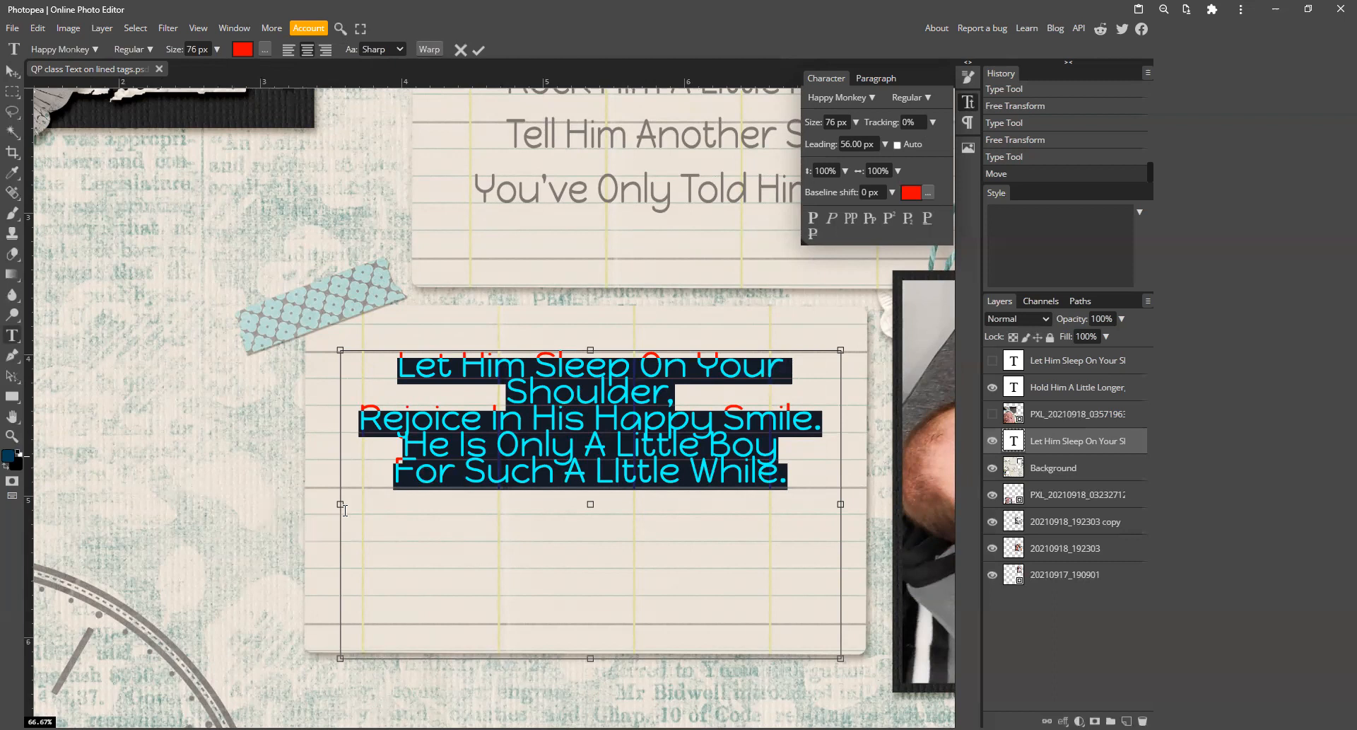
drag(340, 504, 307, 504)
drag(841, 503, 884, 499)
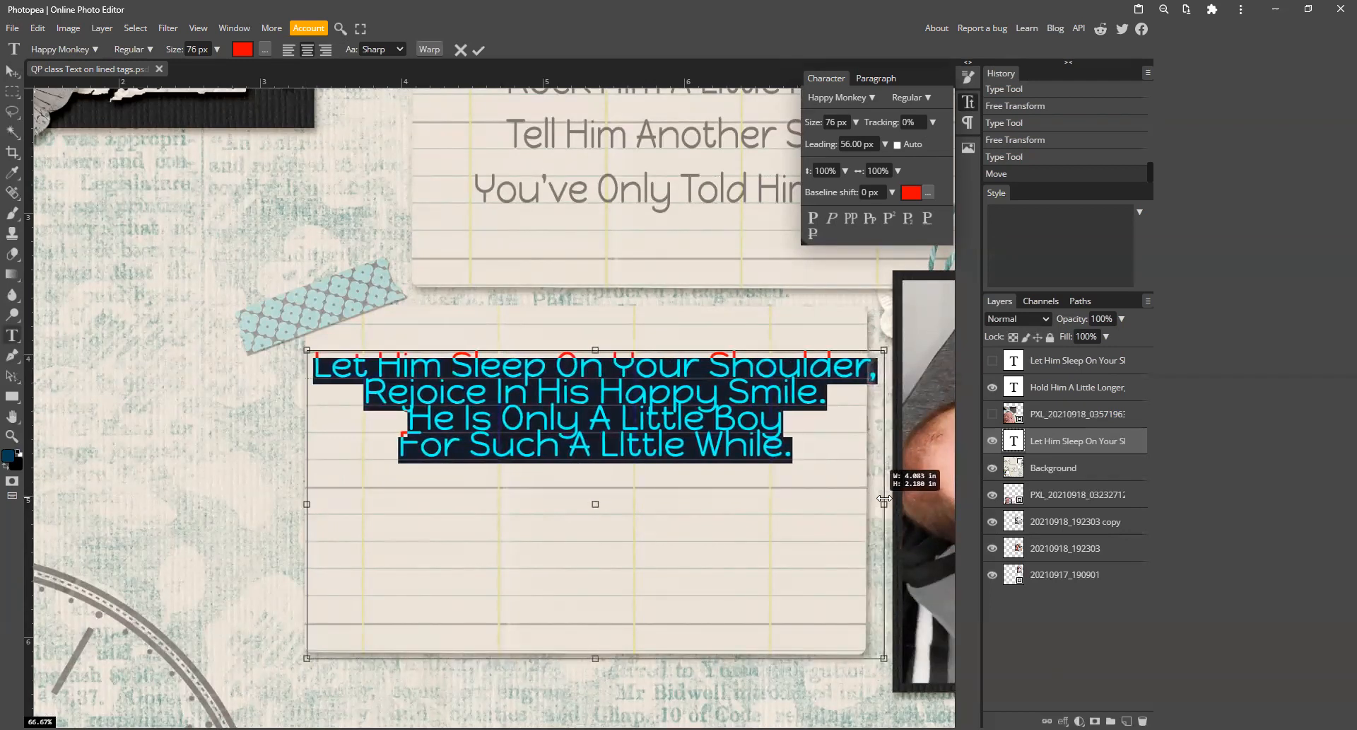
click(683, 421)
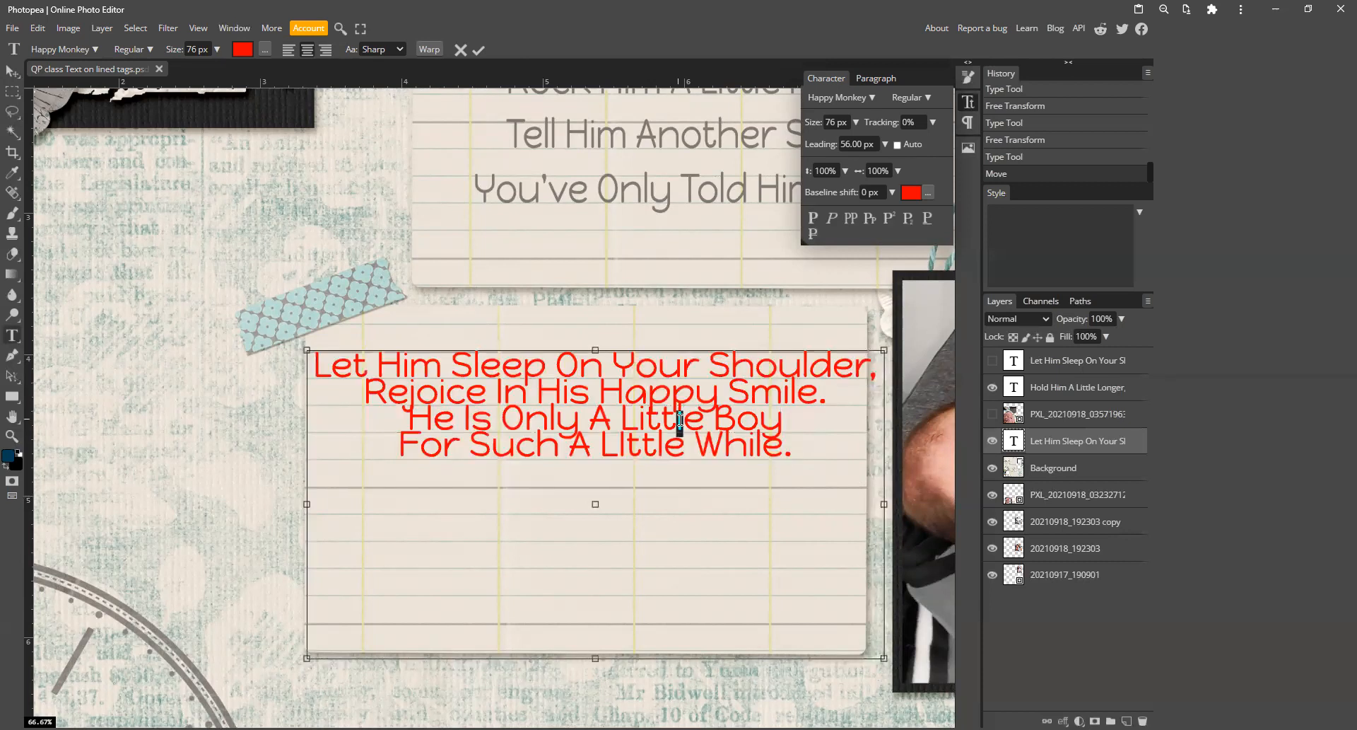
Step: Scale the verse to about 97% so it fits the tag's width, and nudge it into the centre
click(12, 79)
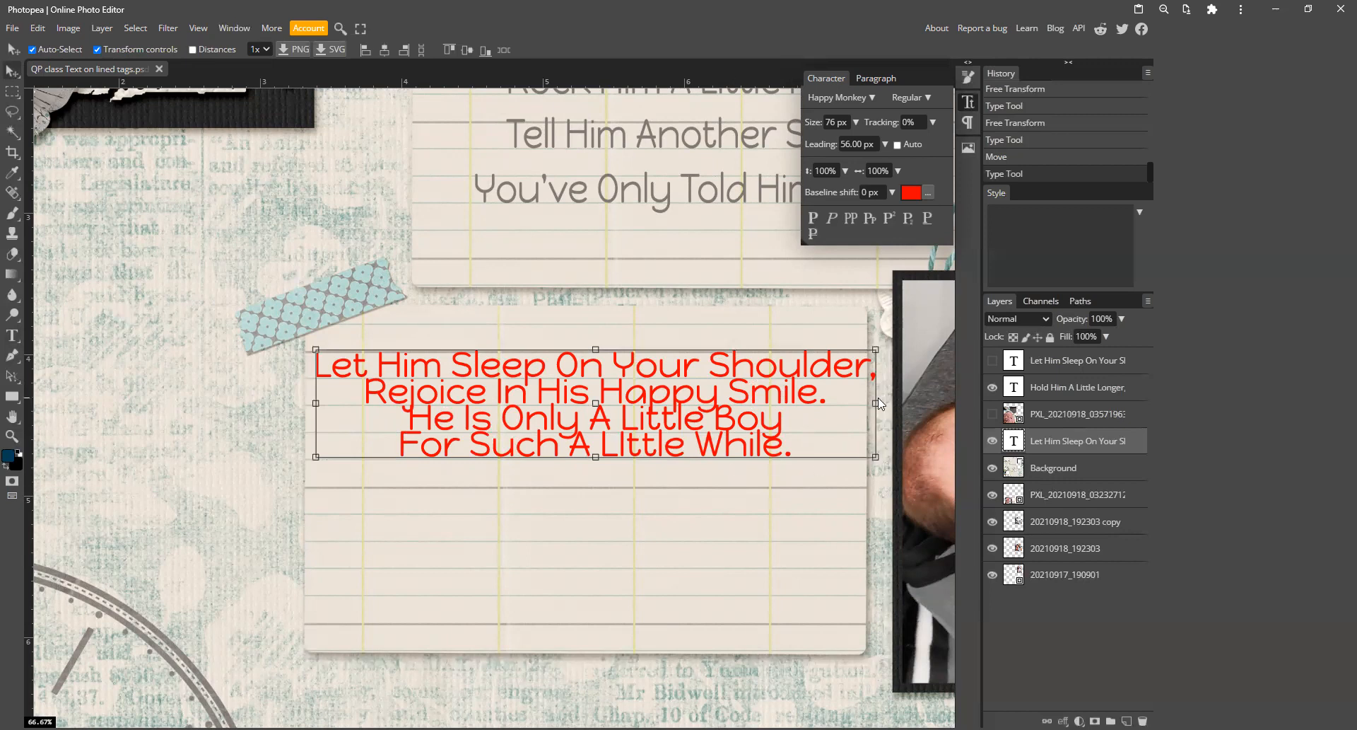
drag(874, 402, 859, 403)
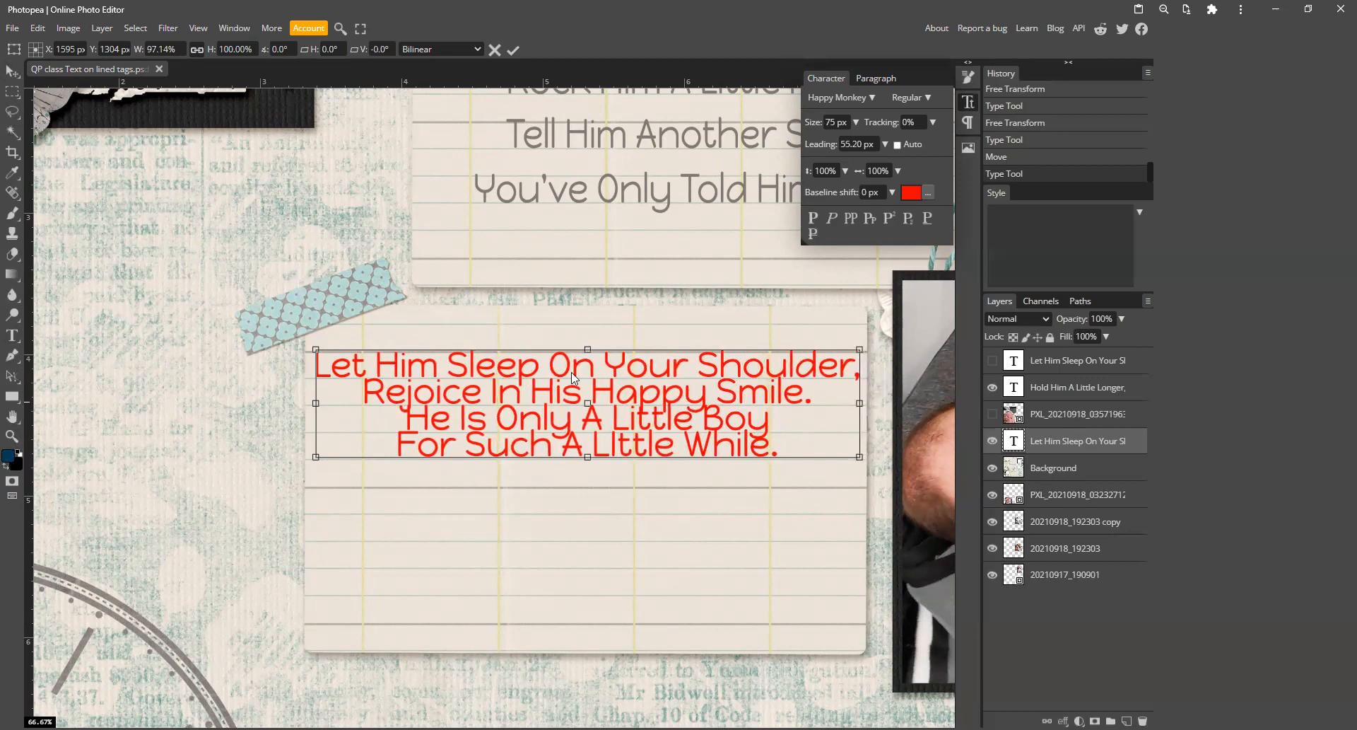
drag(572, 373, 577, 373)
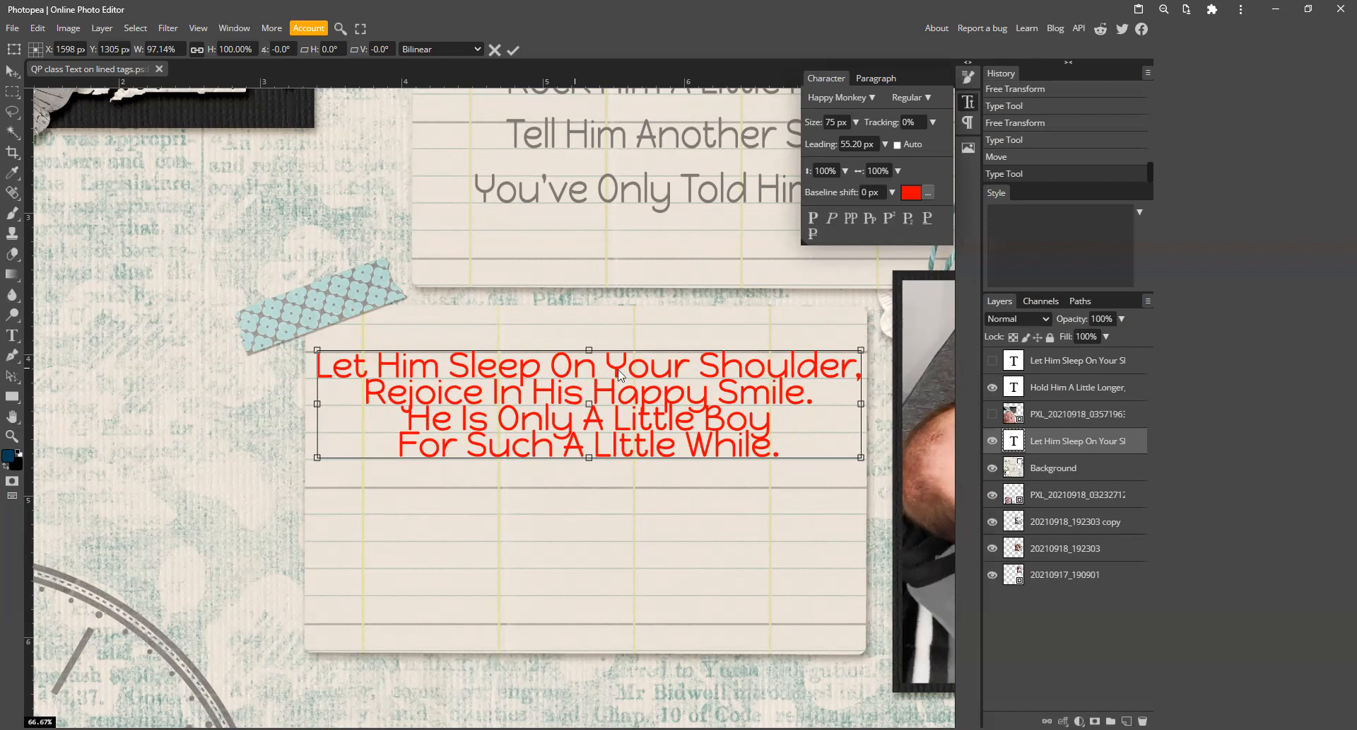
Step: Set the whole verse's leading to 113.2 px and move the text down to match the tag's ruled lines
double_click(1016, 443)
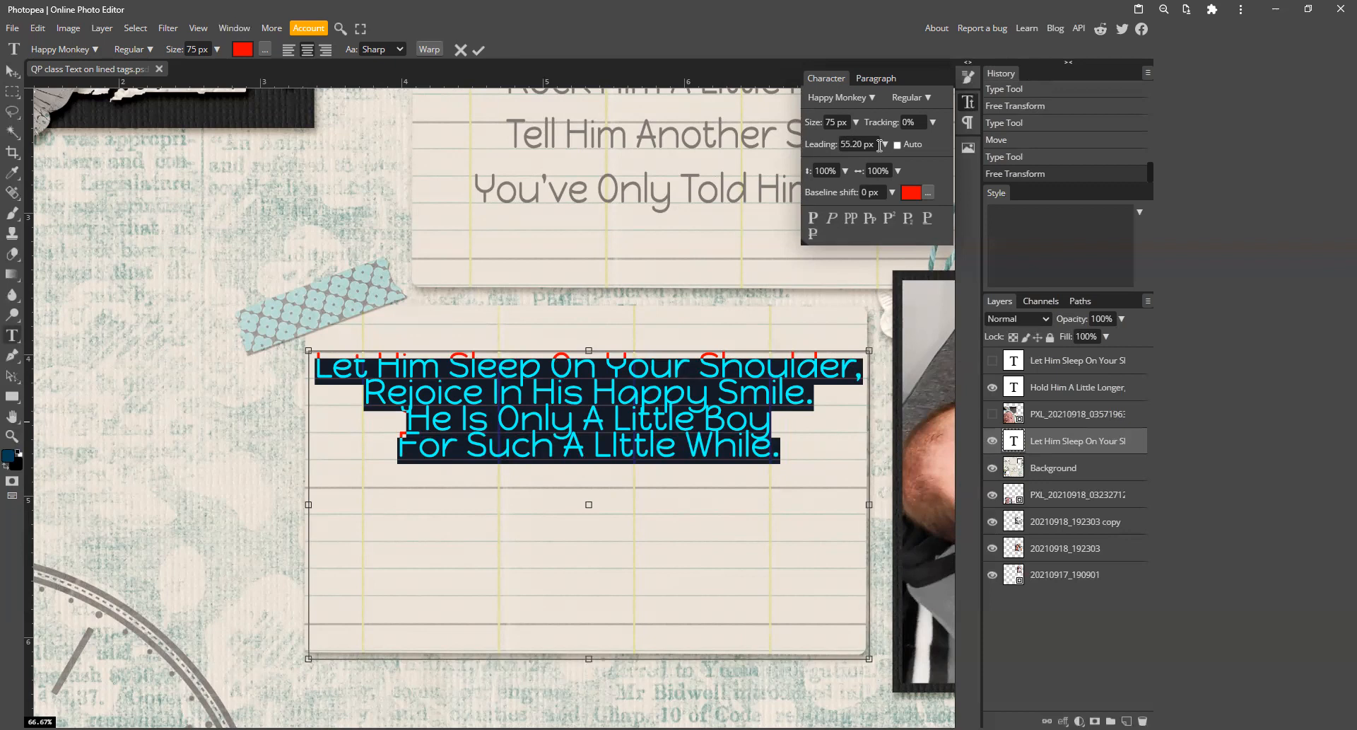
click(877, 144)
key(Up)
key(Up)
key(Up)
key(Up)
key(Up)
key(Up)
key(Up)
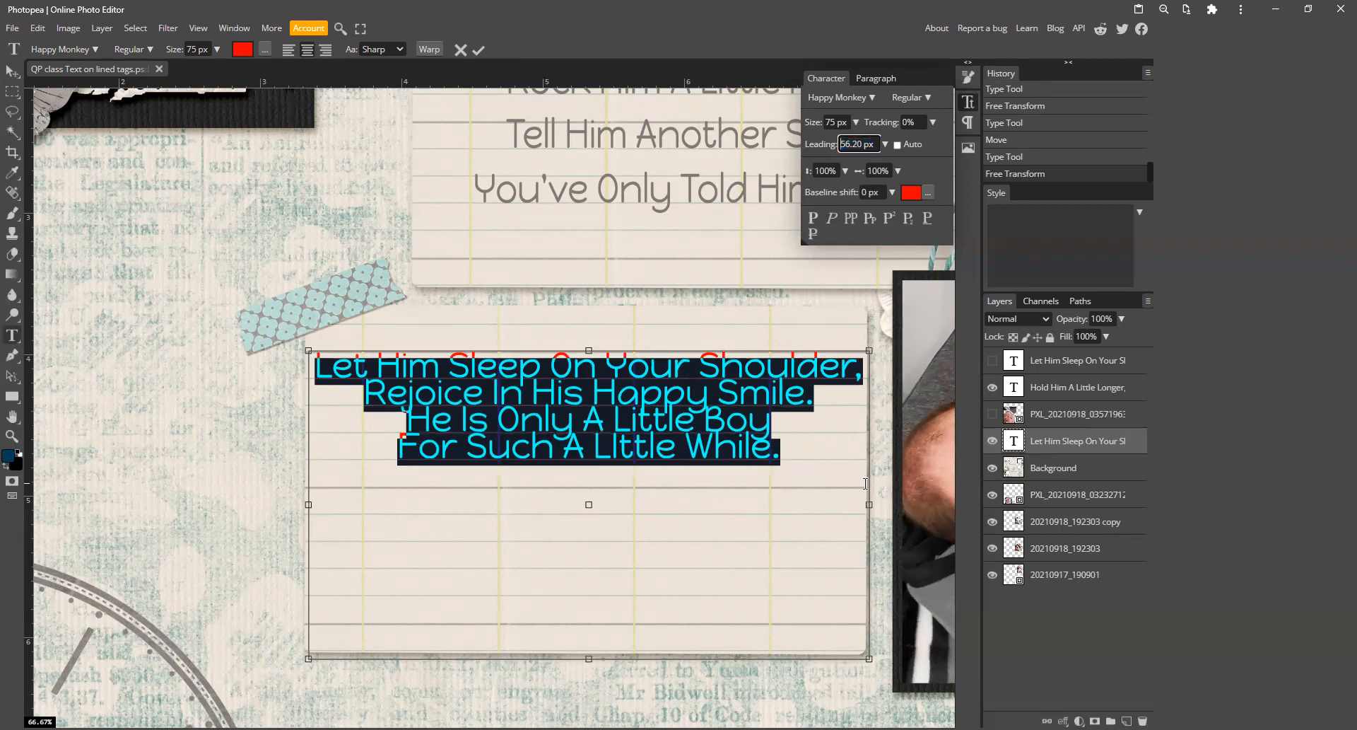
key(Up)
key(Up)
key(Up)
key(Up)
key(Up)
key(Up)
key(Up)
key(Up)
key(Up)
key(Up)
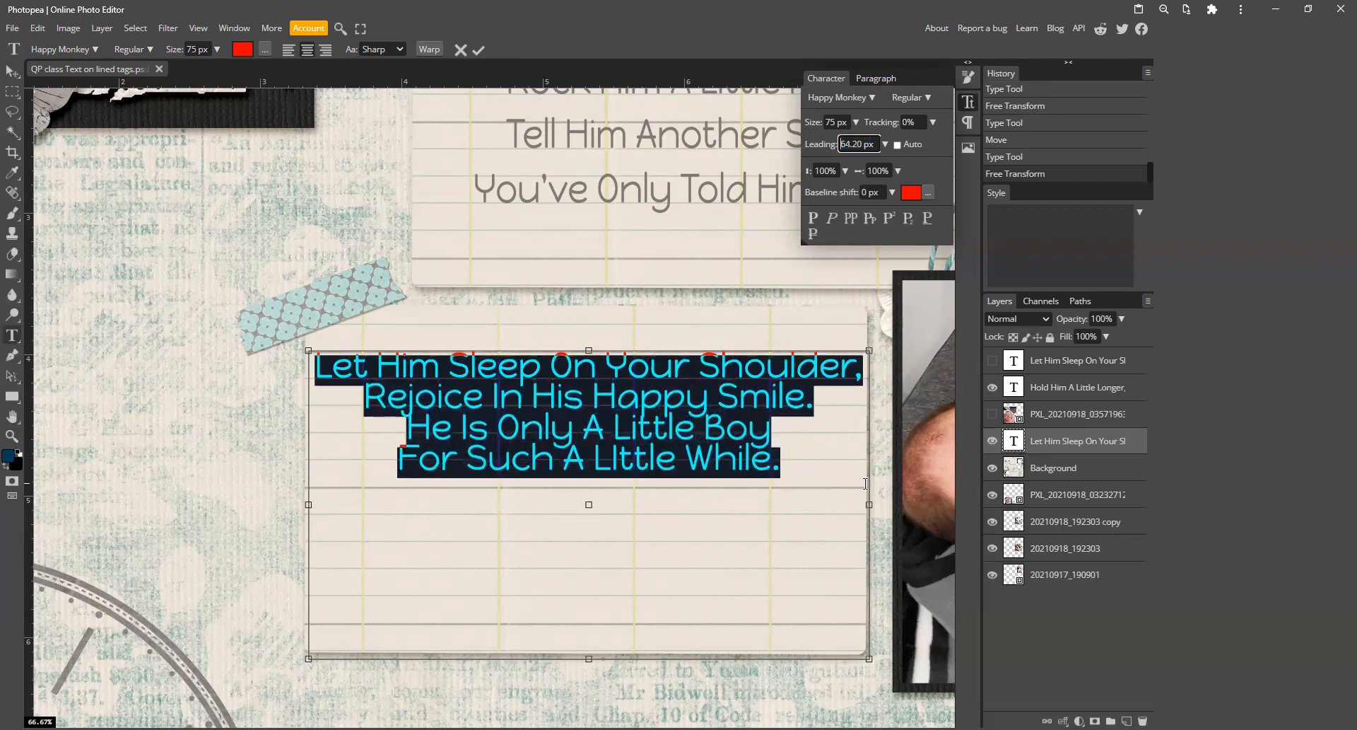
key(Up)
key(Up)
key(Up)
key(Up)
key(Up)
key(Up)
key(Up)
key(Up)
key(Up)
key(Up)
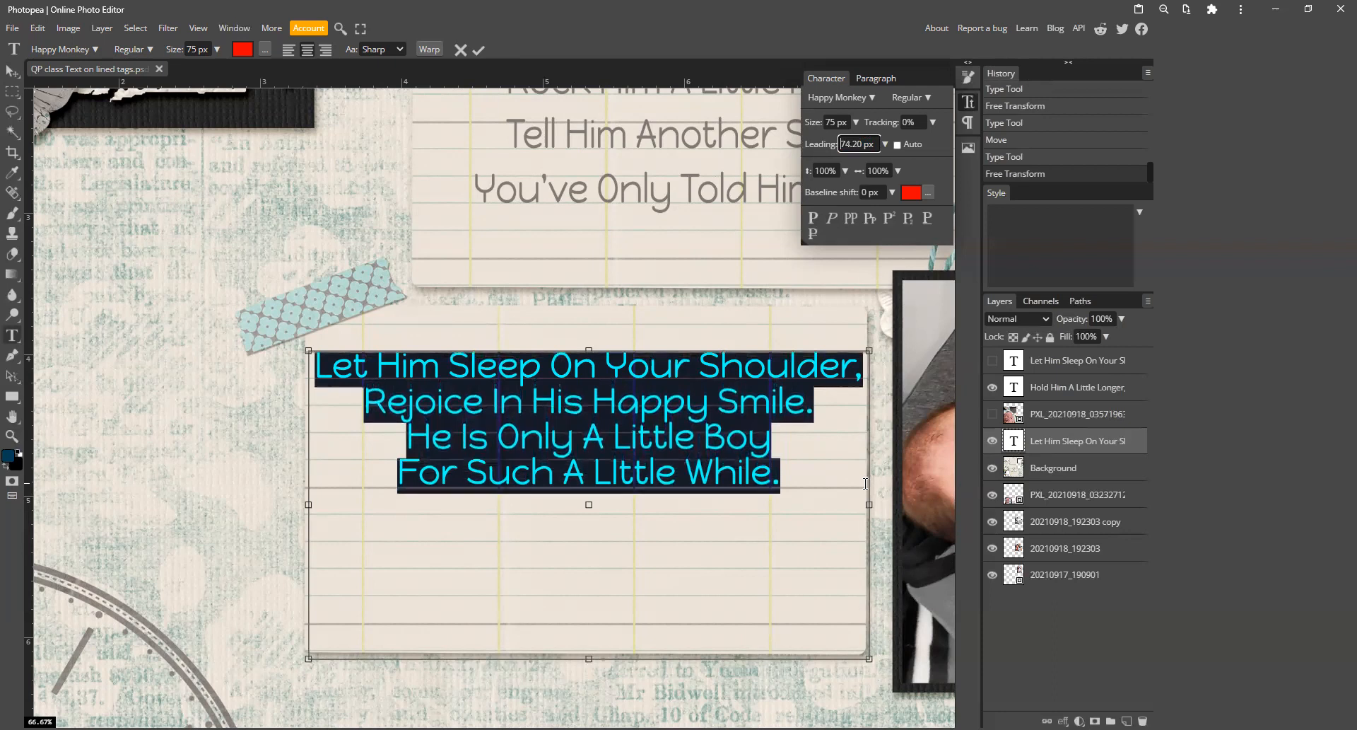
key(Up)
key(Up)
key(Up)
key(Up)
key(Up)
key(Up)
key(Up)
key(Up)
key(Up)
key(Up)
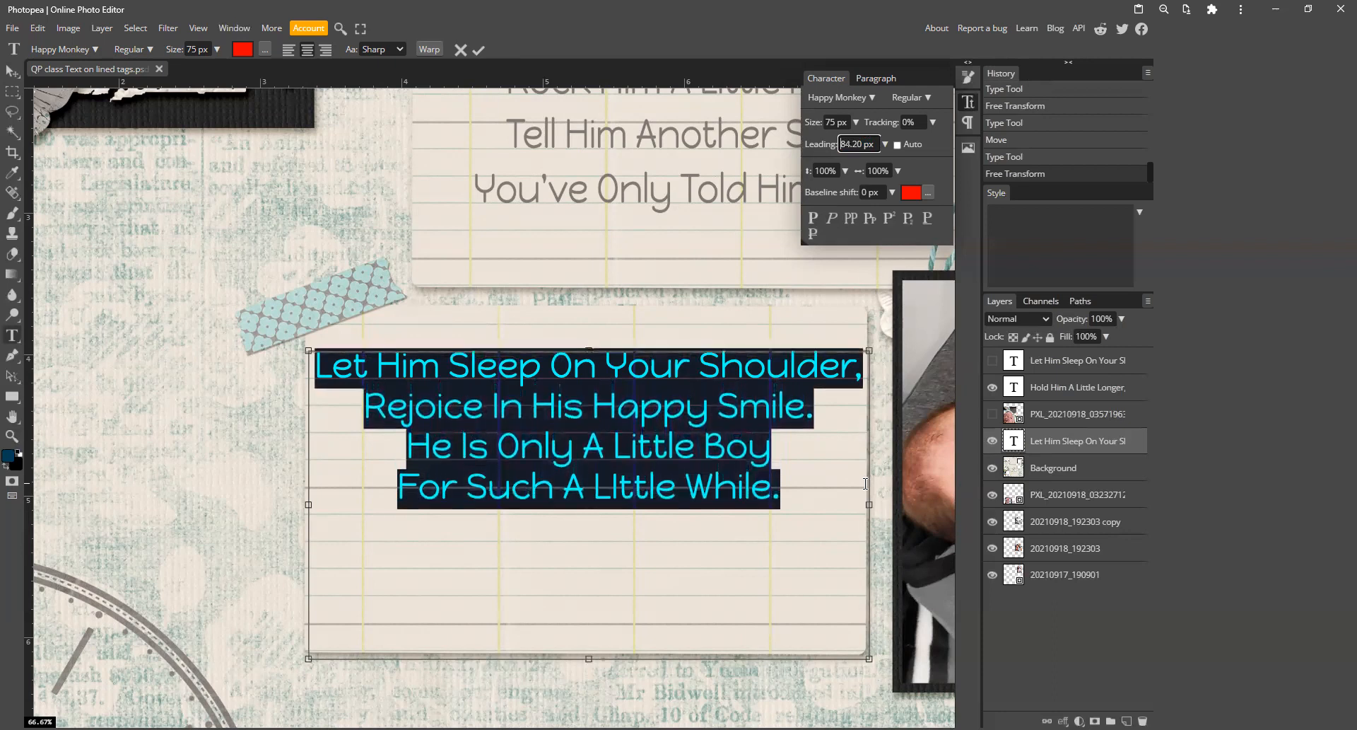
key(Up)
key(Up)
key(Up)
key(Up)
key(Up)
key(Up)
key(Up)
key(Up)
key(Up)
key(Up)
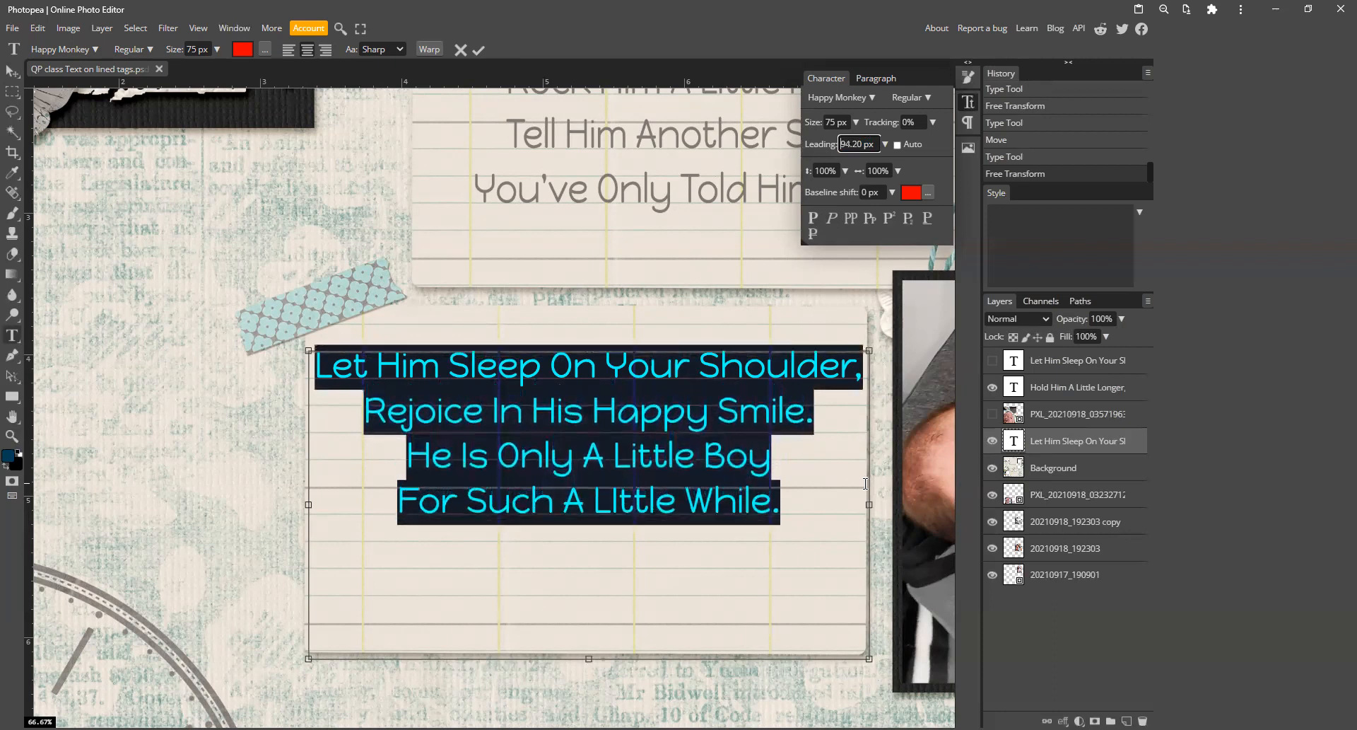
key(Up)
key(Up)
key(Up)
key(Up)
key(Up)
key(Up)
key(Up)
key(Up)
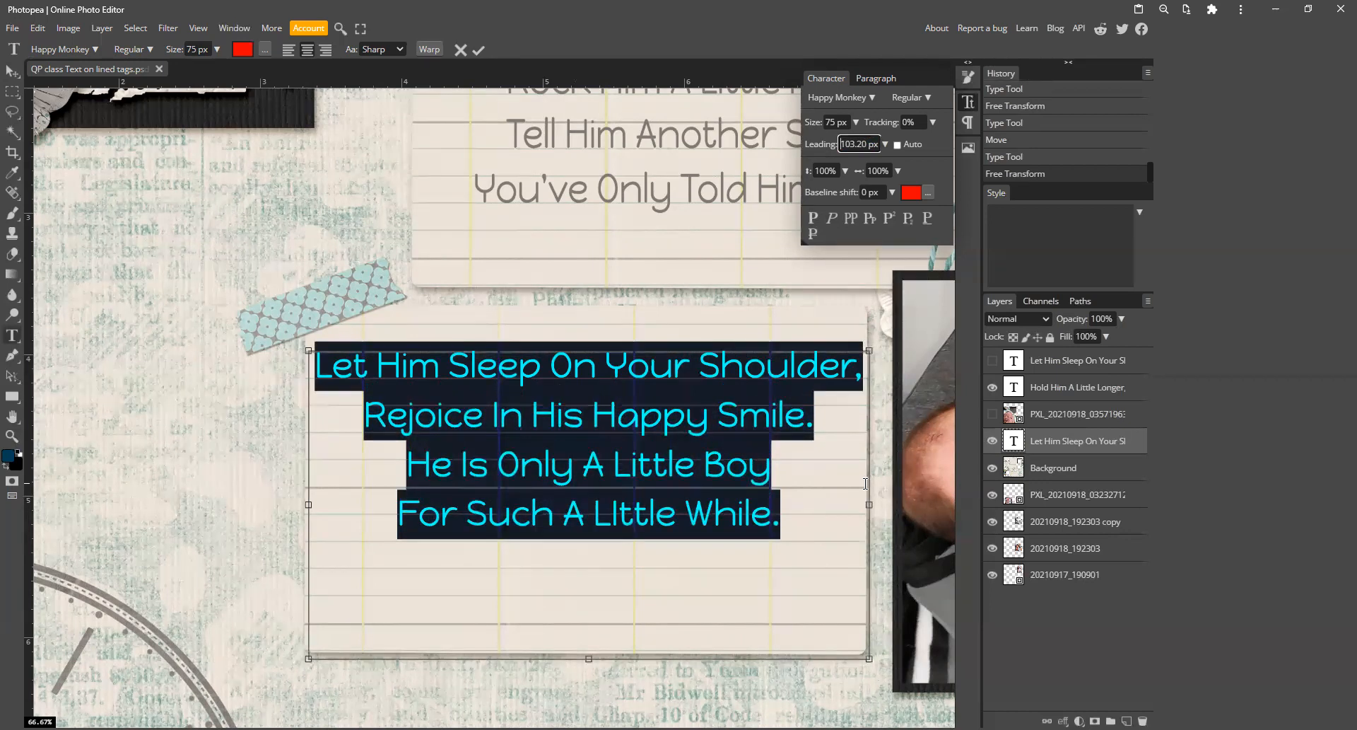
key(Up)
key(Up)
key(Up)
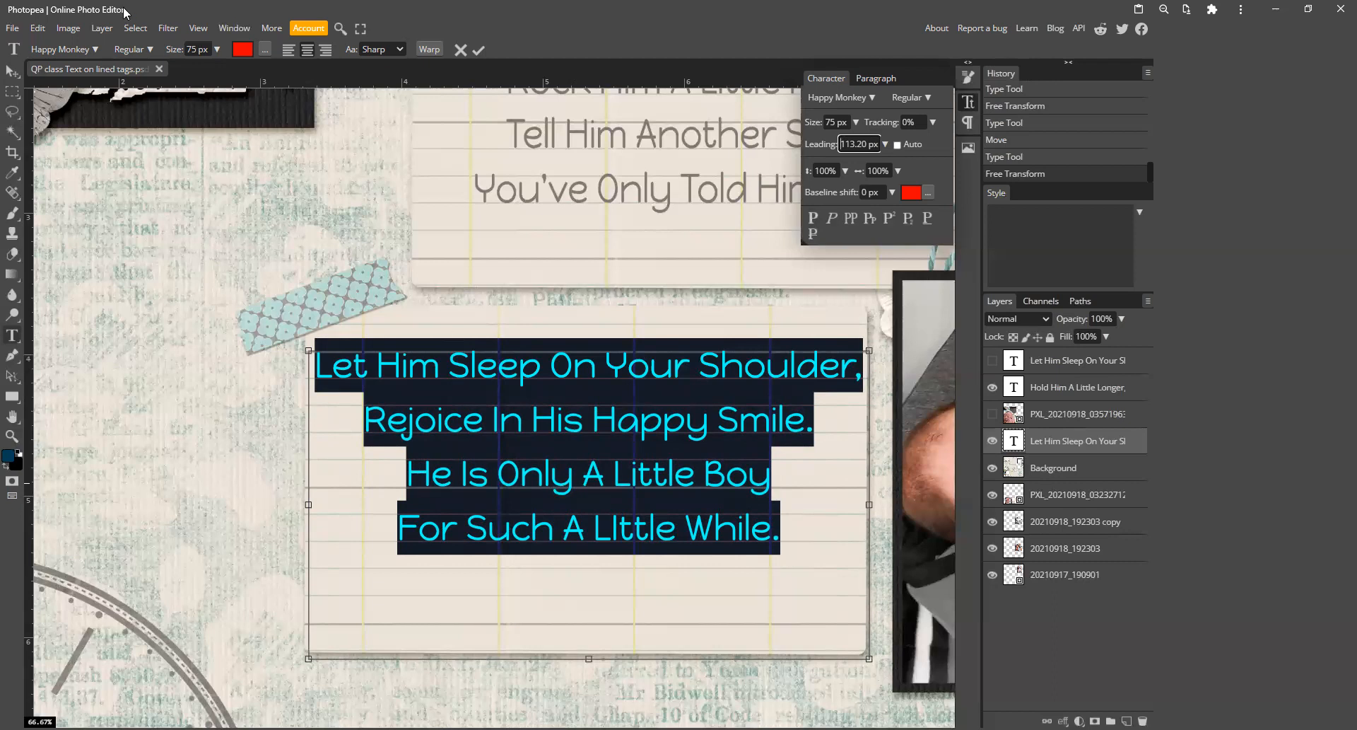
click(12, 71)
drag(618, 382, 619, 406)
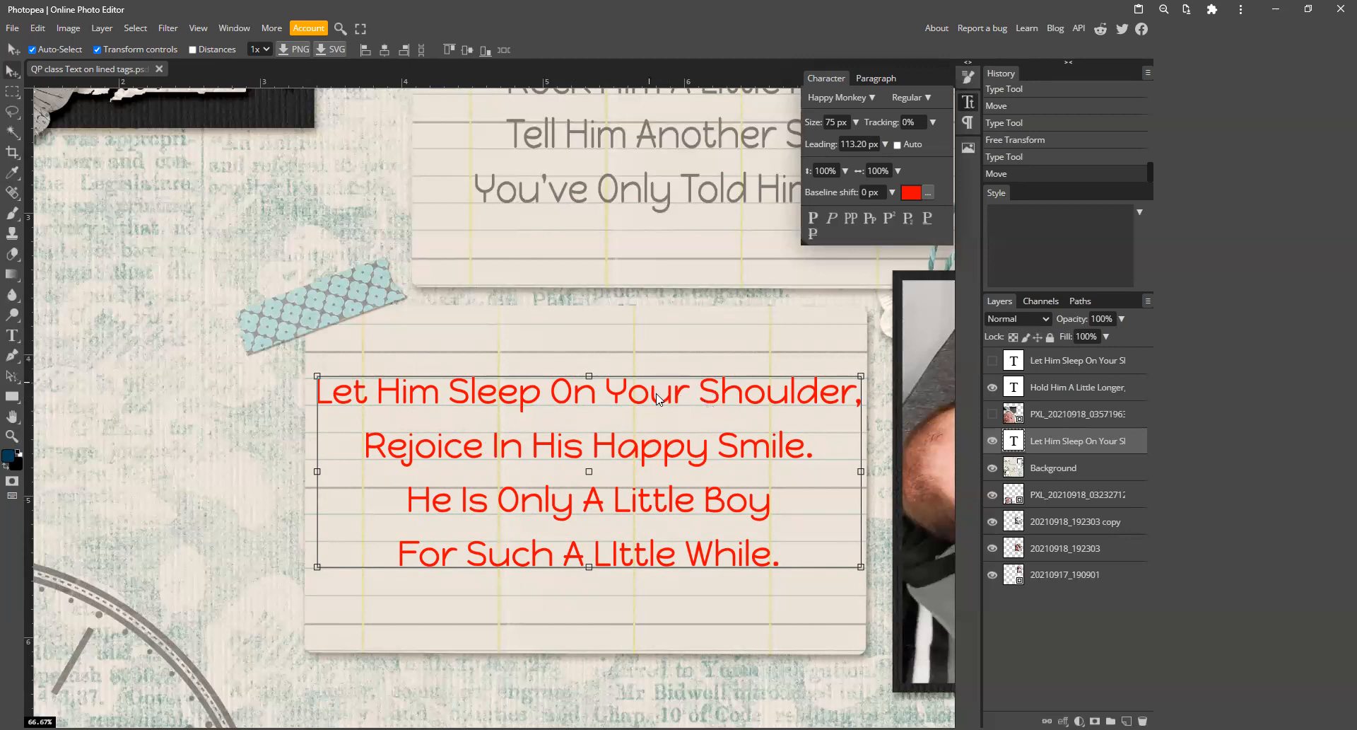
Step: Select the whole verse on the middle tag and open its text colour for editing
double_click(1013, 442)
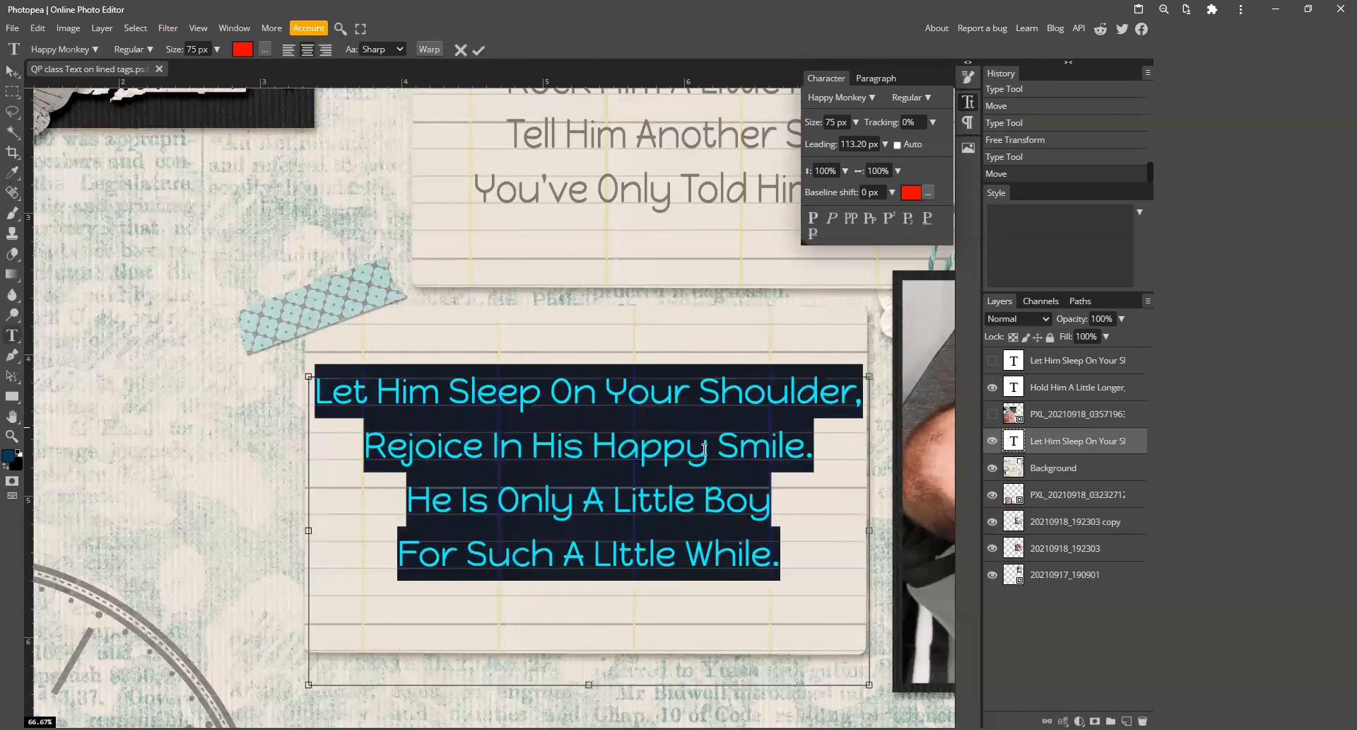
click(15, 174)
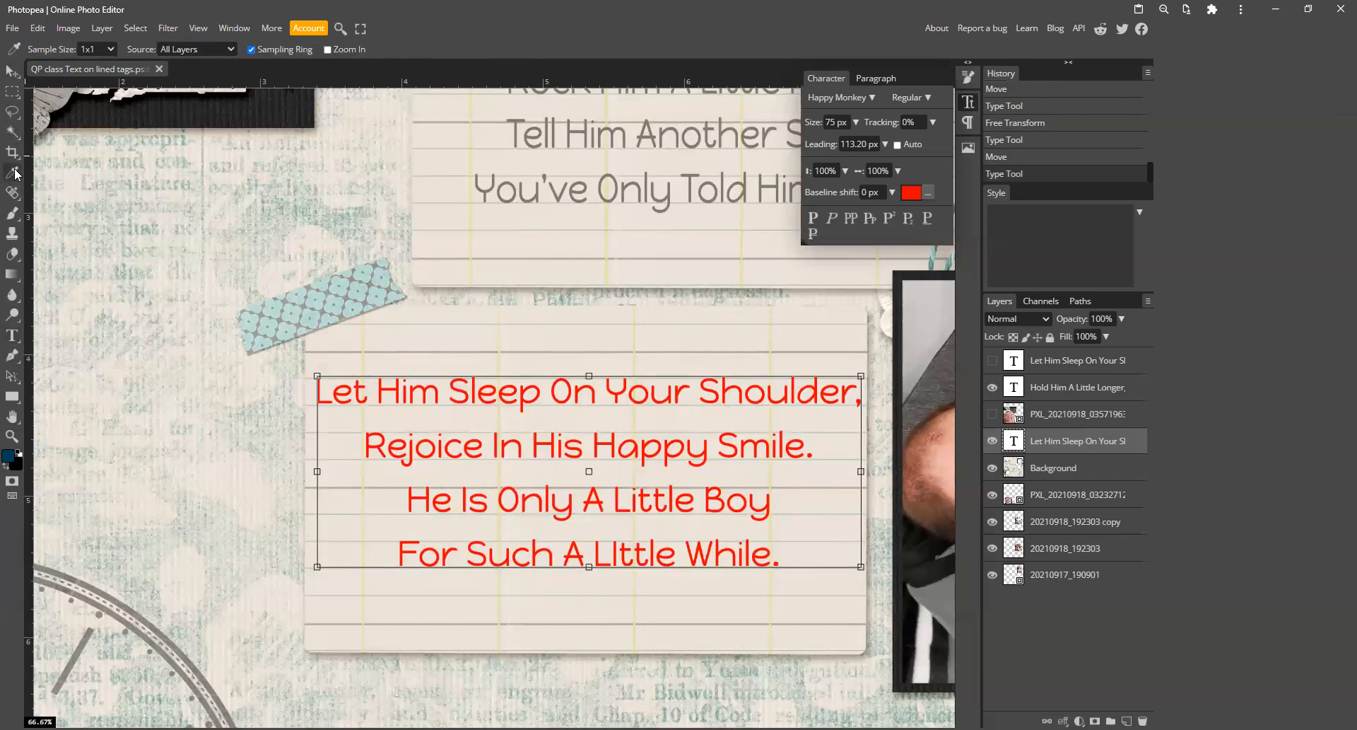
double_click(1017, 442)
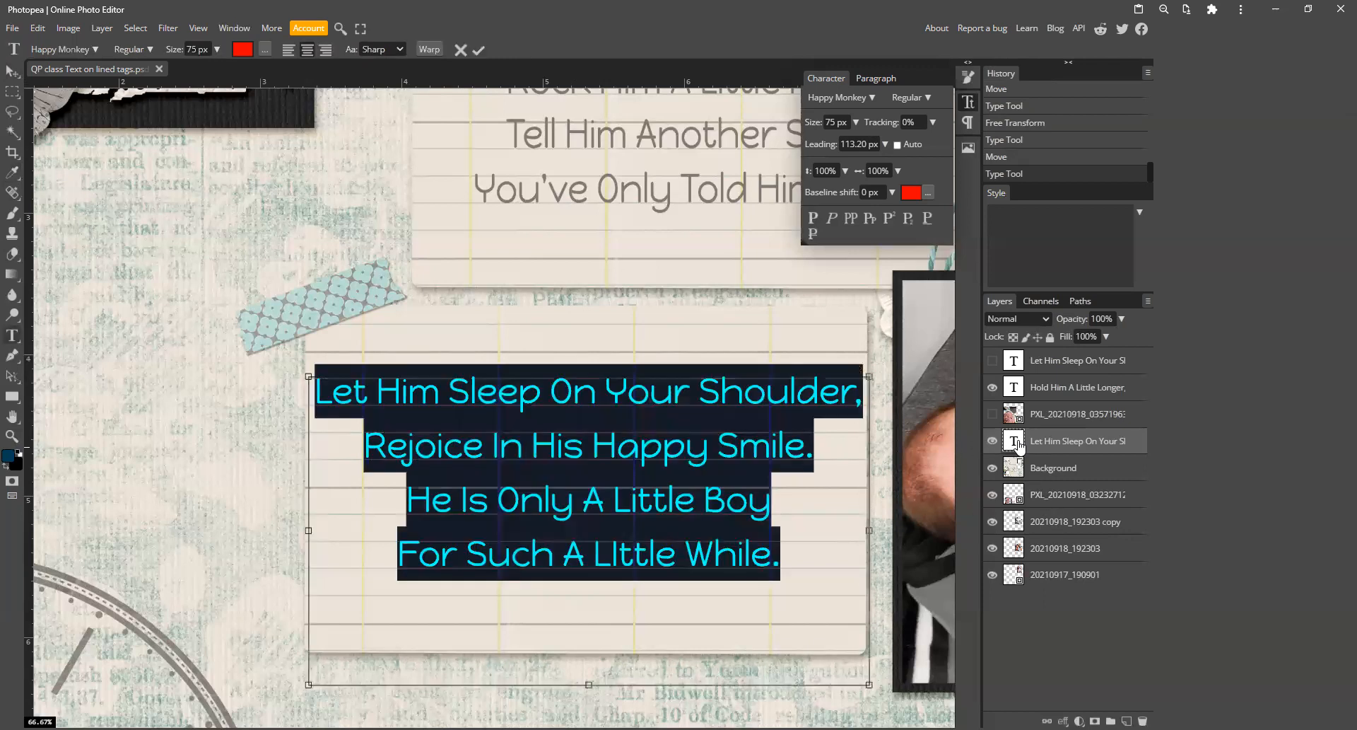
click(243, 50)
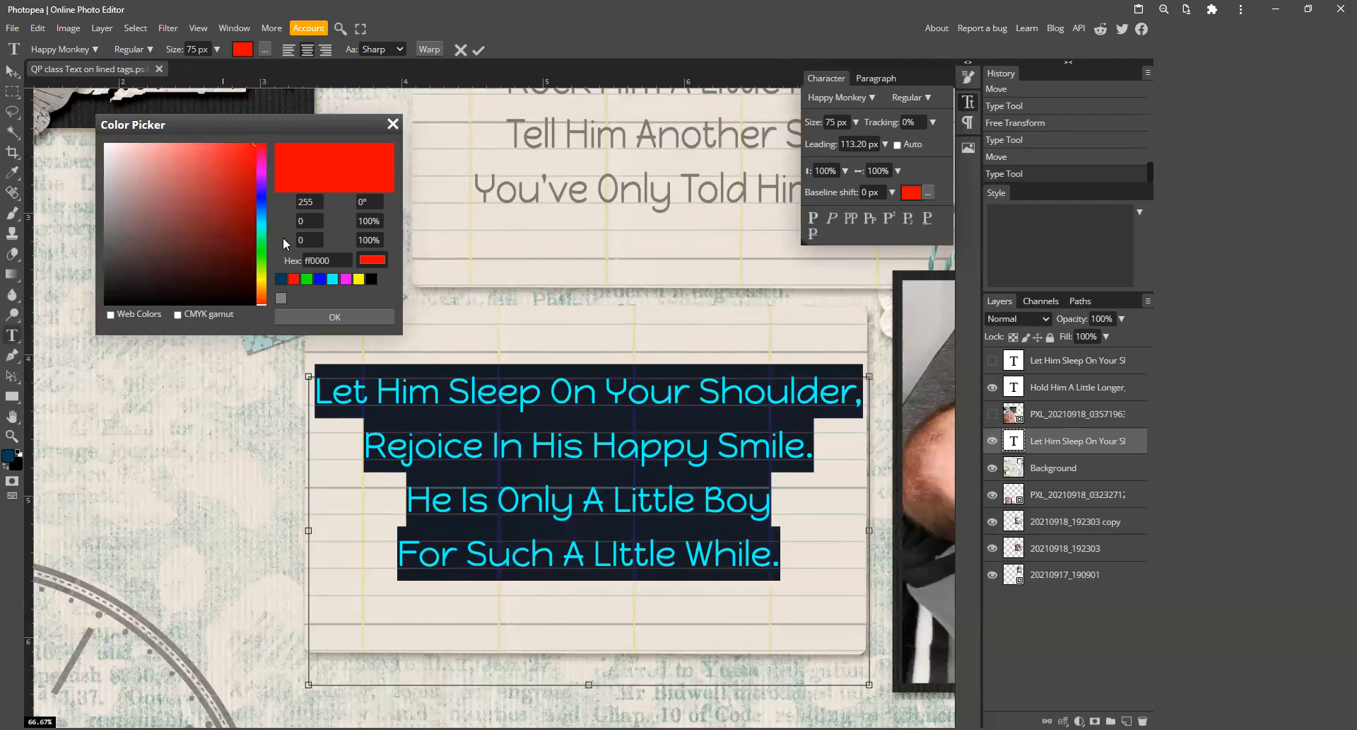
Step: Try blue 3724ae, purple ae24ad, yellow aea024 and teal 24ae93 as the colour of the middle tag's verse
mouse_move(255, 142)
mouse_down()
mouse_move(252, 192)
mouse_move(166, 253)
mouse_move(249, 171)
mouse_move(235, 164)
mouse_move(224, 193)
mouse_up()
click(262, 193)
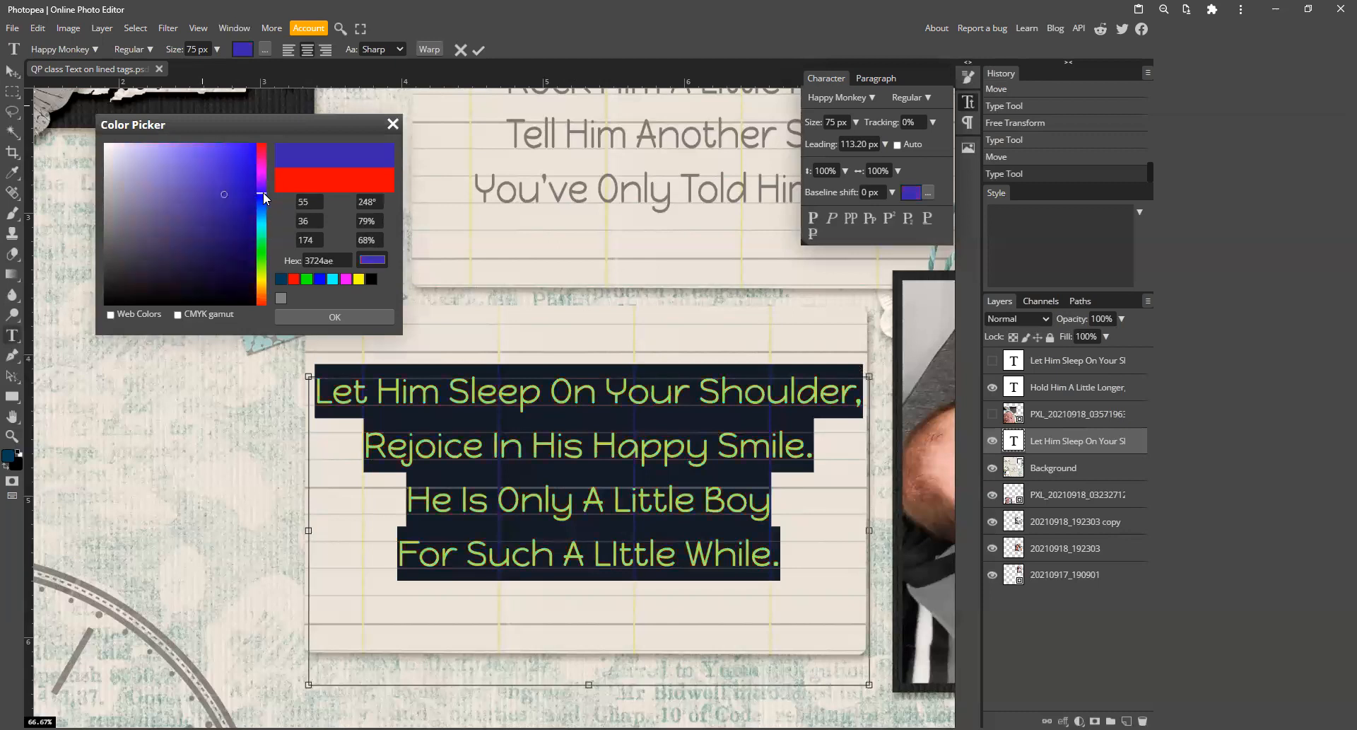
click(261, 175)
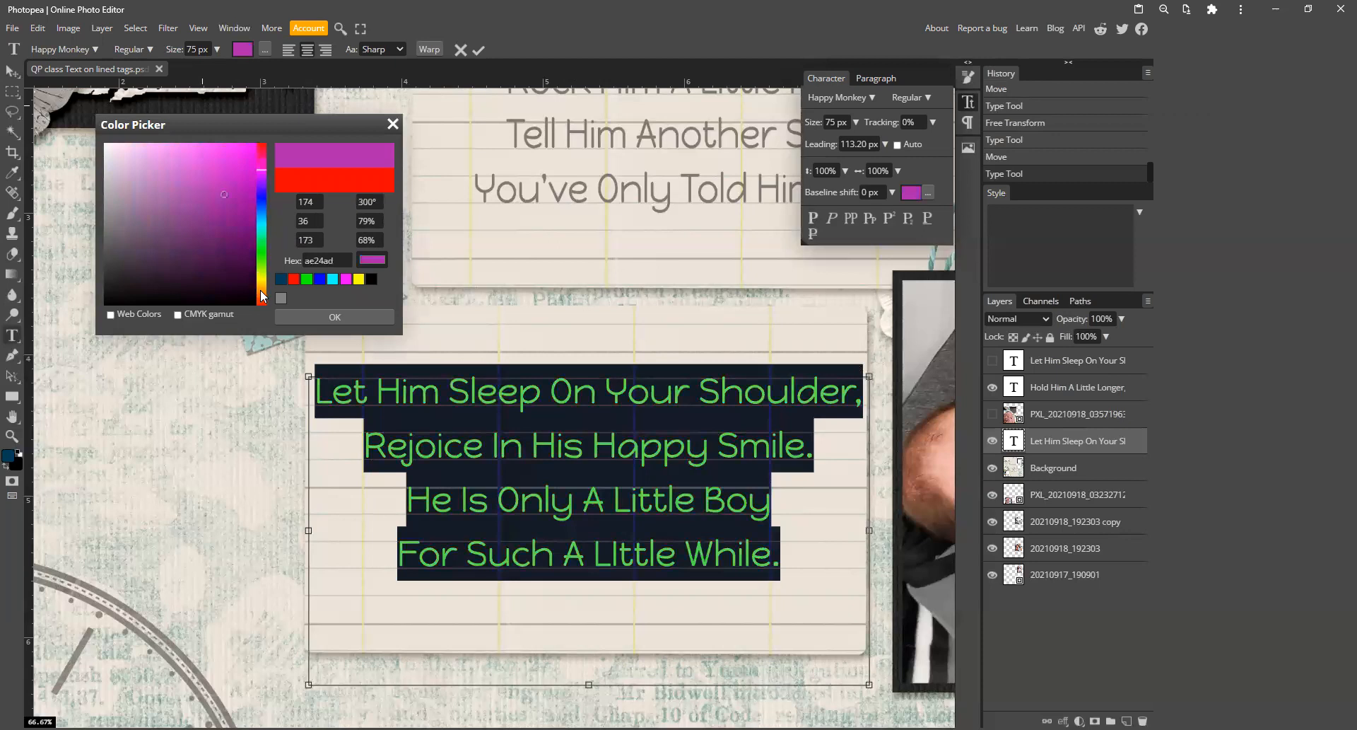
click(262, 285)
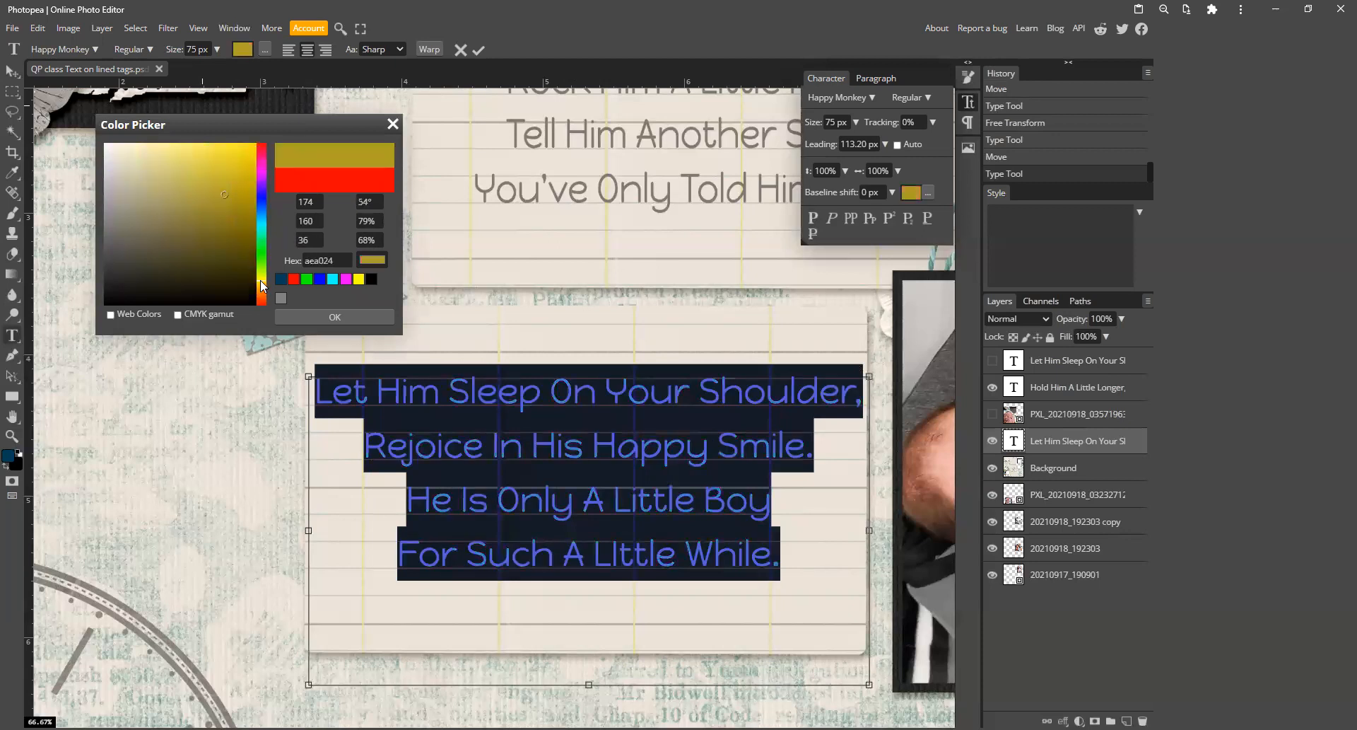
click(261, 230)
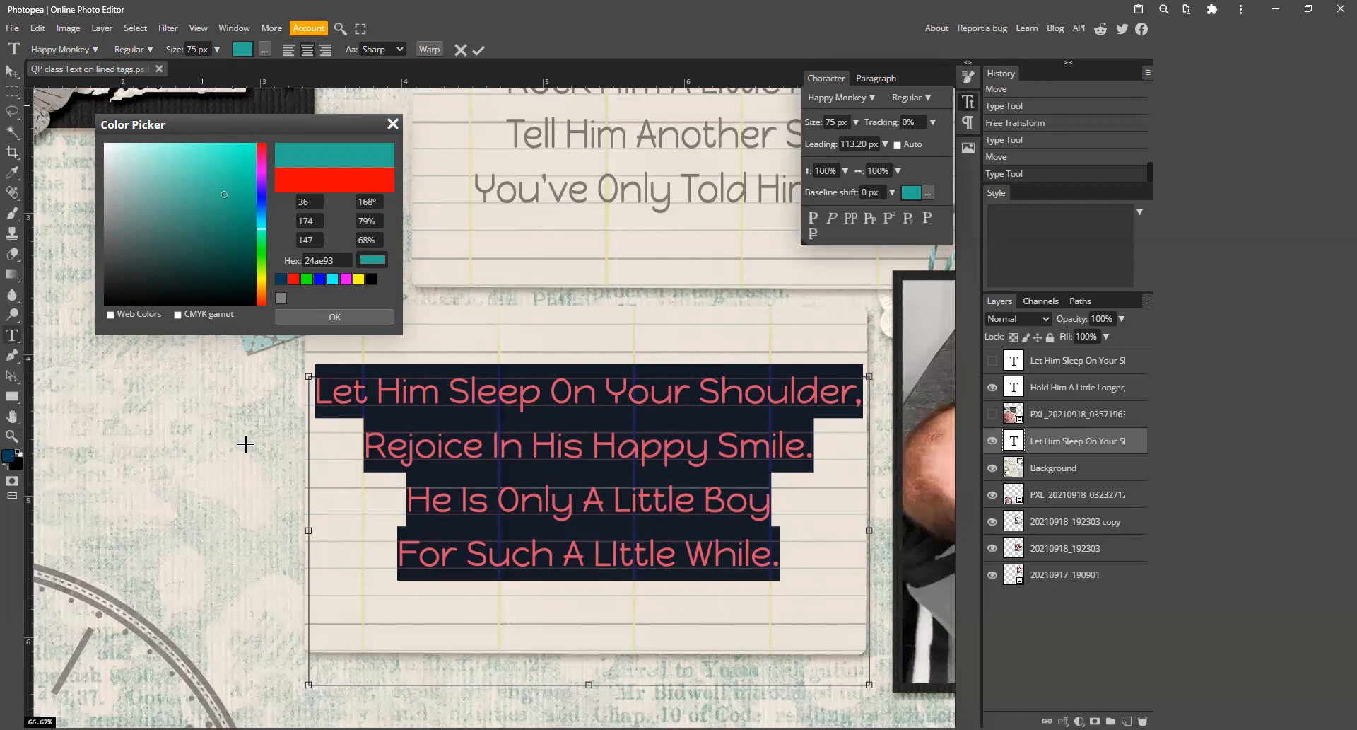
Step: Try verse colours sampled from the page: 89837e from the clock, 262626 from the photo and aed1c9 from the patterned tape
click(135, 613)
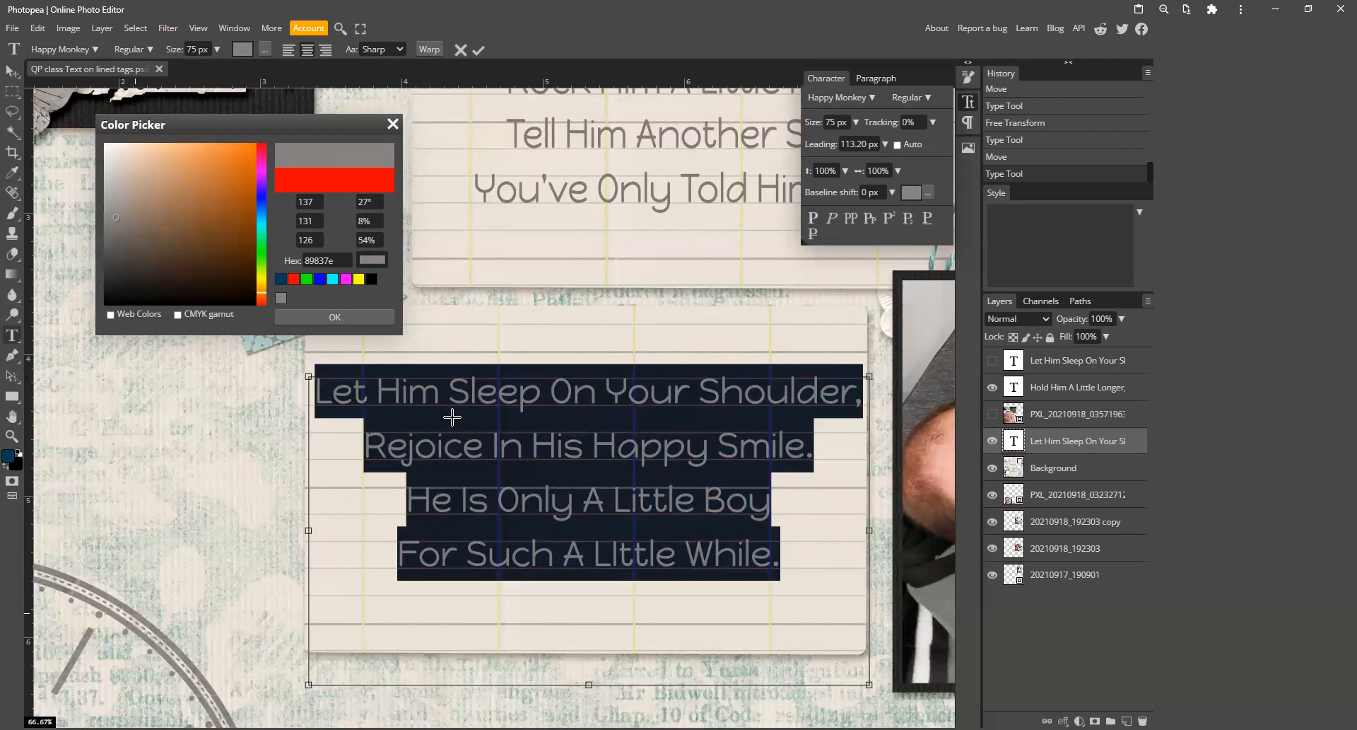
click(927, 573)
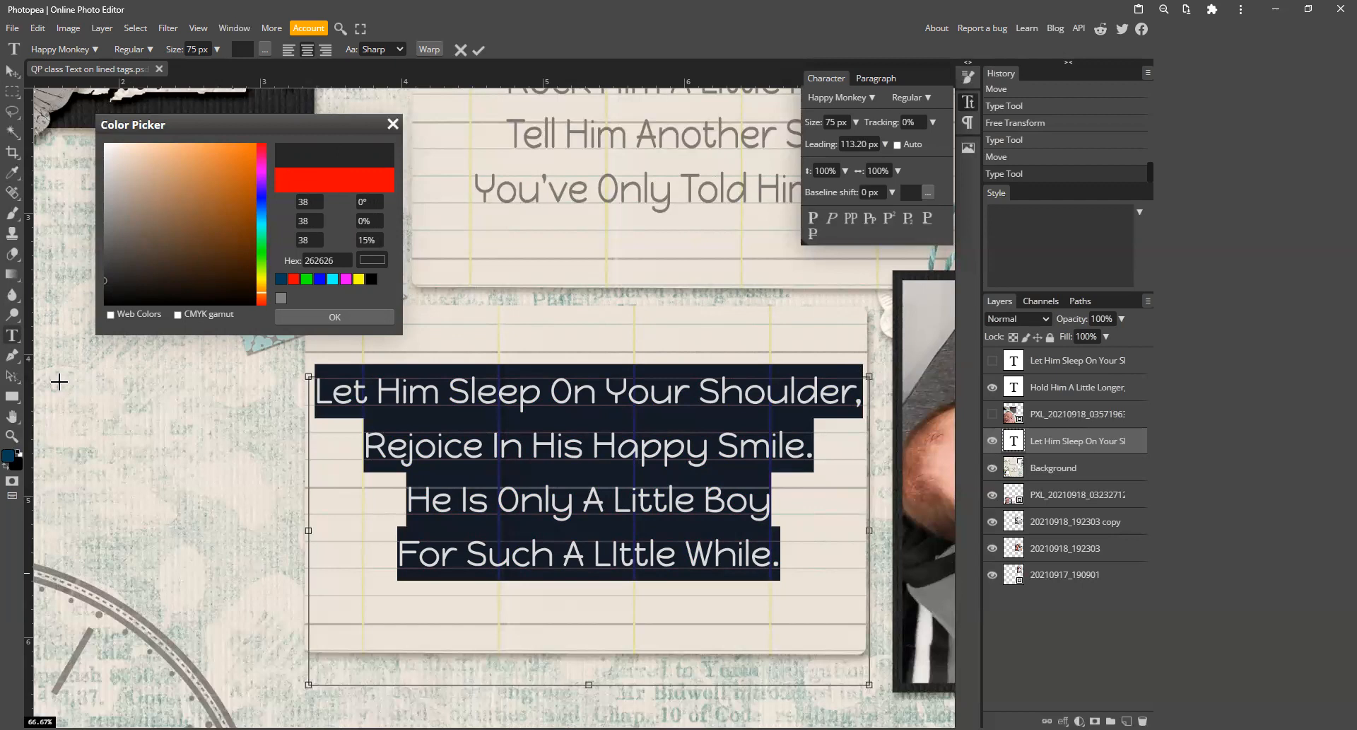
drag(306, 122, 666, 160)
drag(664, 155, 671, 155)
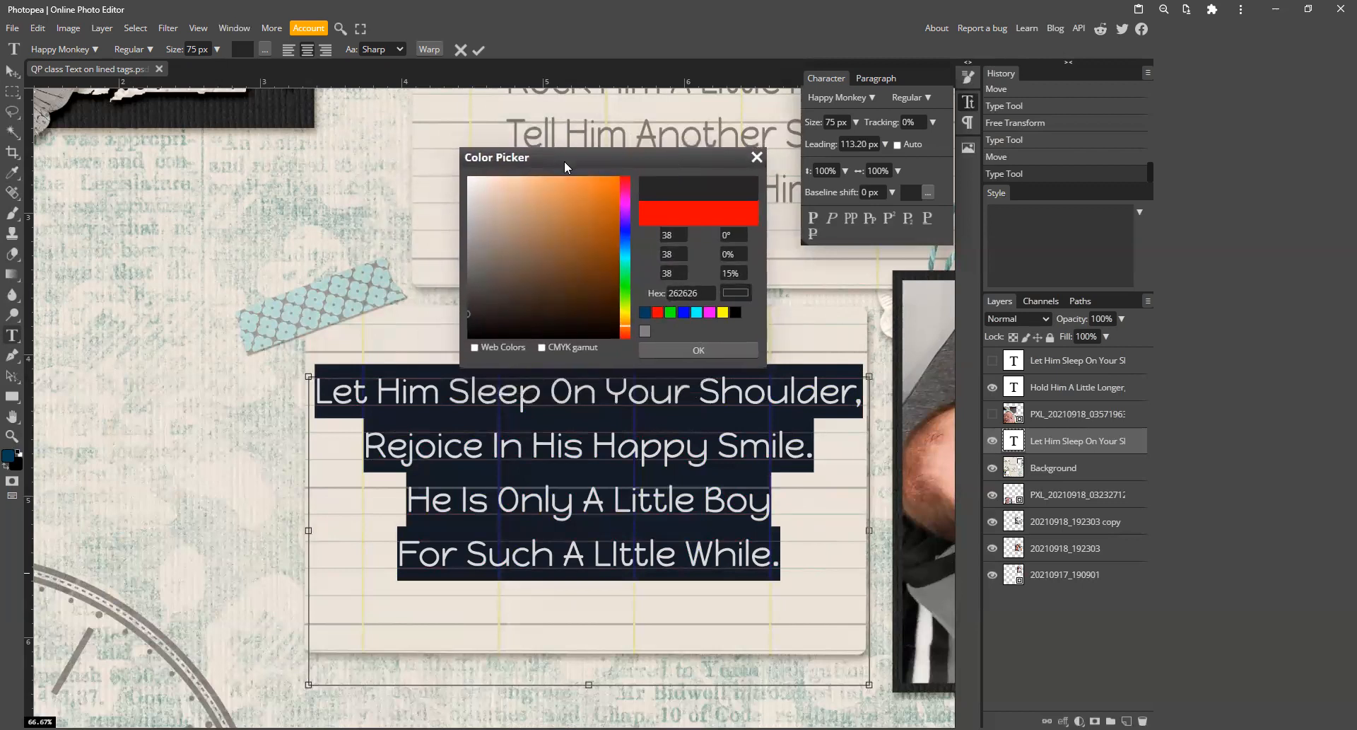
click(276, 304)
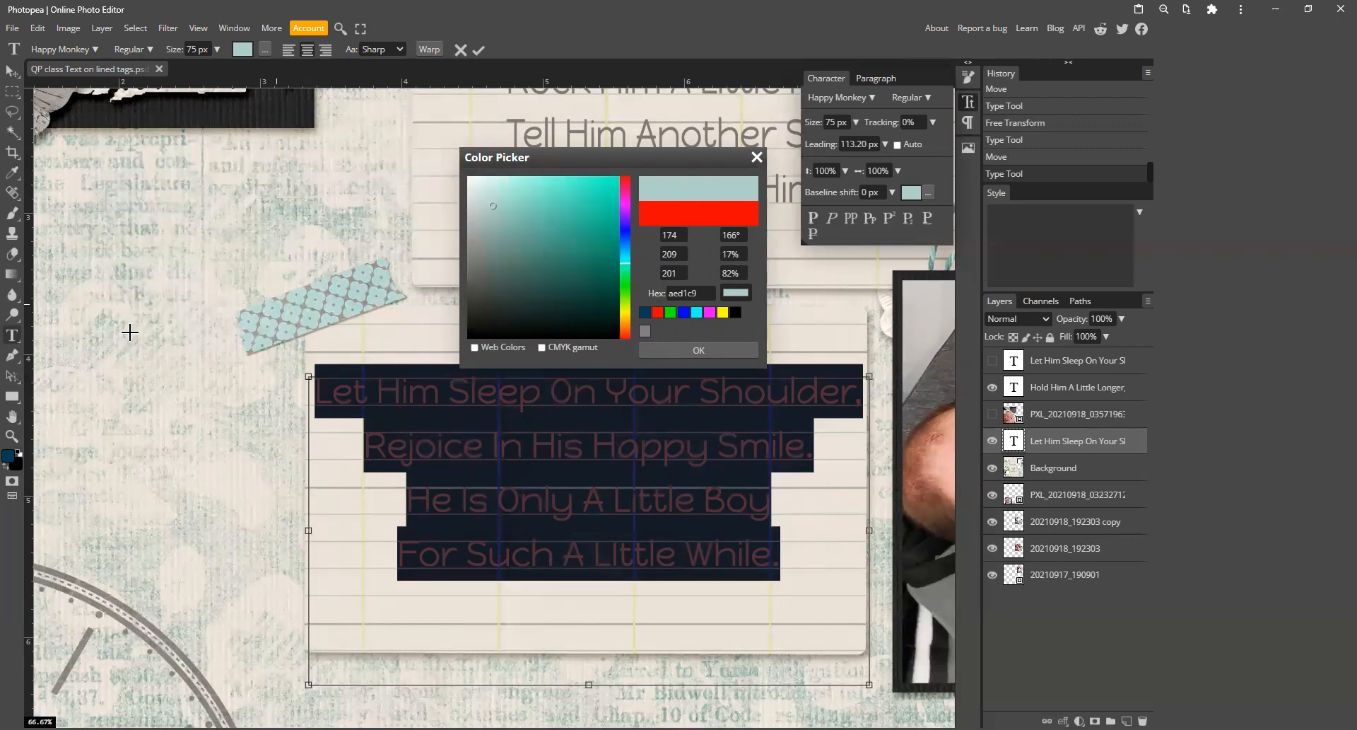
Step: Colour the middle tag's verse grey-brown 7e7974, sampled from the upper tag's lettering, and commit the text edit
drag(618, 155, 215, 116)
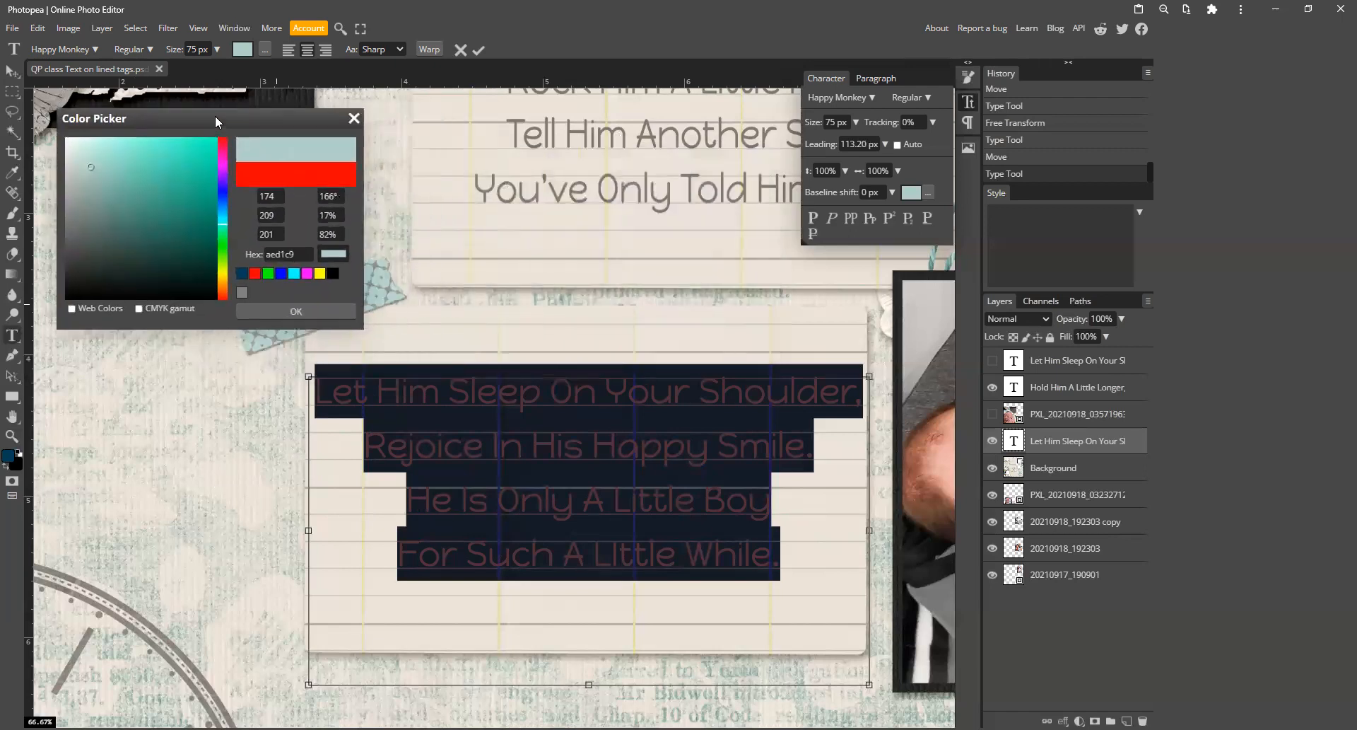
click(514, 120)
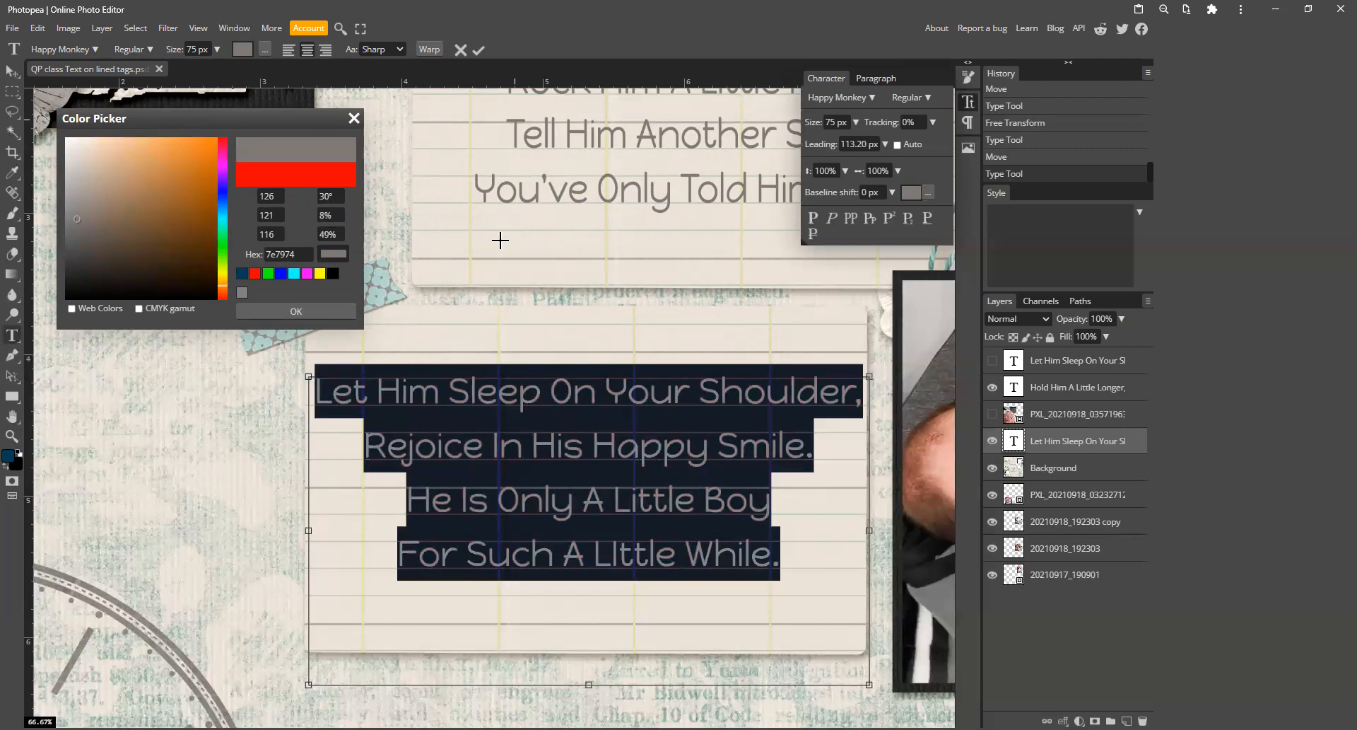
click(295, 313)
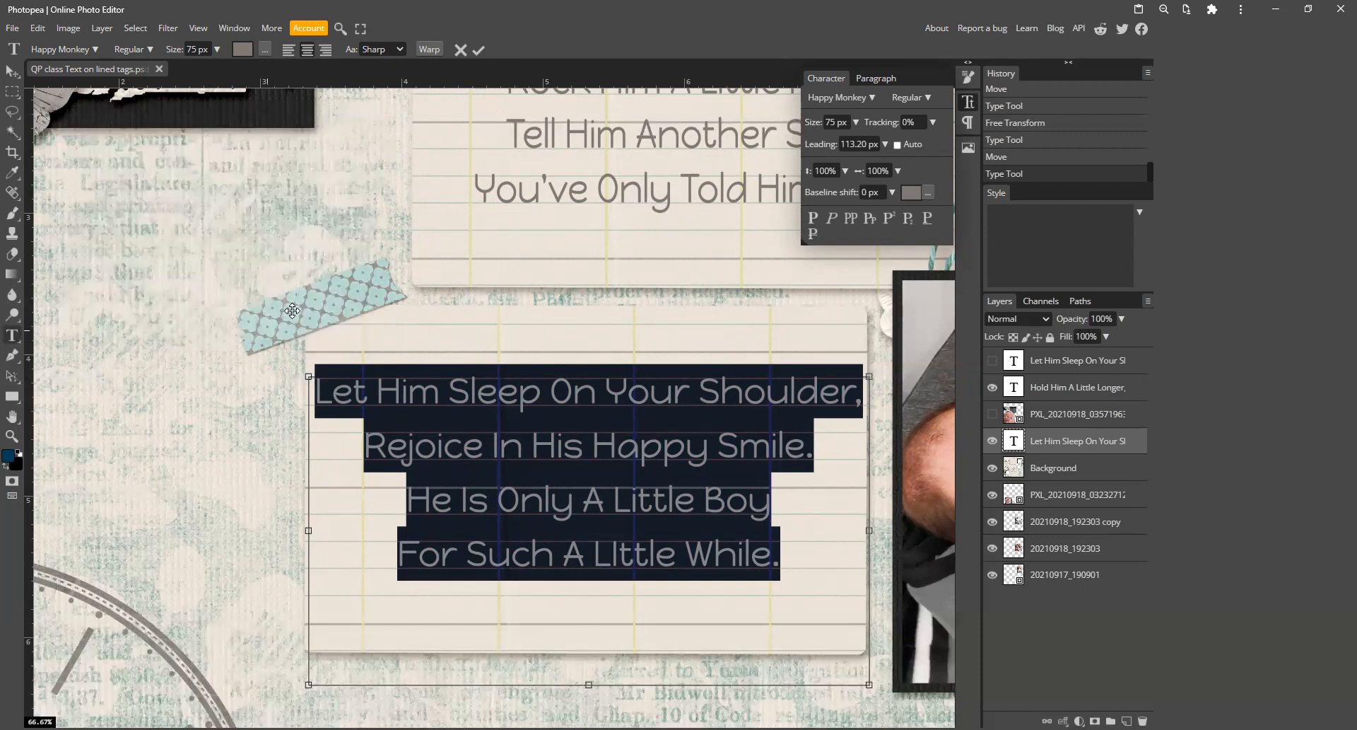
click(479, 48)
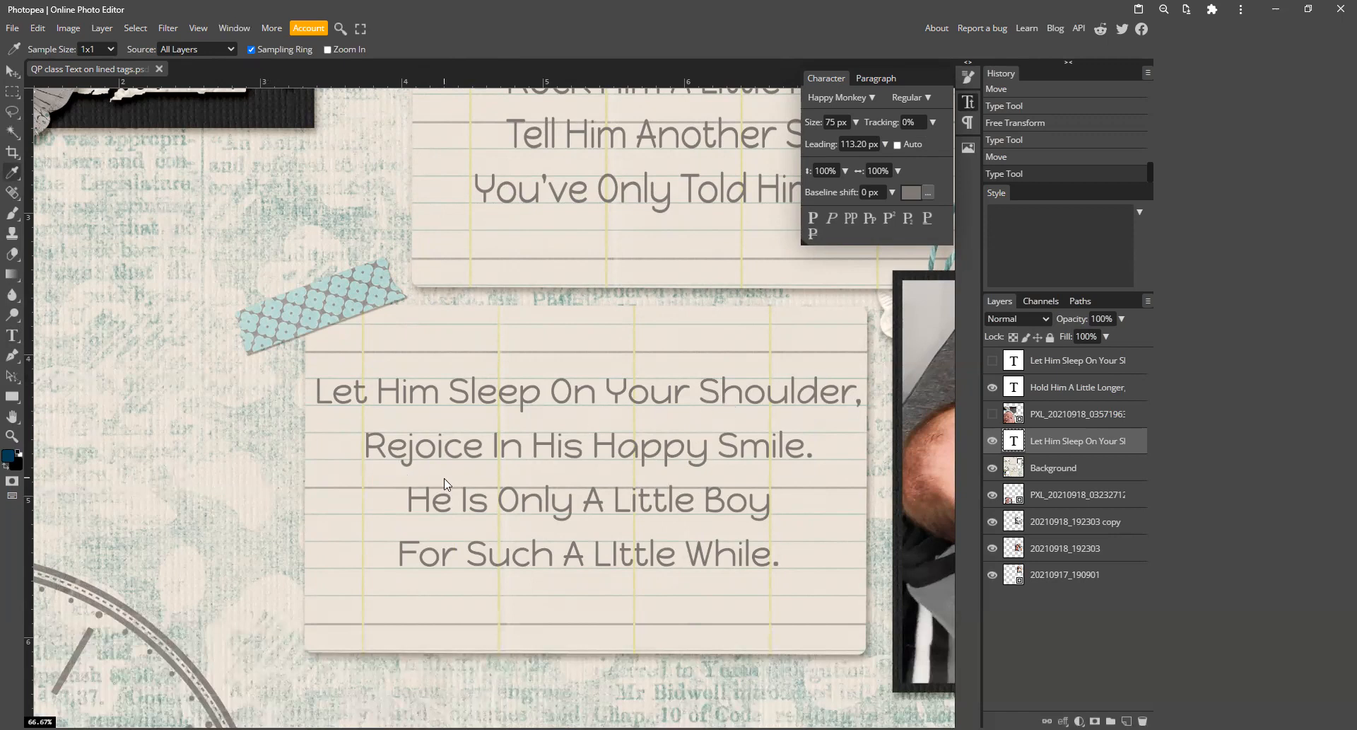
Step: Switch to the file explorer showing the MilesApart kit and open its Alpha folder
key(ctrl+minus)
key(ctrl+minus)
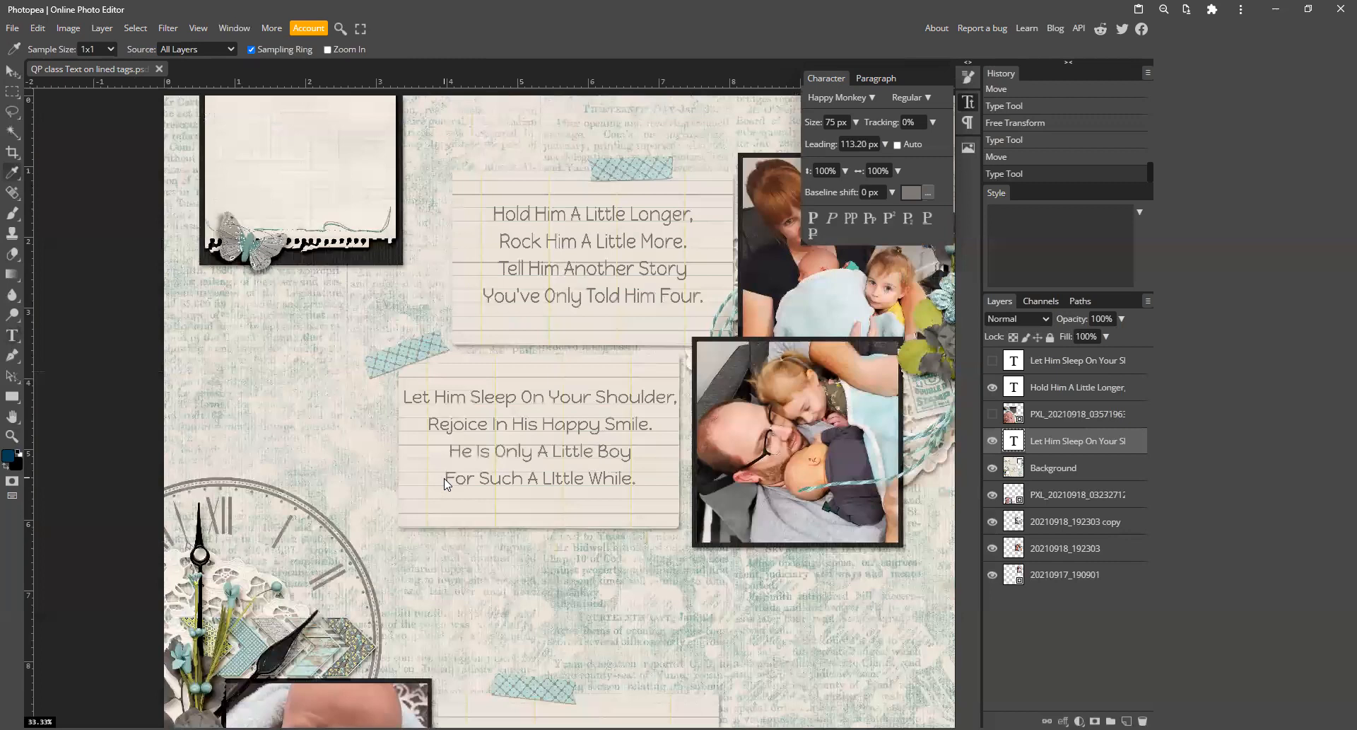
key(ctrl+minus)
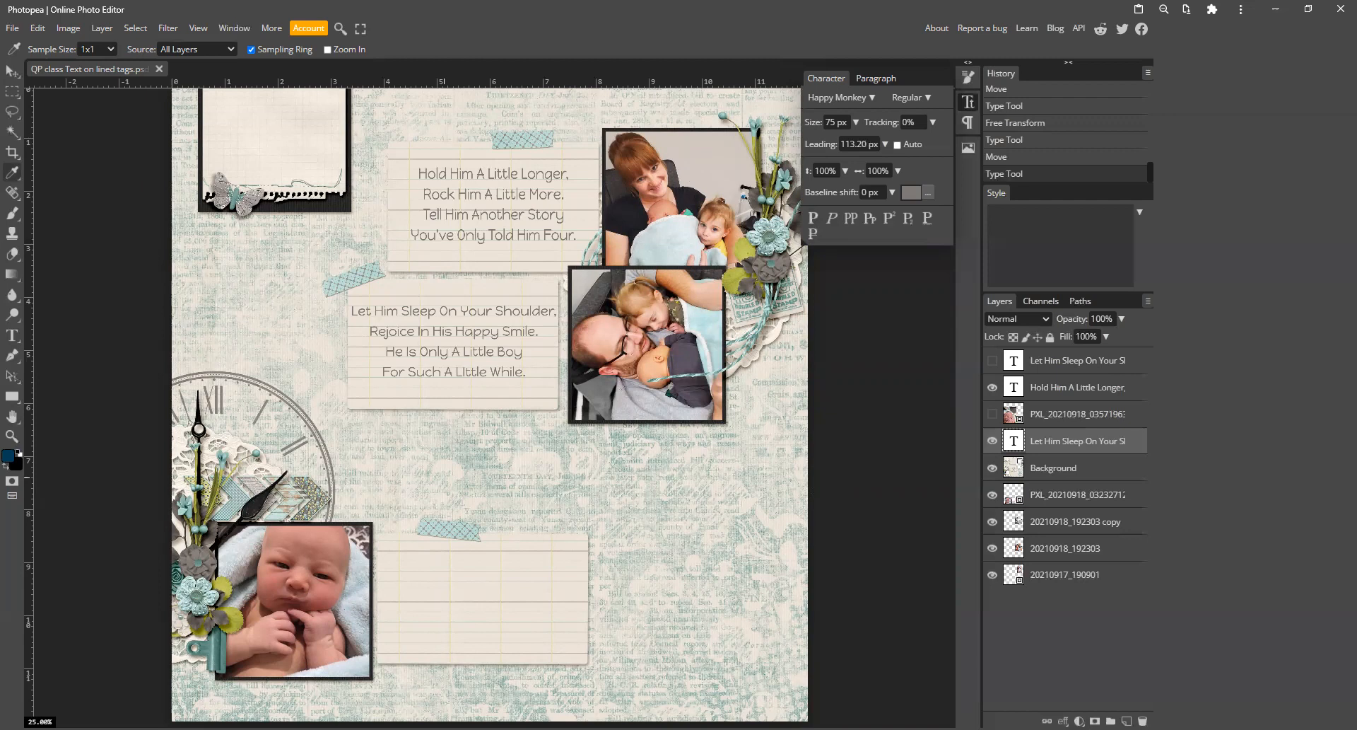
key(alt+Tab)
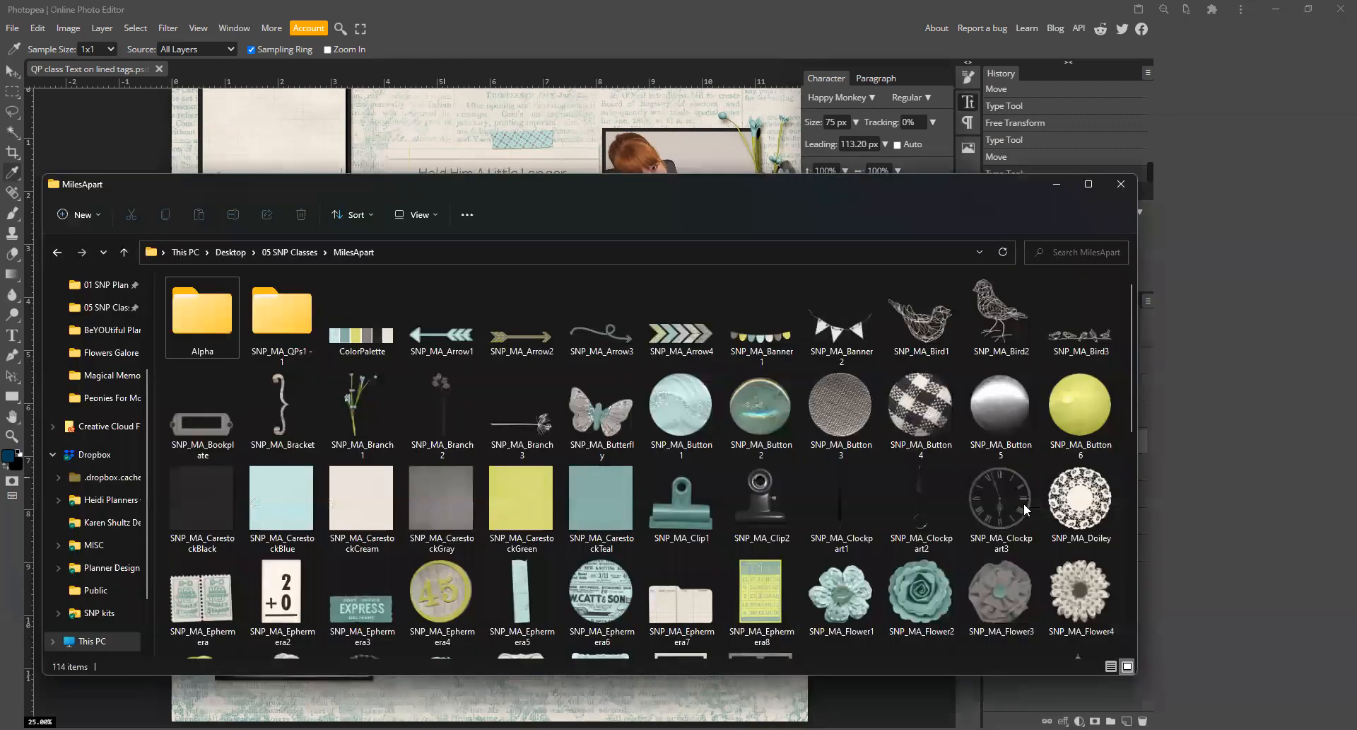
double_click(195, 312)
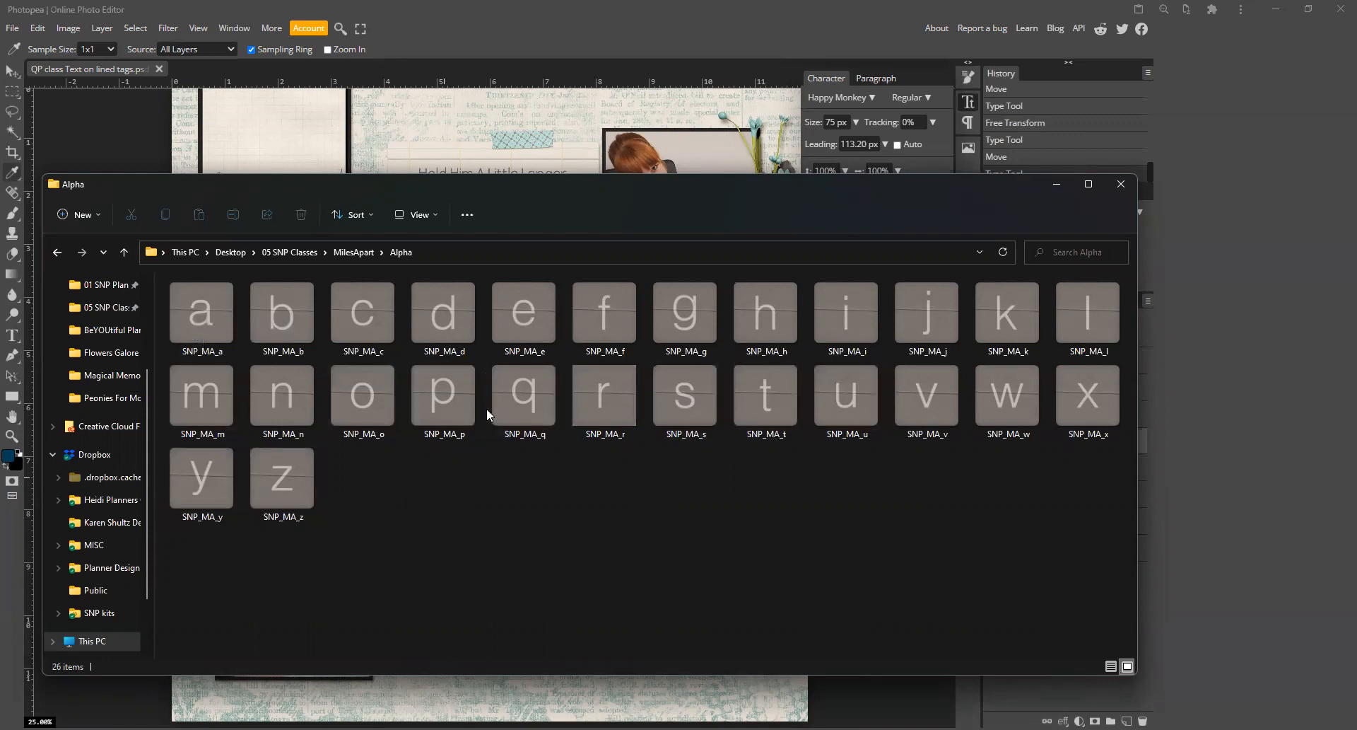
Step: Place the letter tiles SNP_MA_a, b, c, j, k and y from the Alpha folder onto the scrapbook page
click(278, 308)
ctrl+click(205, 308)
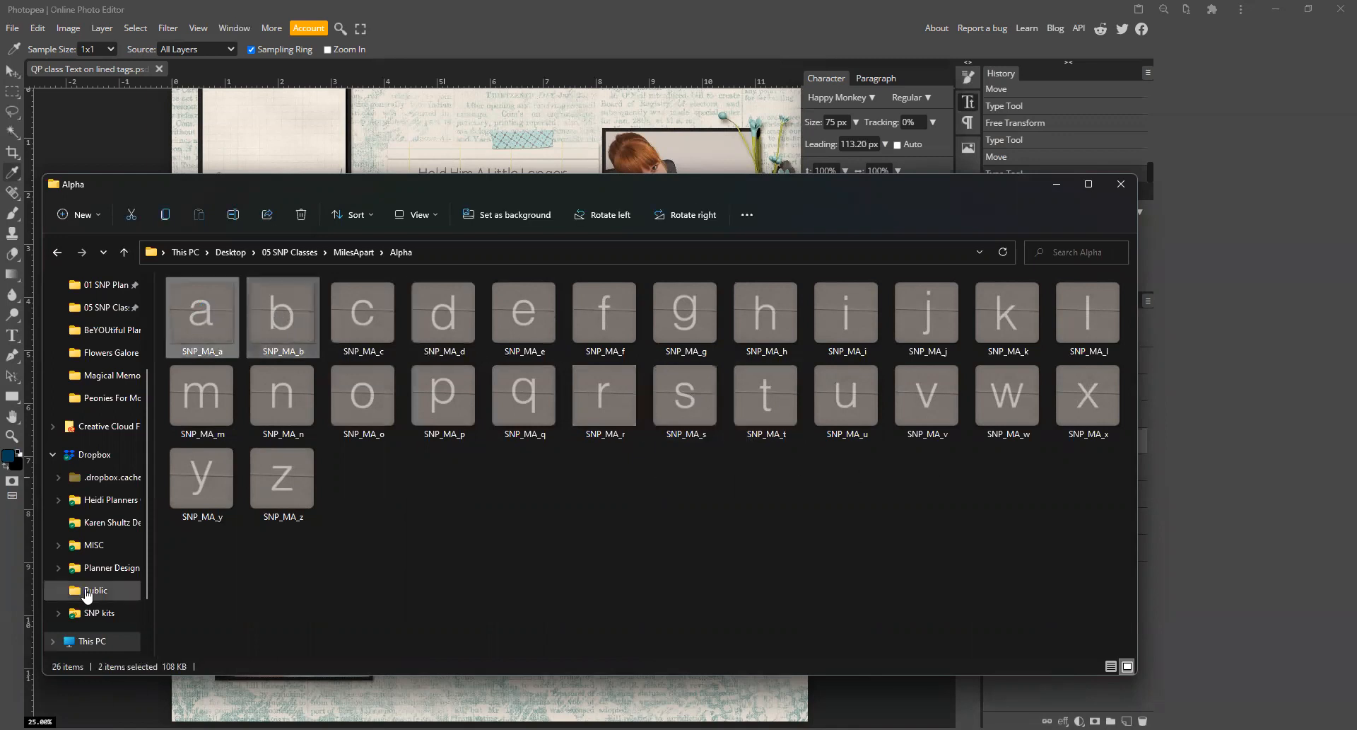
ctrl+click(192, 485)
ctrl+click(916, 320)
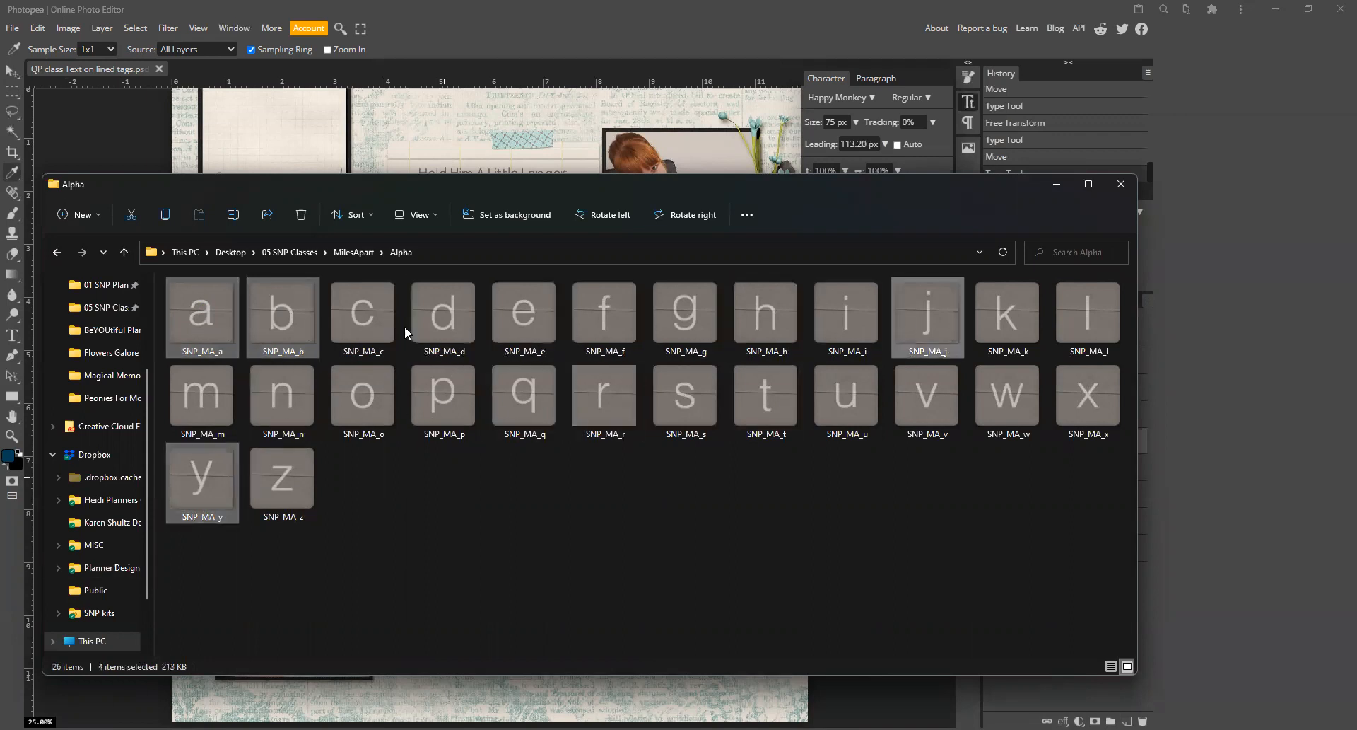
ctrl+click(1008, 320)
ctrl+click(277, 346)
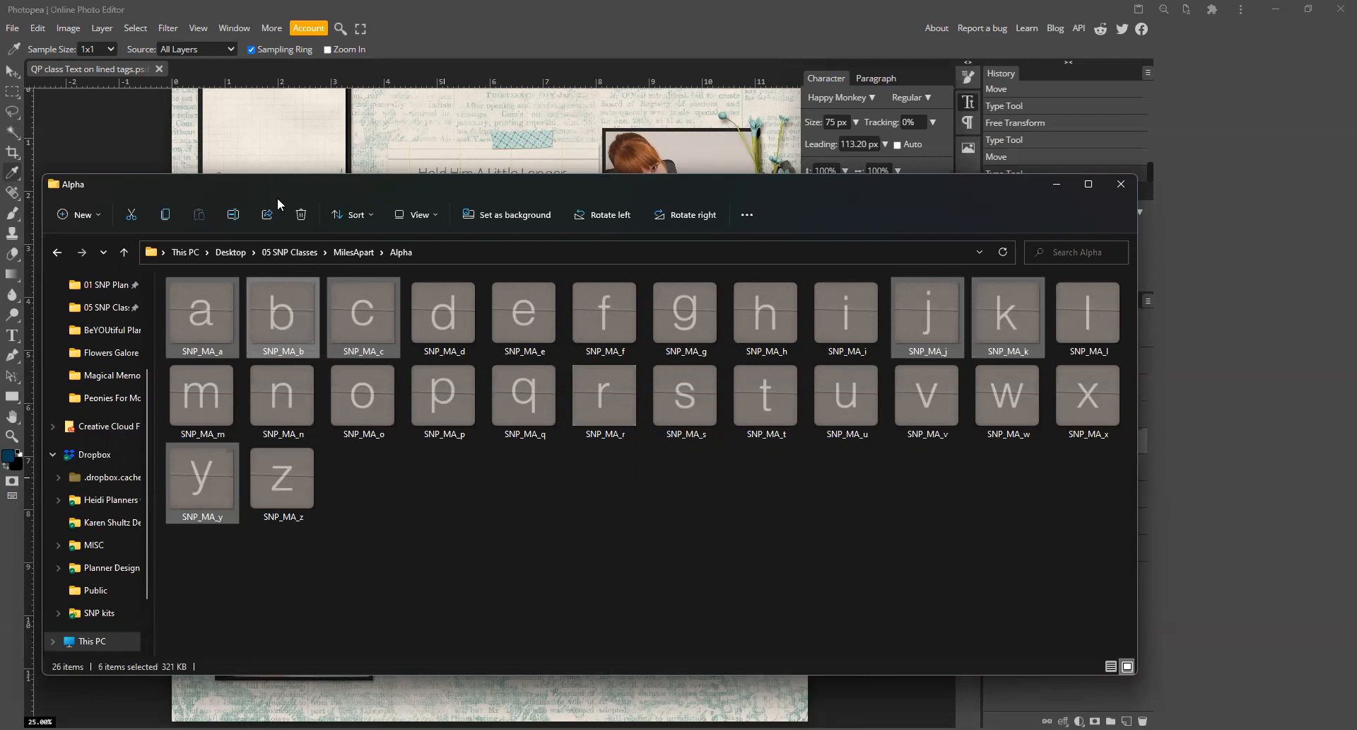
drag(283, 136, 283, 142)
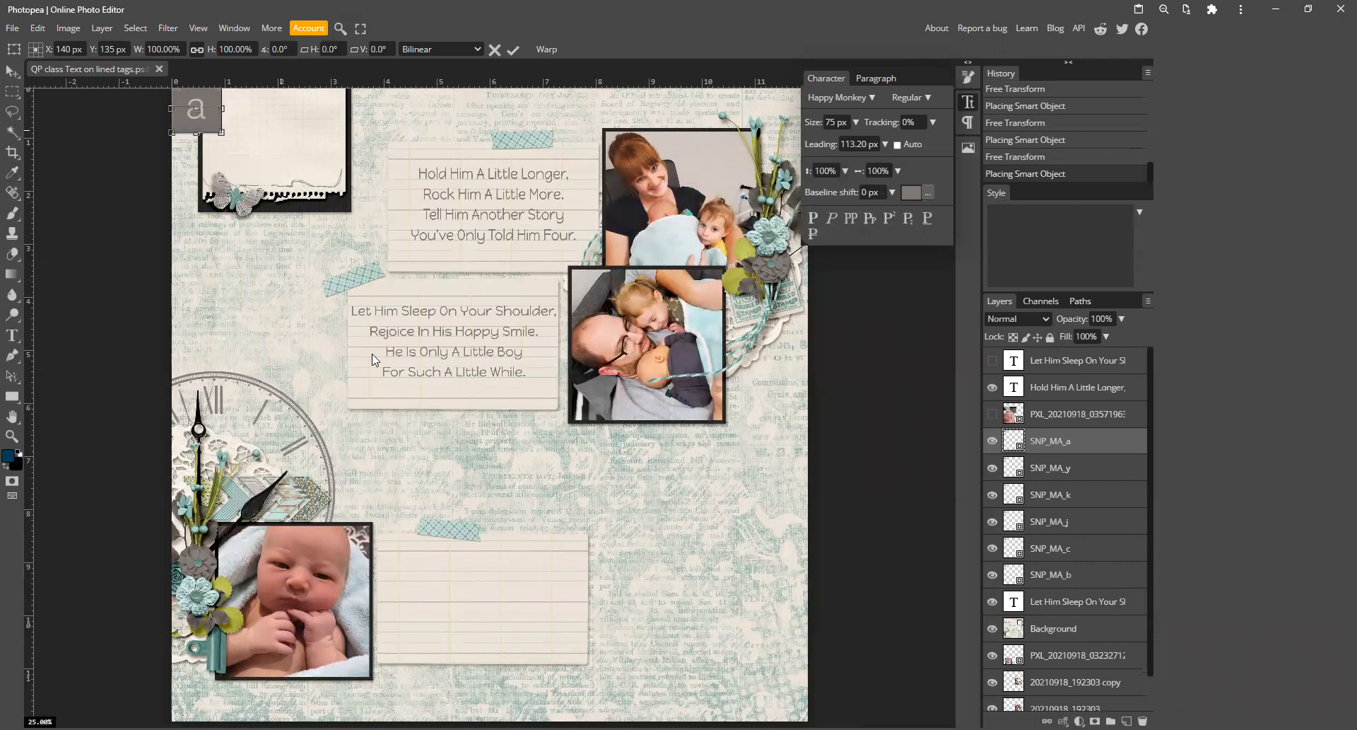
click(511, 50)
Step: Arrange the tiles in two rows below the middle tag: b, a, gap, y above and j, gap, c, k below
drag(187, 118, 221, 332)
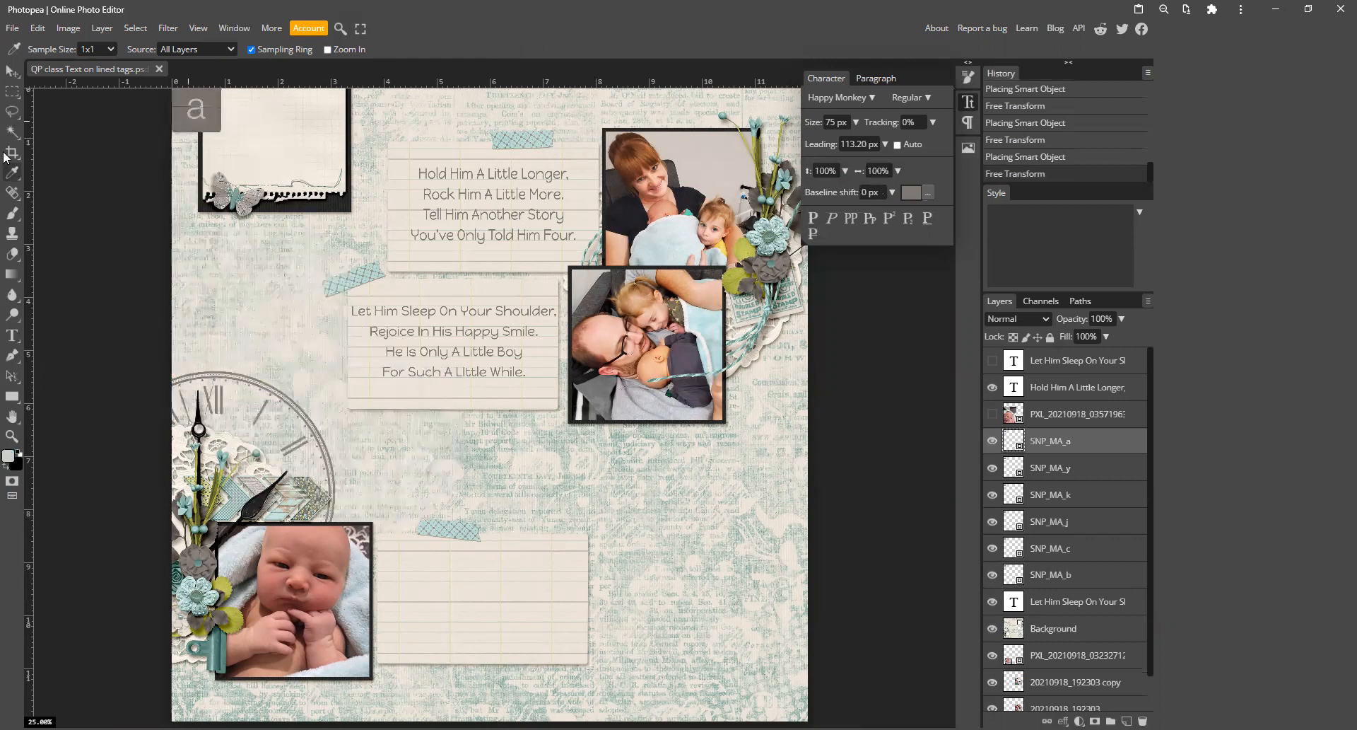
click(12, 72)
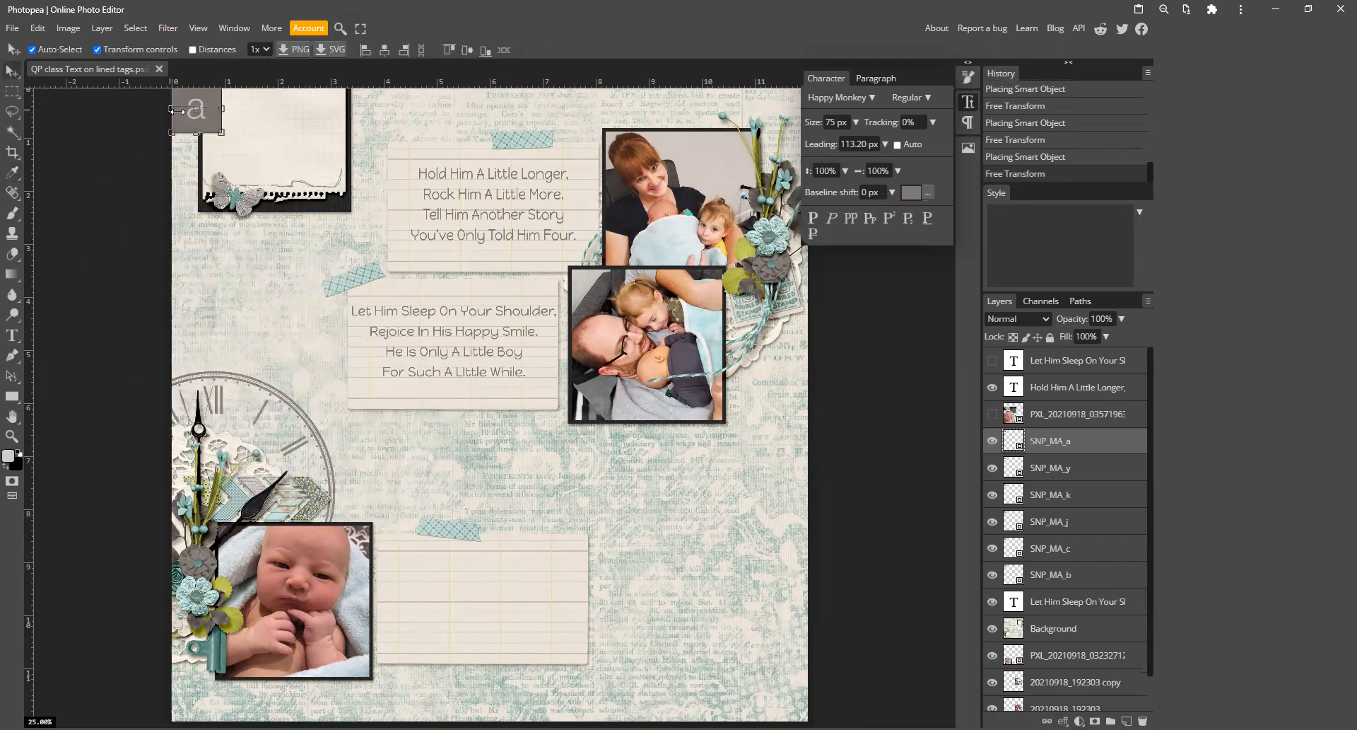
drag(192, 118, 463, 456)
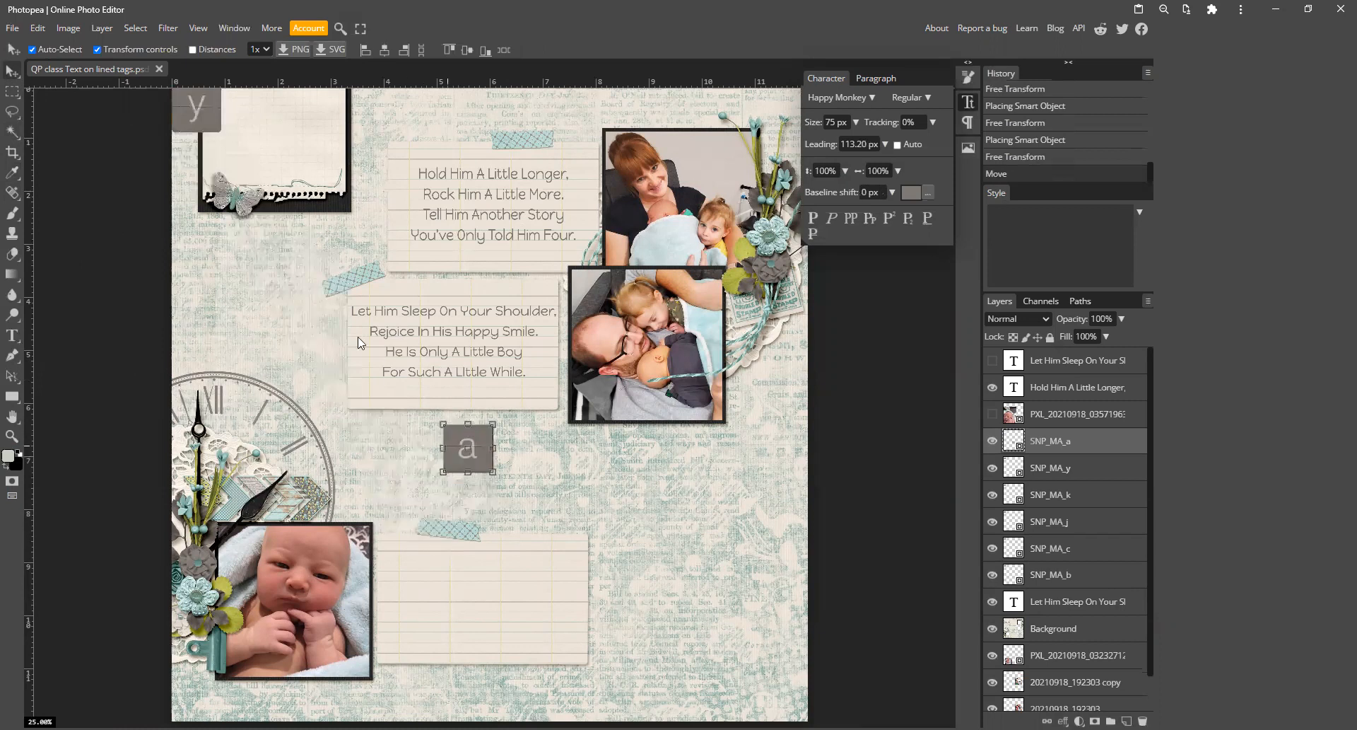
drag(217, 116, 604, 451)
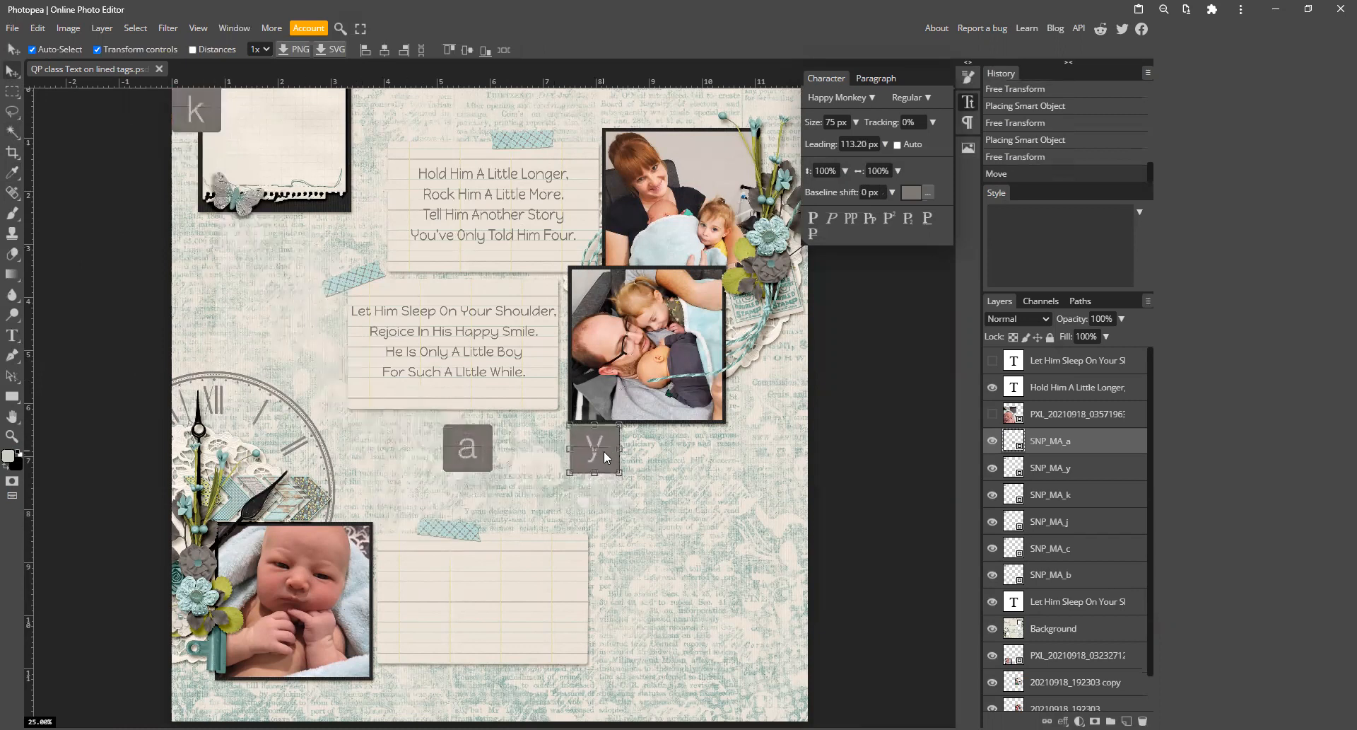
drag(221, 136, 591, 519)
drag(201, 109, 424, 506)
drag(195, 106, 534, 516)
drag(212, 104, 428, 451)
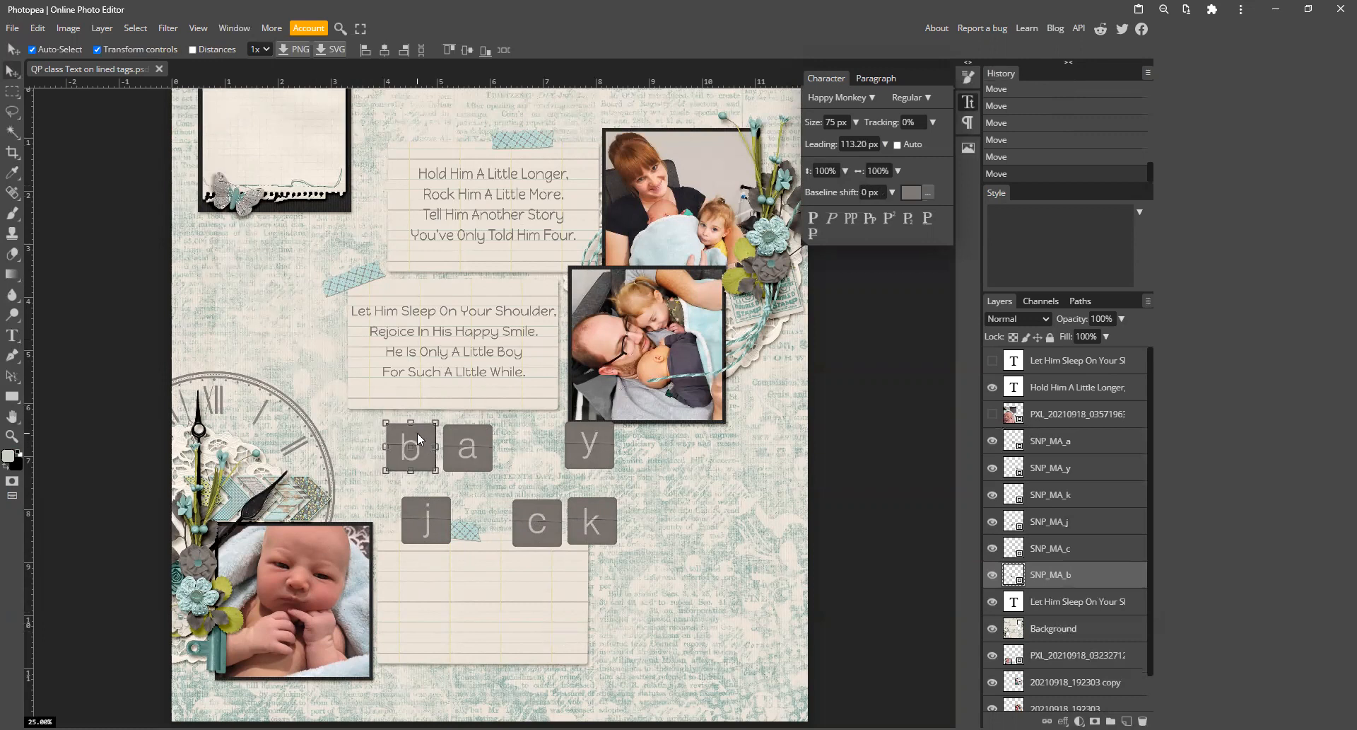
Step: Duplicate the b tile to fill the upper row's gap and the a tile to fill the lower row's gap
key(ctrl+j)
drag(420, 439, 536, 434)
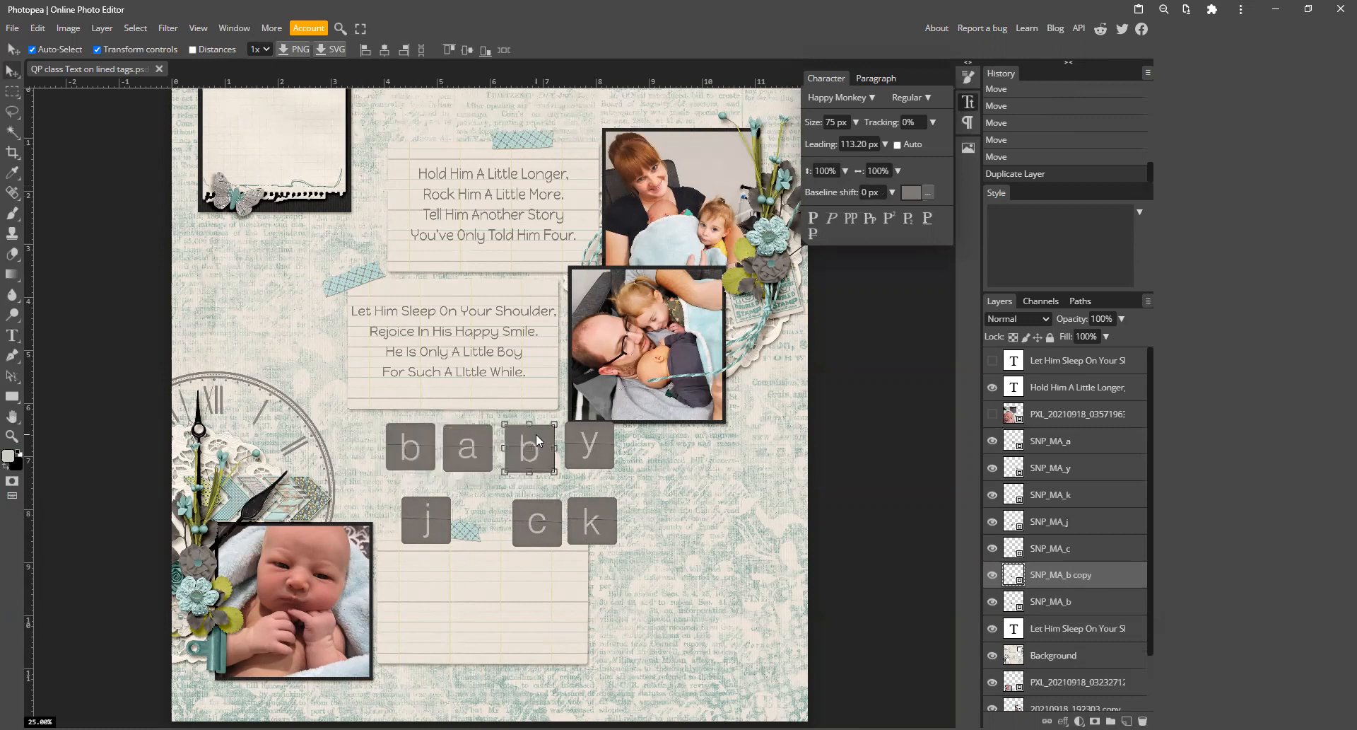
click(465, 450)
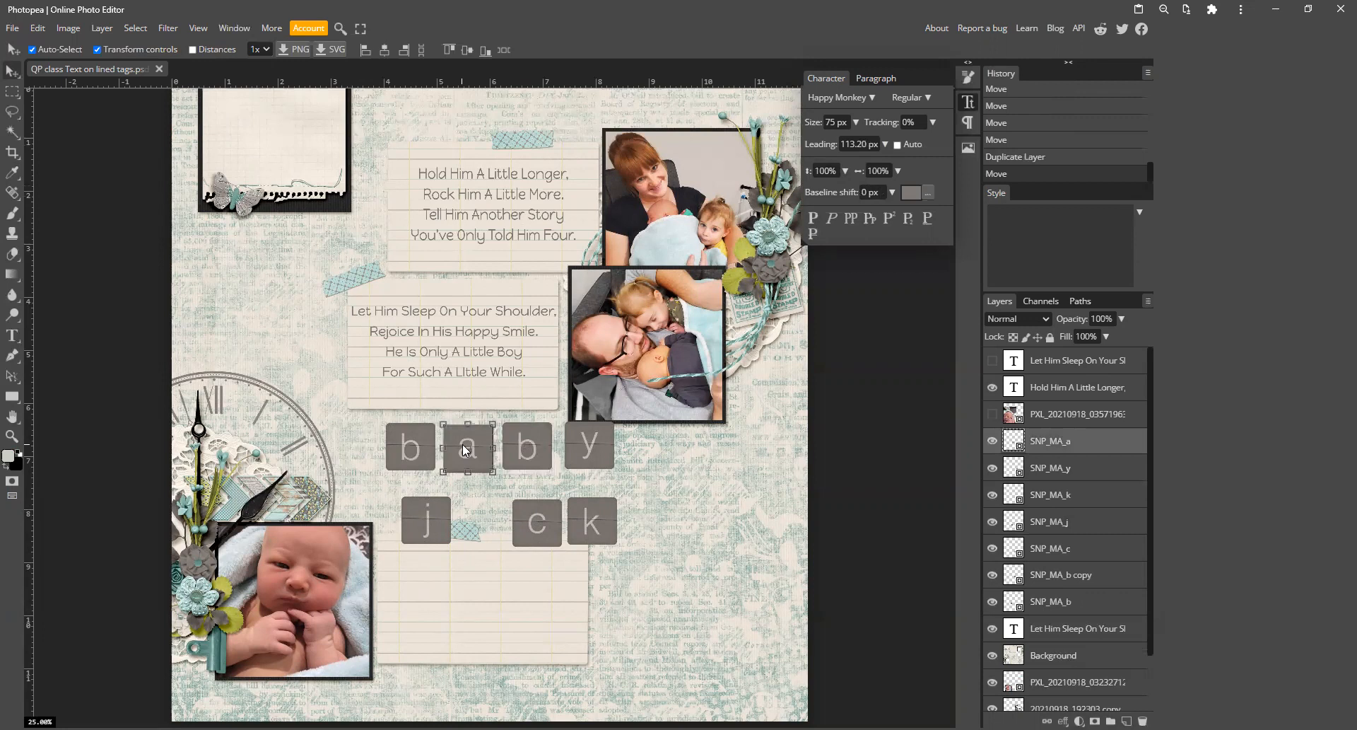
key(ctrl+j)
drag(465, 450, 478, 525)
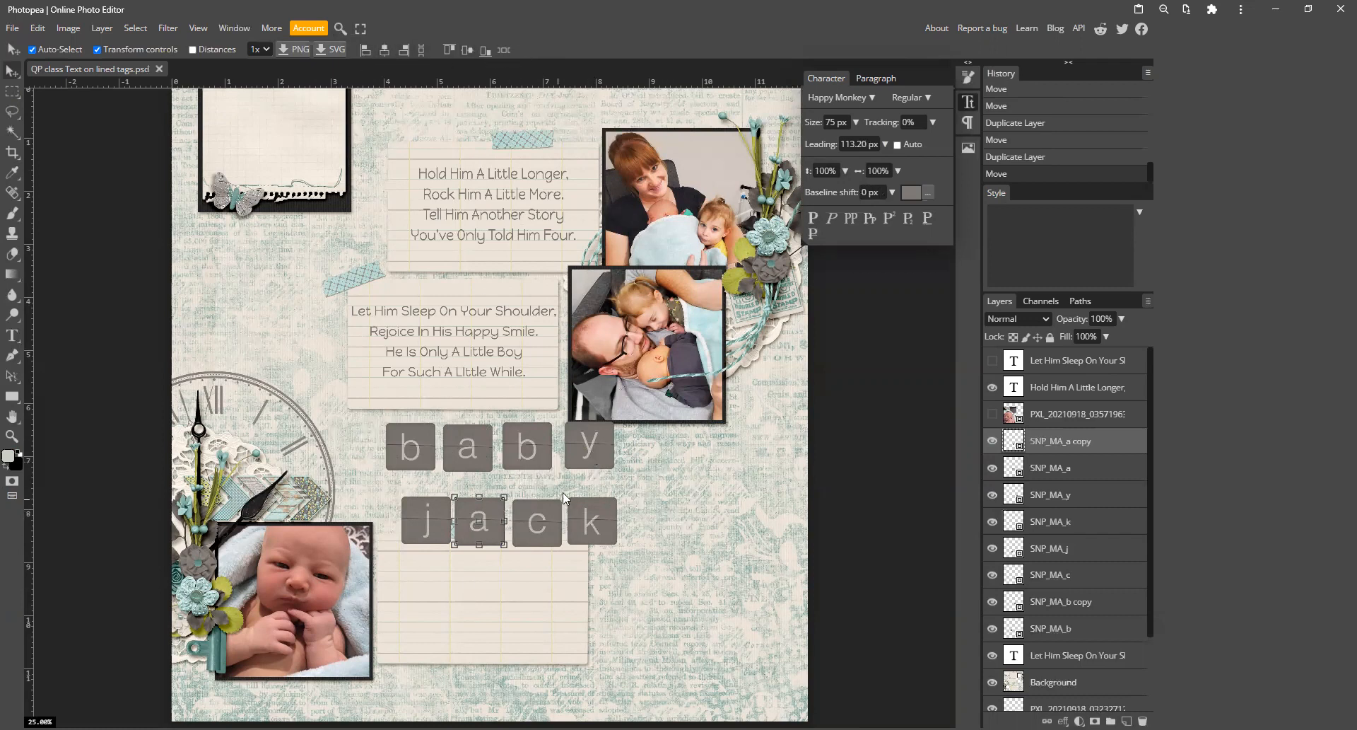
Step: Align the right edges of the y and k tiles at the ends of the two rows
click(593, 448)
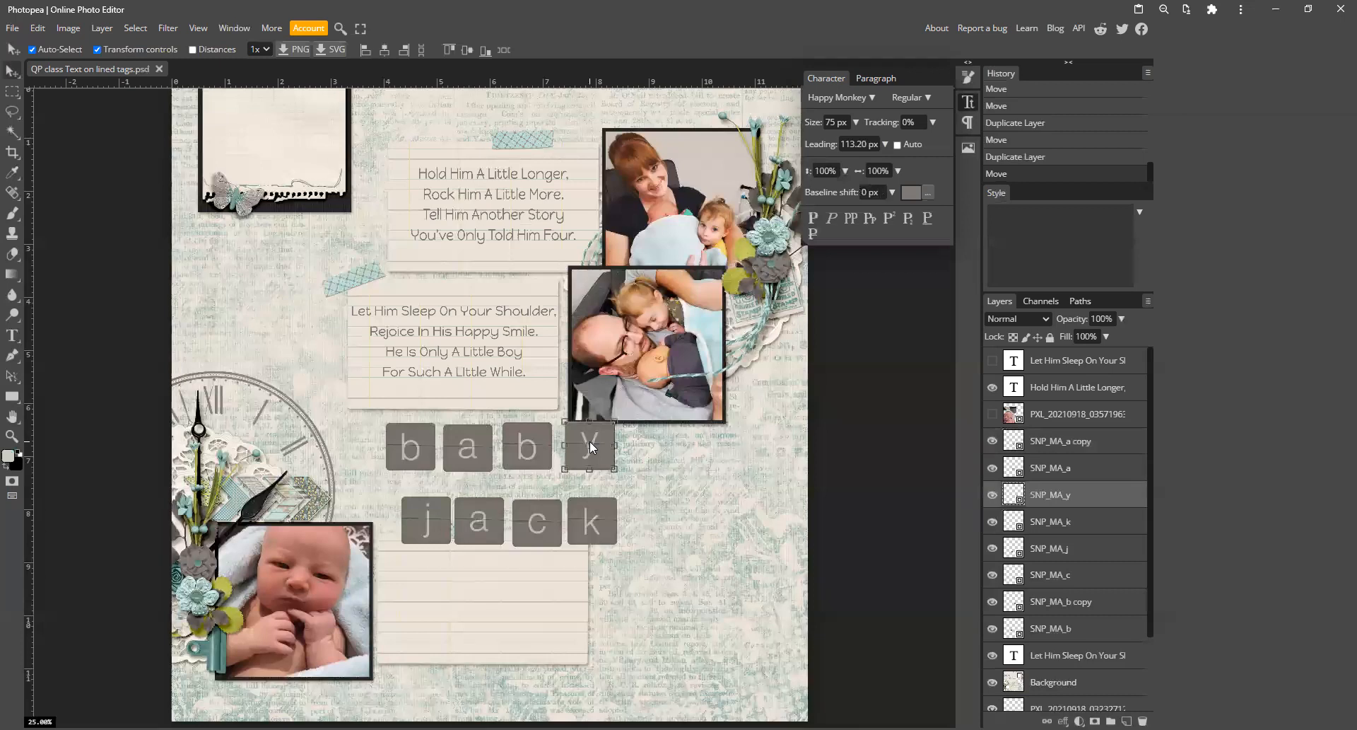
shift+click(599, 516)
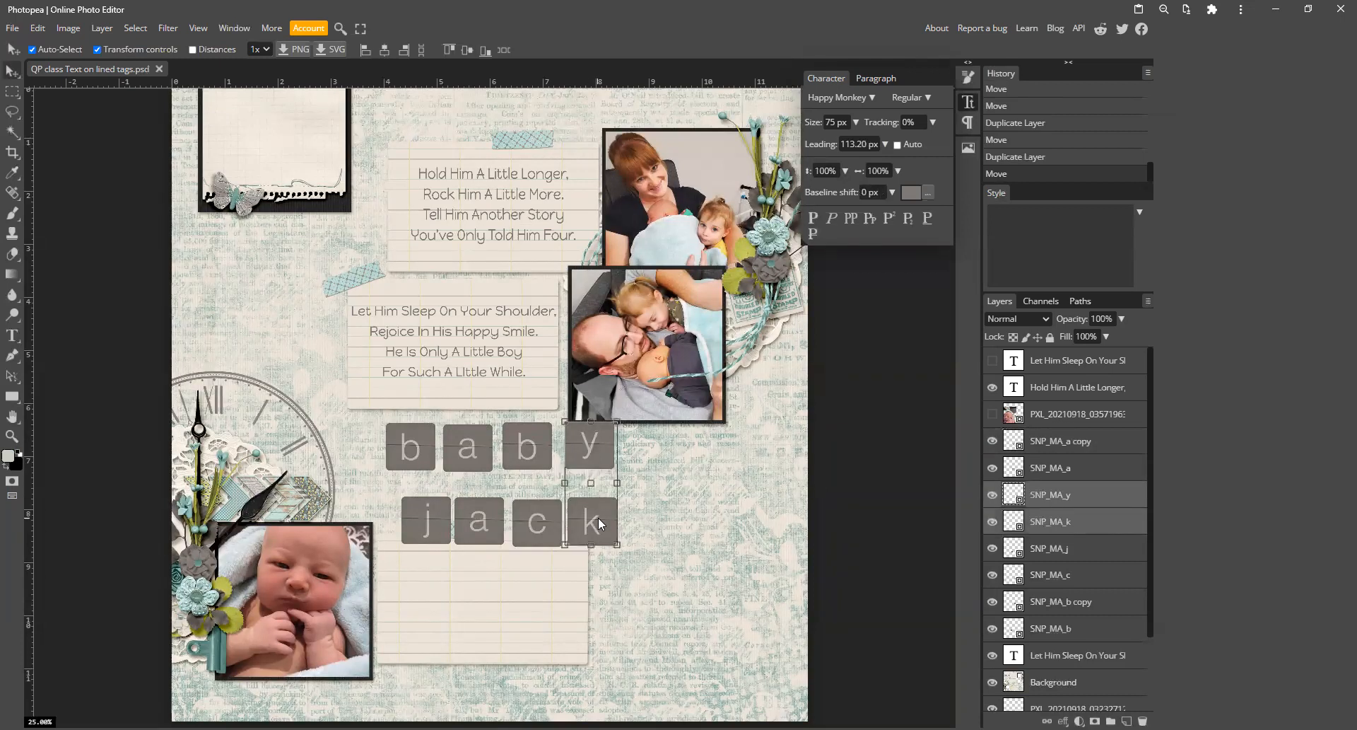
click(405, 50)
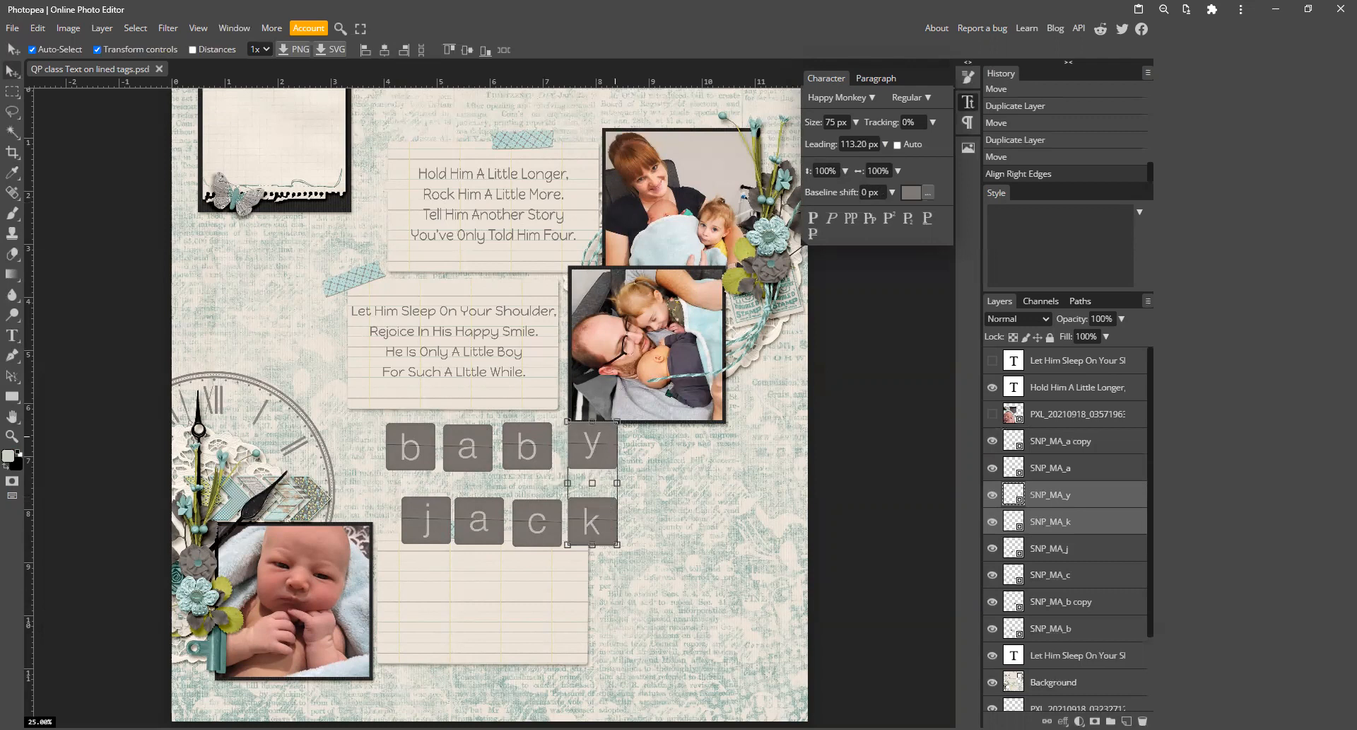
Step: Align the right edges of the b and j tiles at the start of the two rows
click(414, 447)
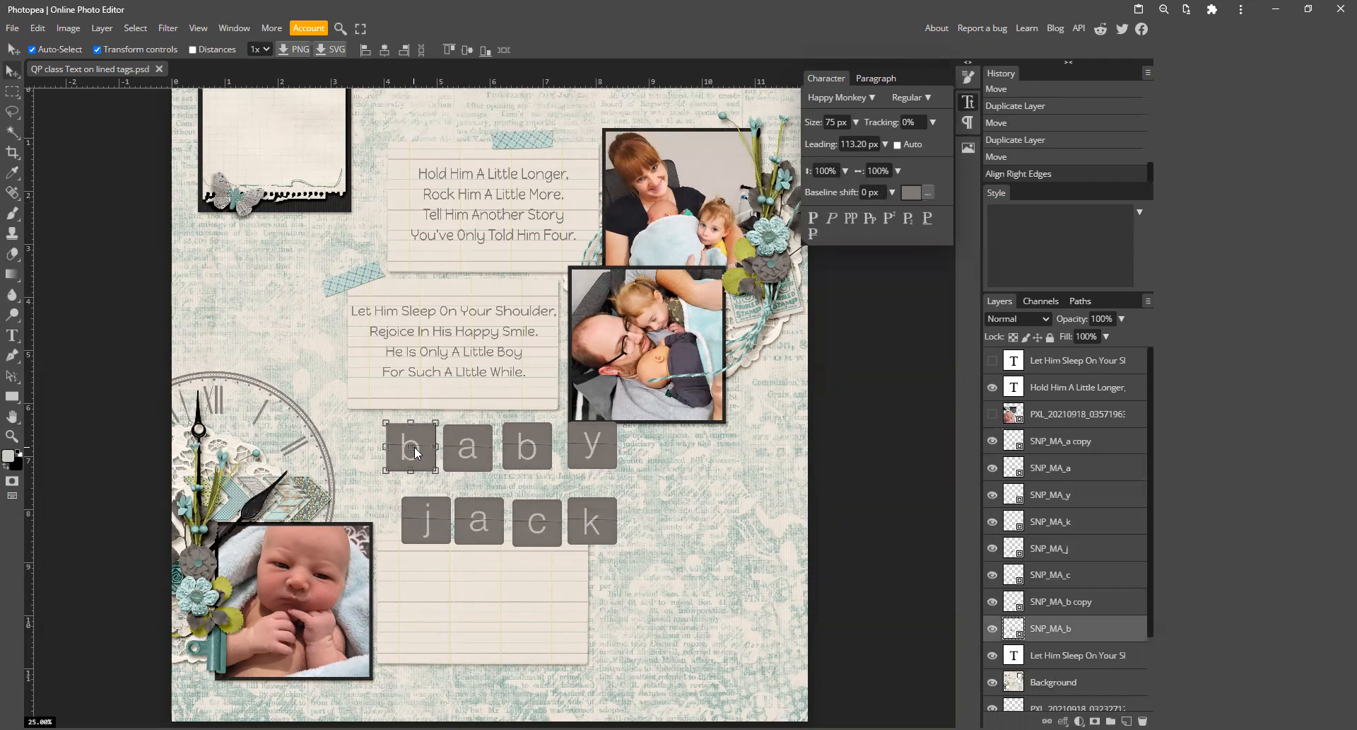
shift+click(434, 524)
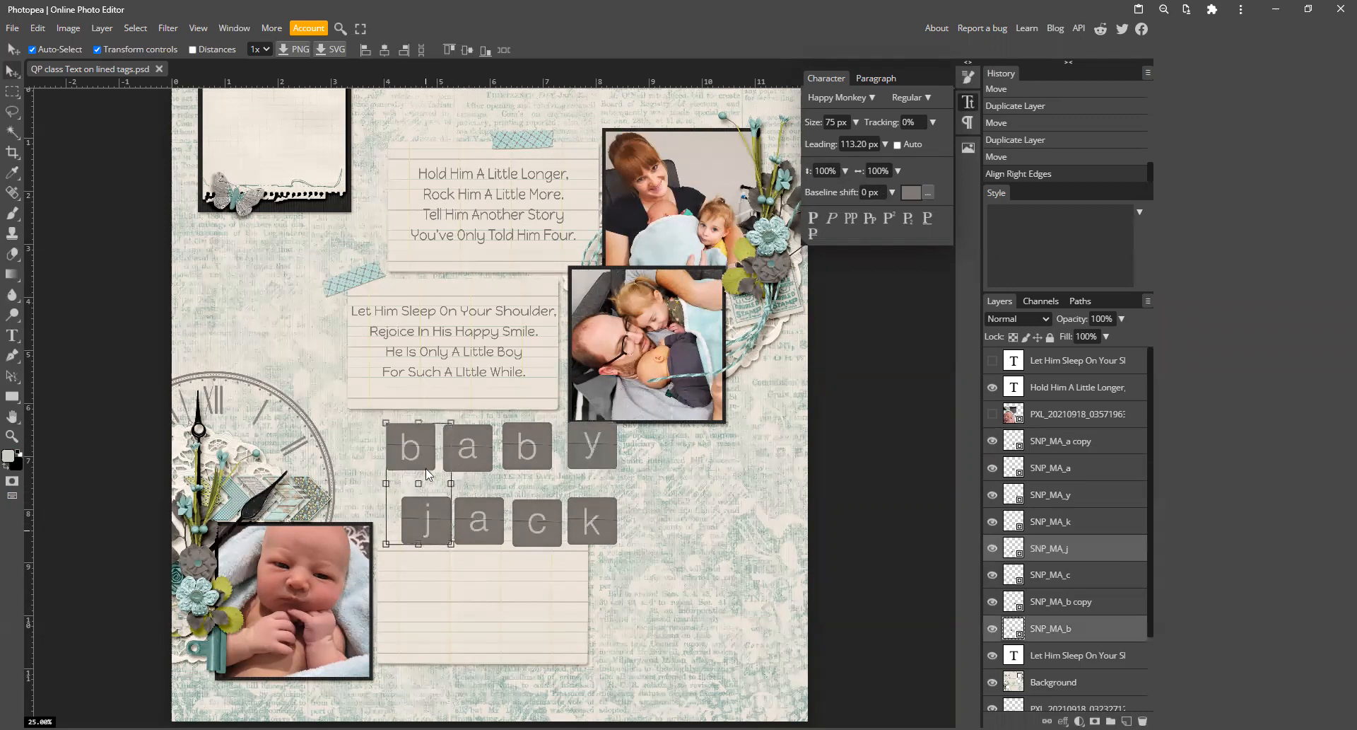
click(405, 50)
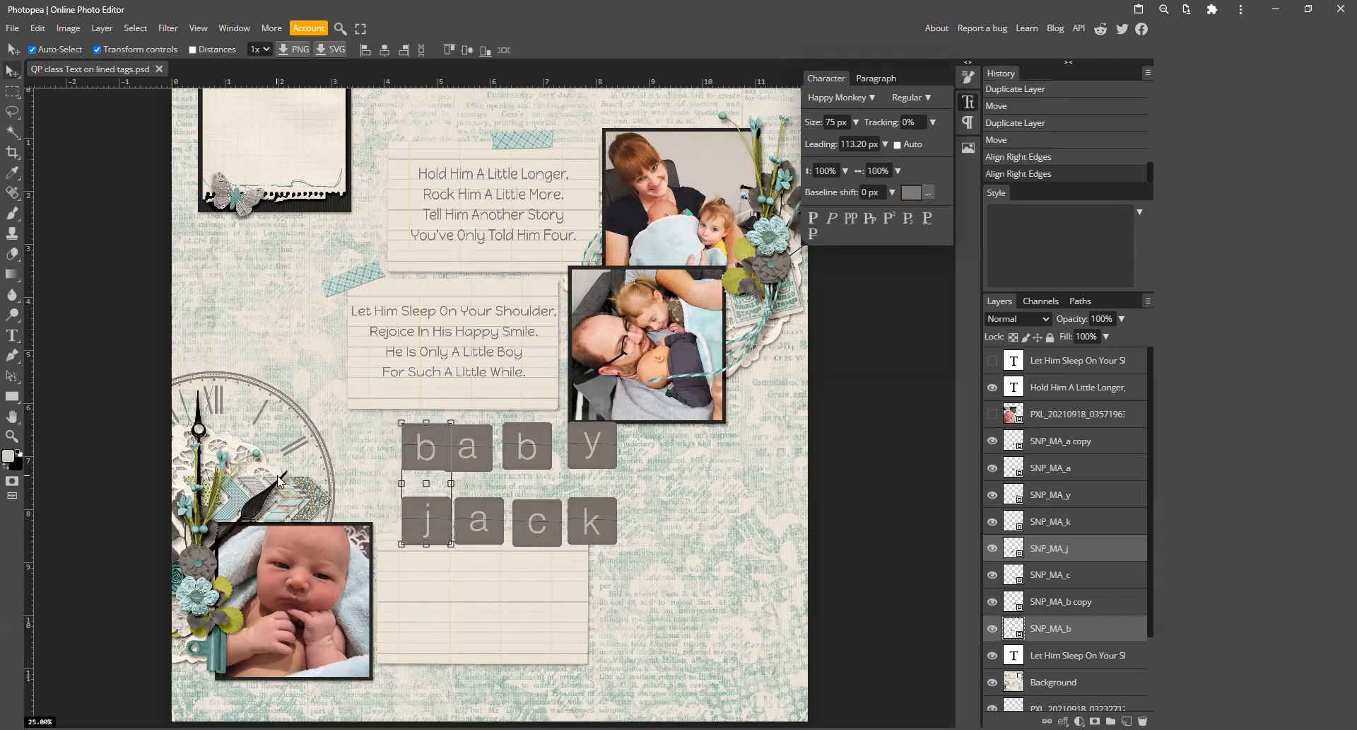
click(649, 519)
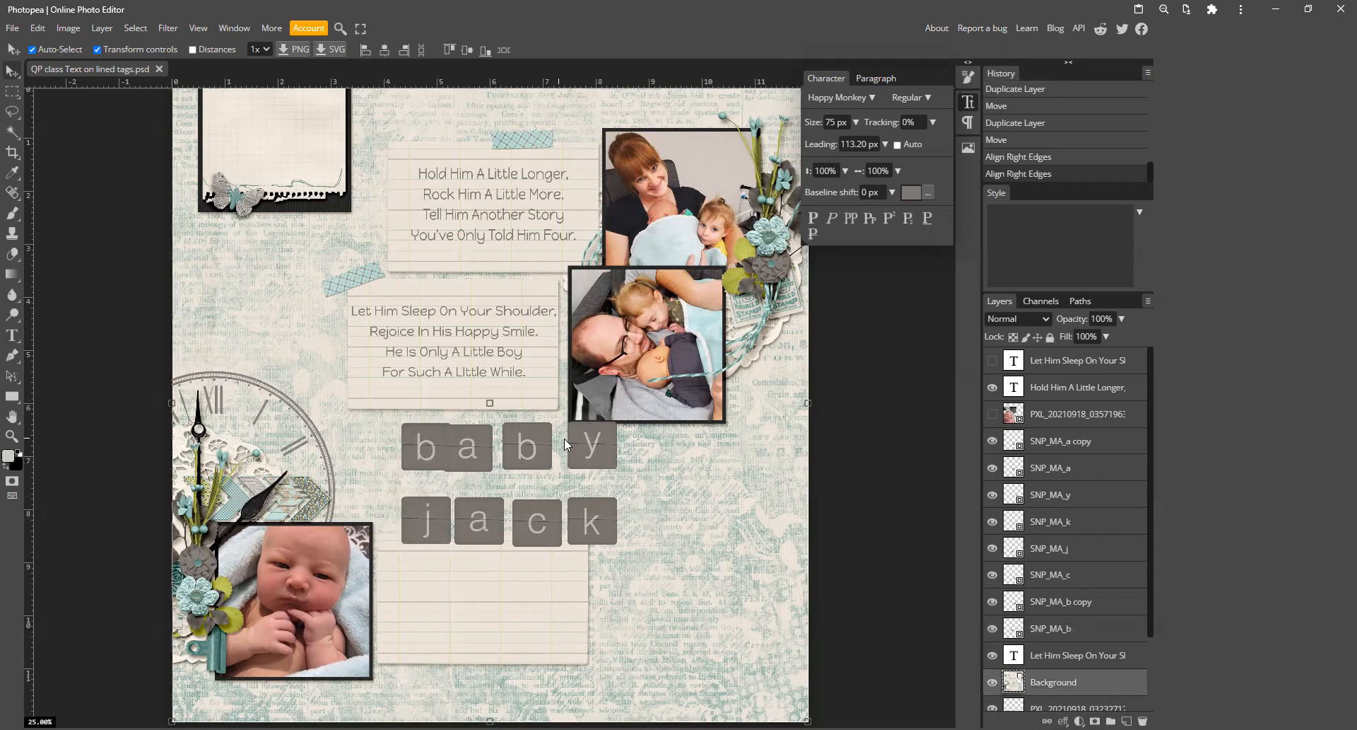
Step: Align the bottom edges of the four upper-row tiles b, a, b, y and space them with equal horizontal gaps
click(417, 454)
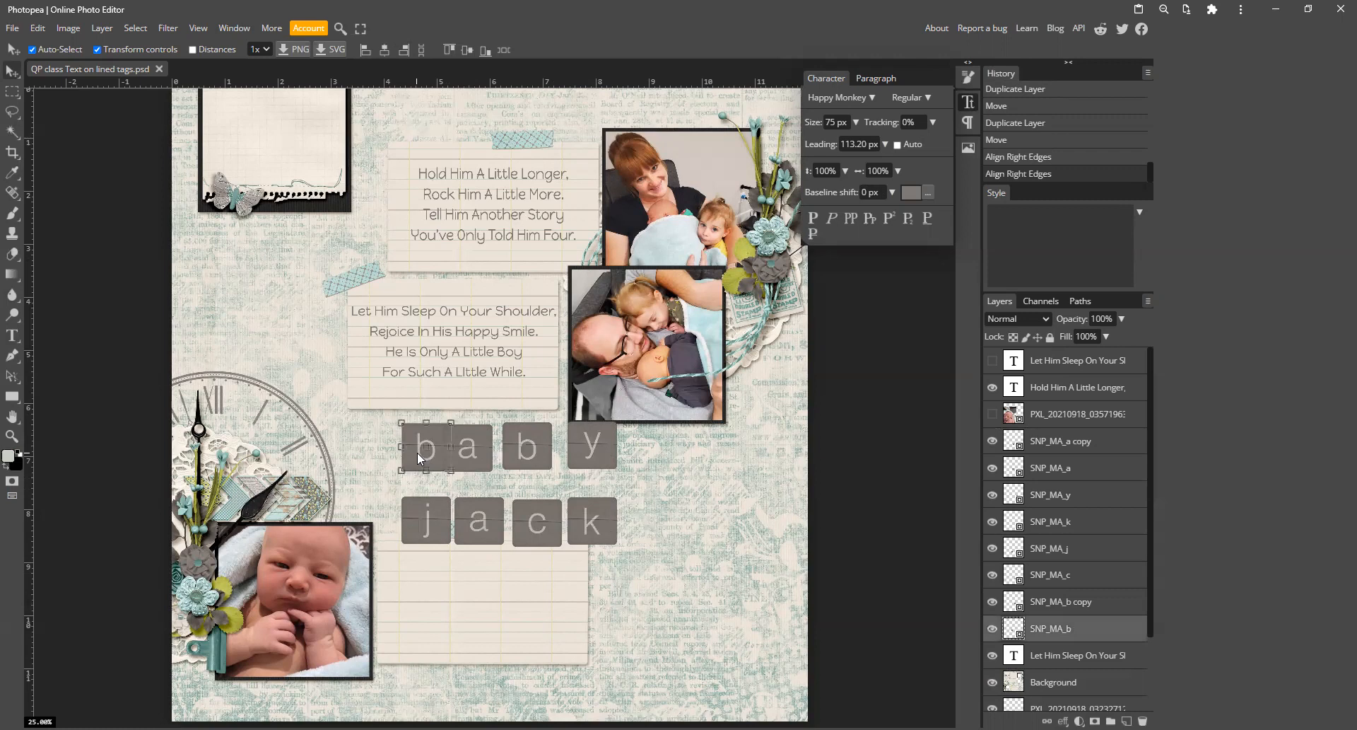
shift+click(479, 451)
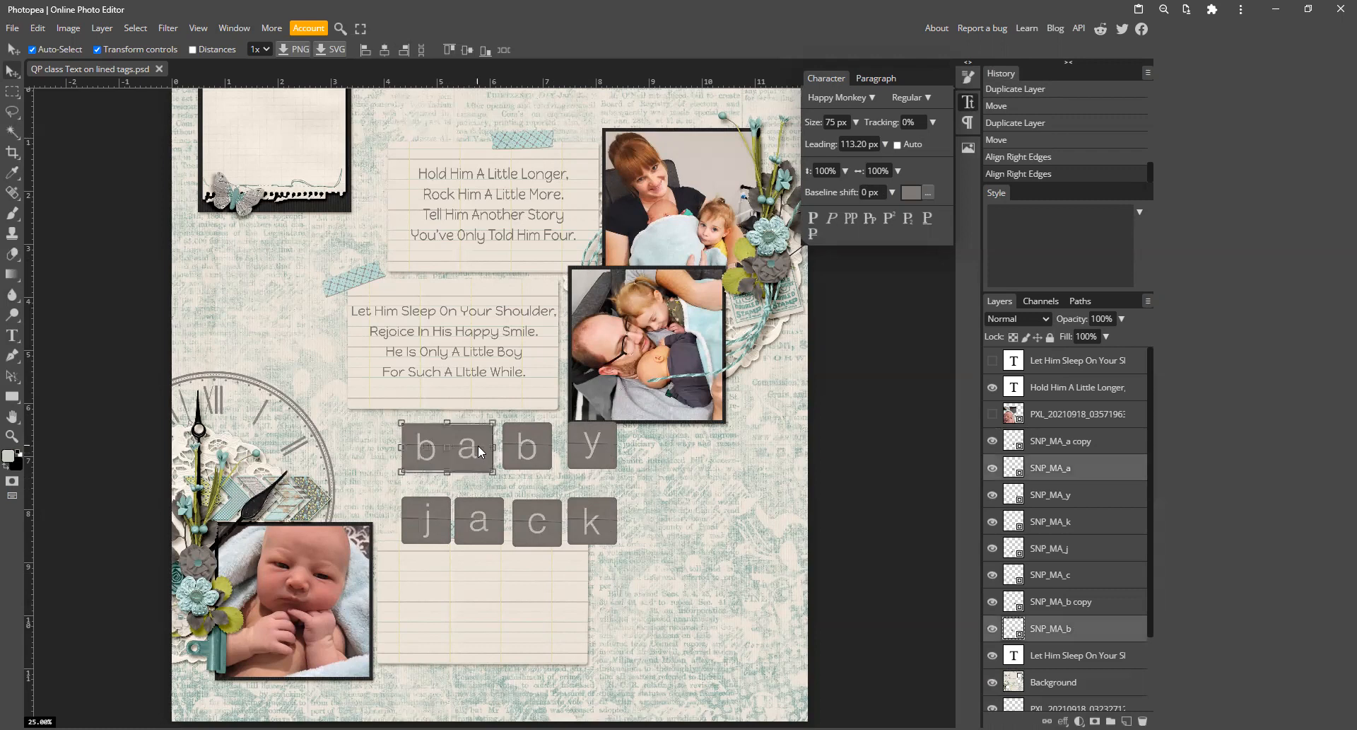
shift+click(533, 451)
shift+click(593, 447)
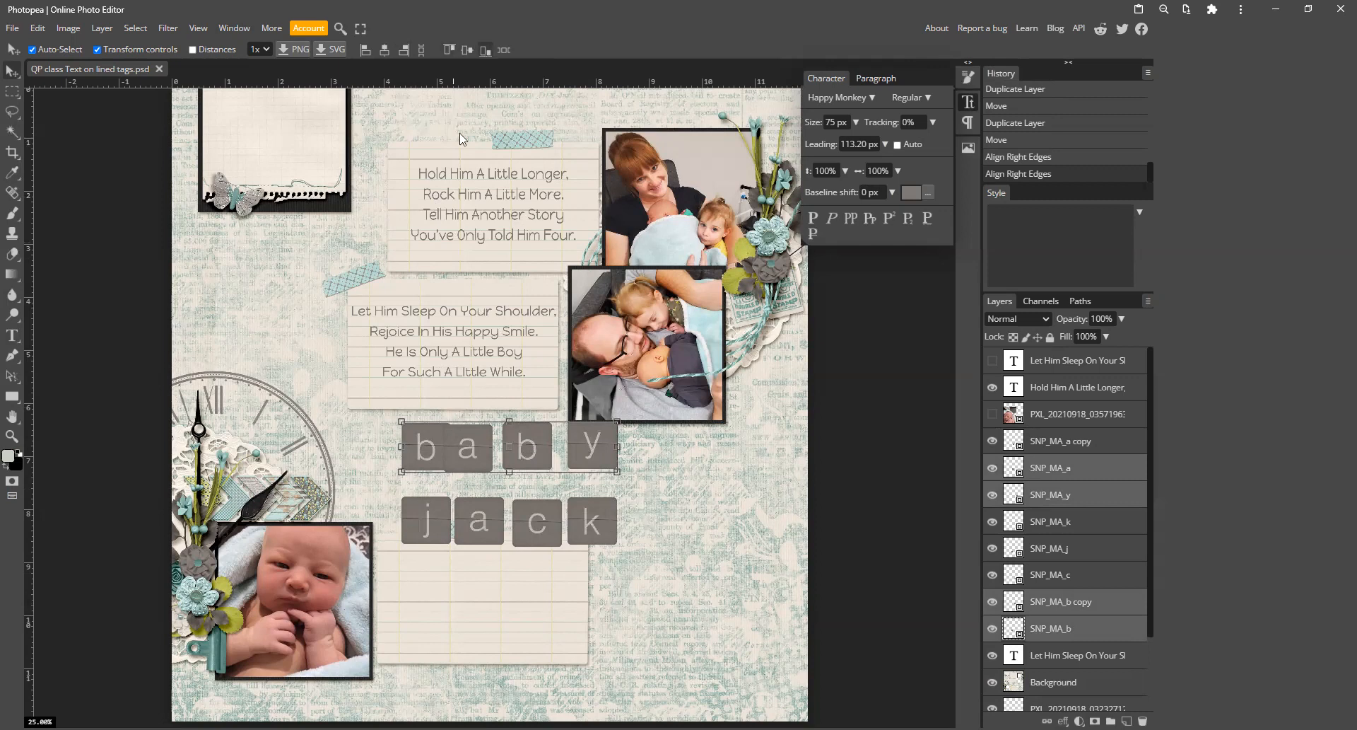
click(484, 50)
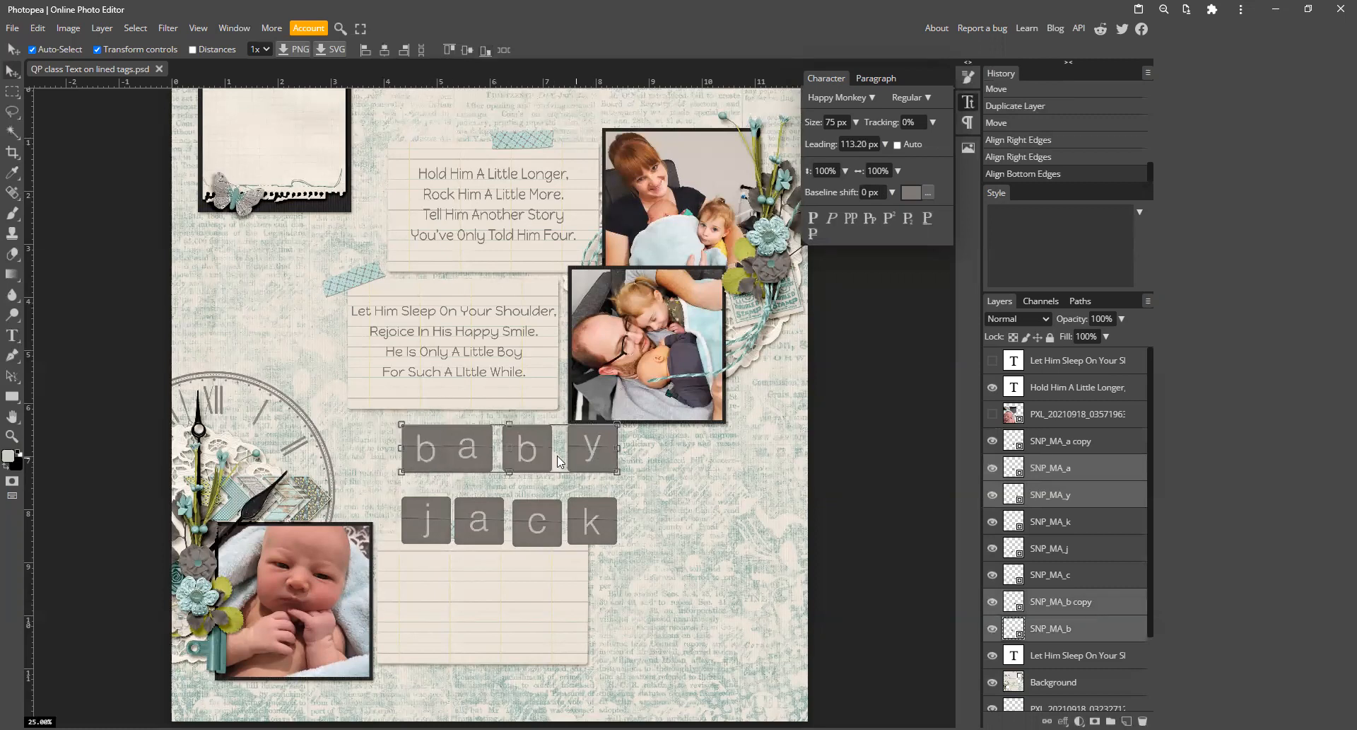
click(504, 49)
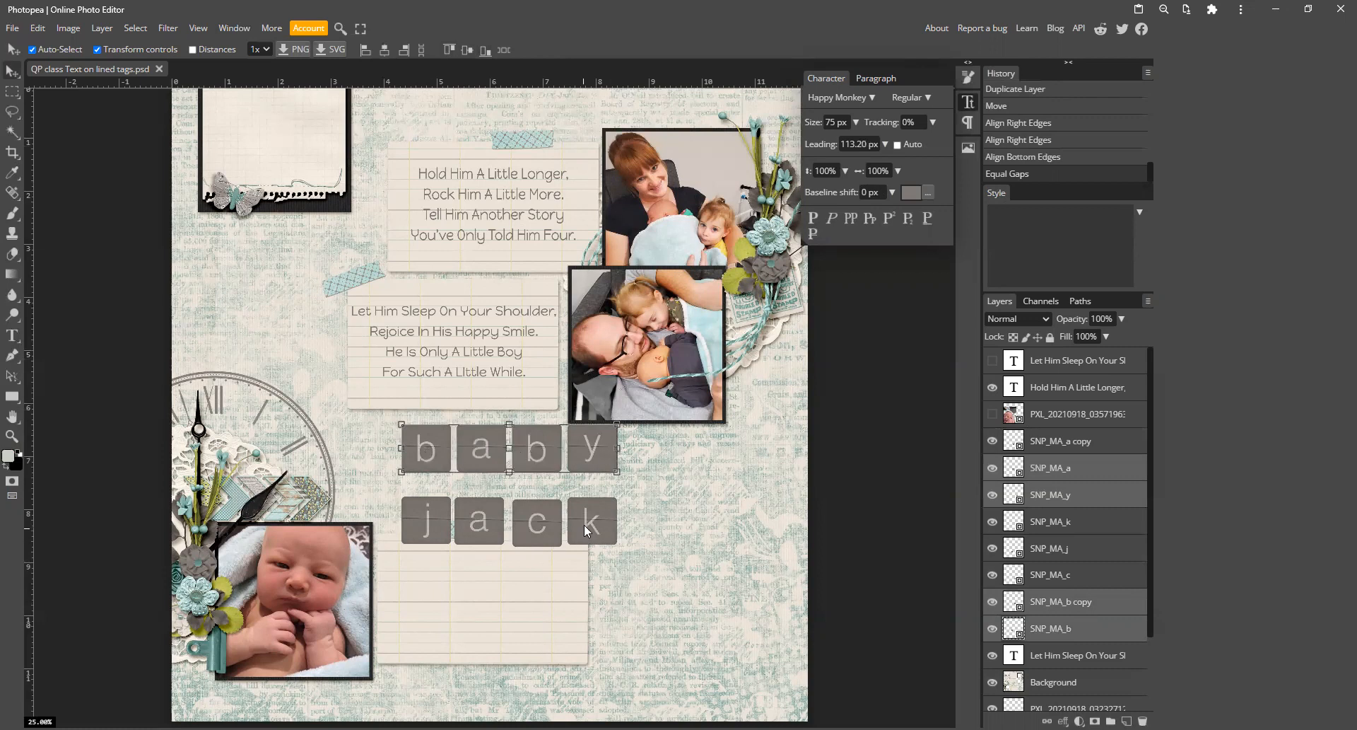
click(636, 579)
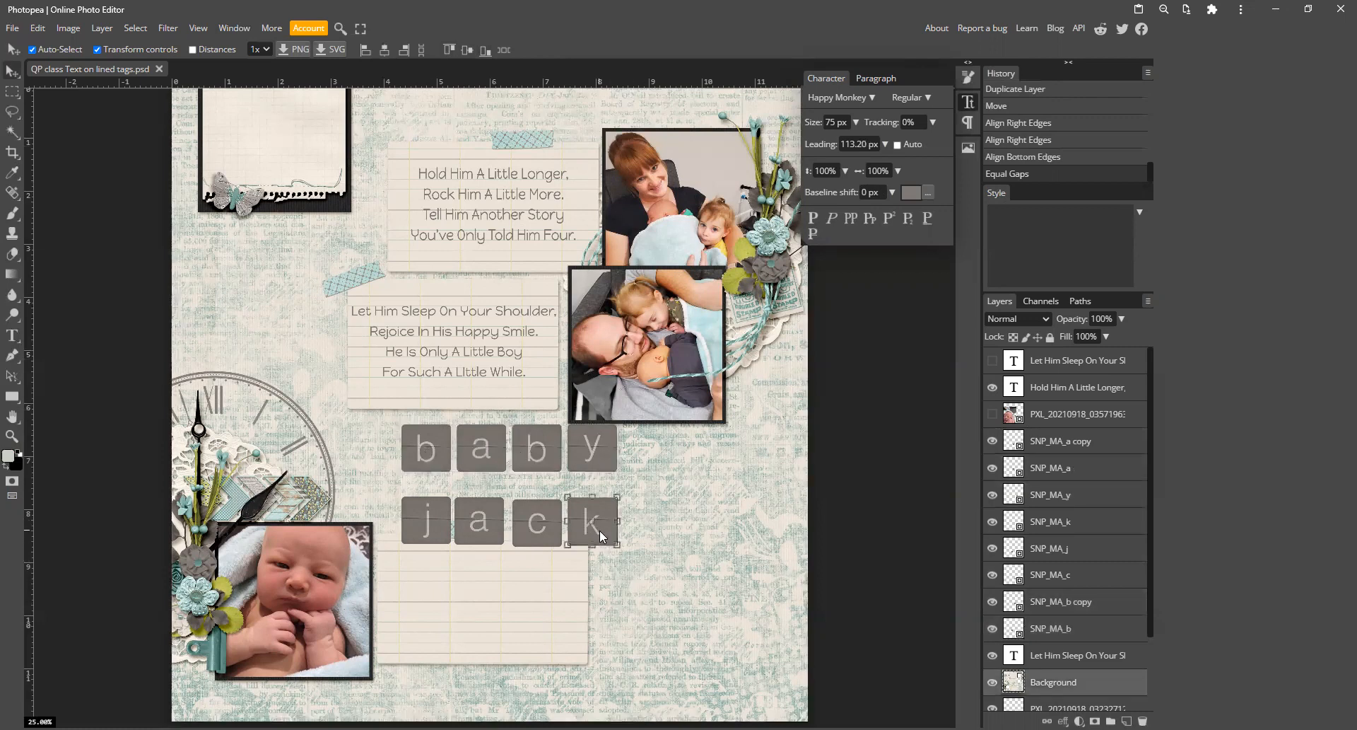
Step: Align the top edges of the four lower-row tiles j, a, c, k and space them with equal horizontal gaps
click(599, 530)
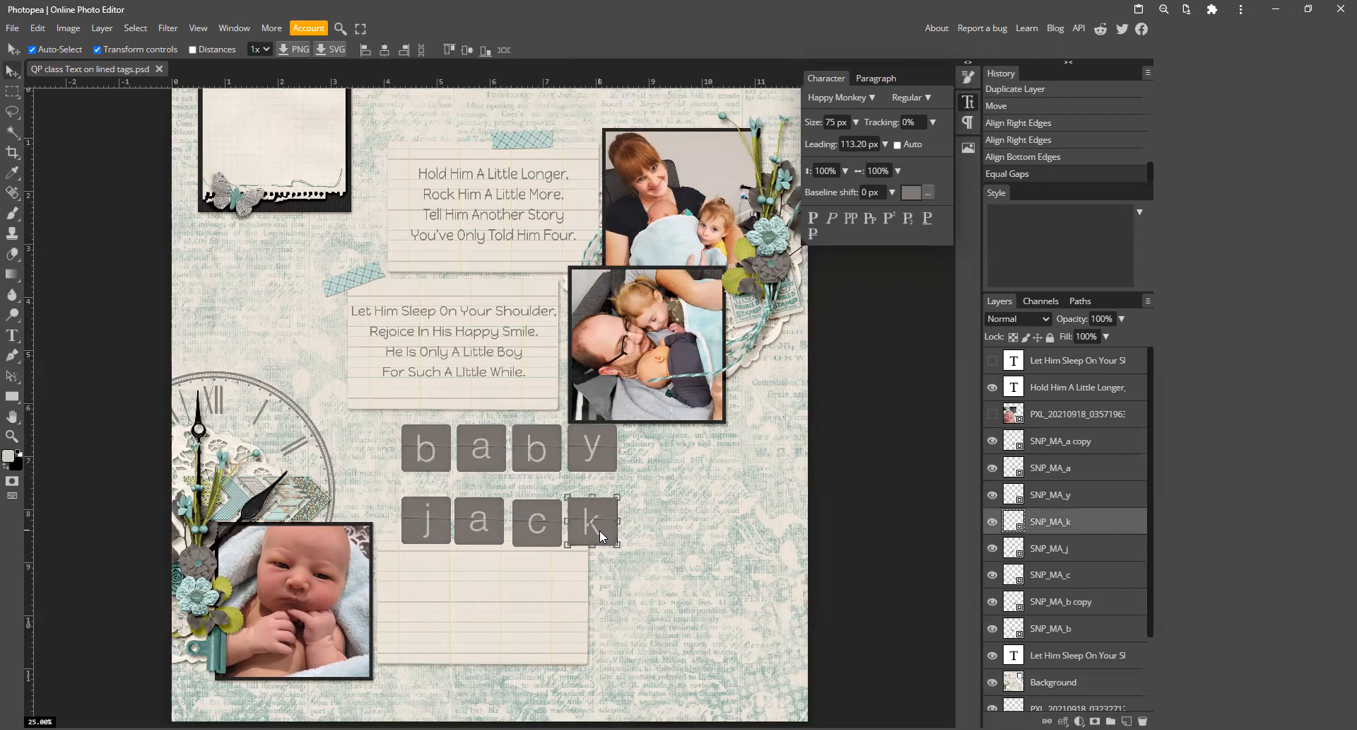
shift+click(527, 519)
shift+click(473, 517)
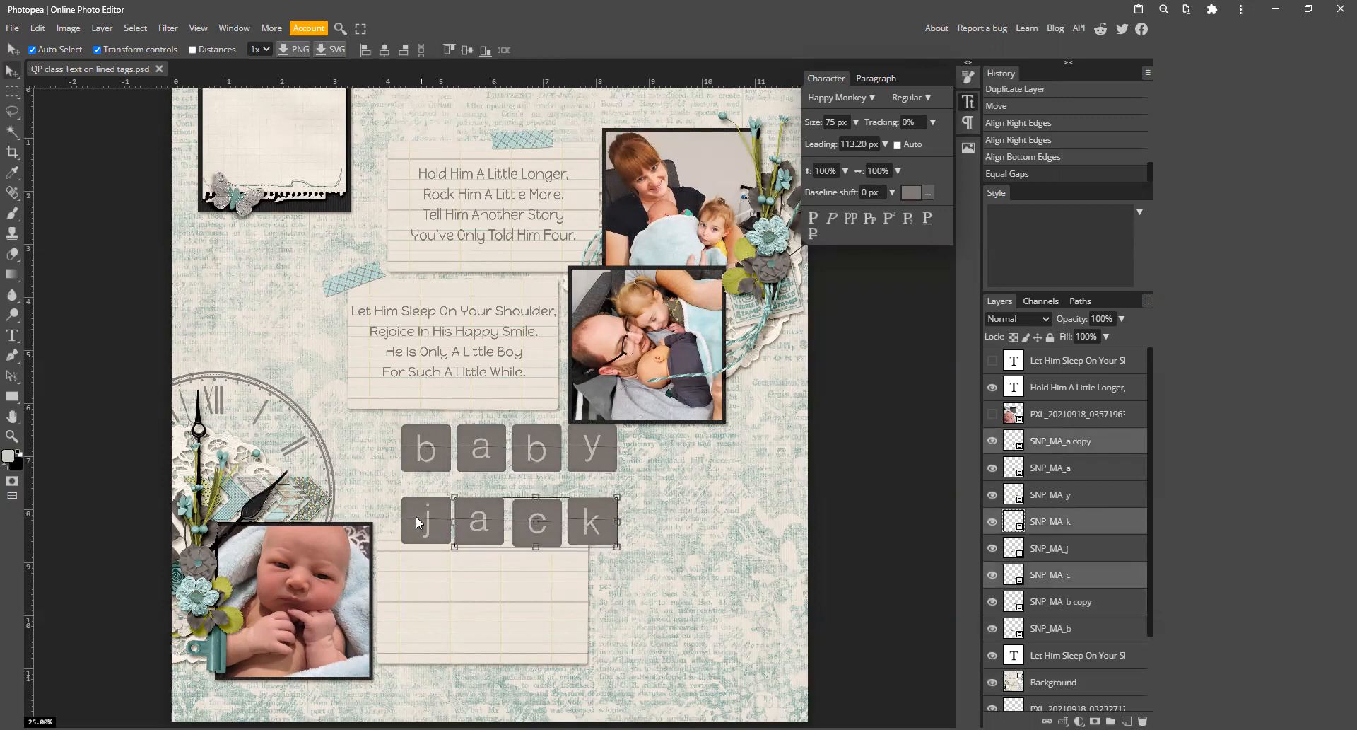
shift+click(416, 515)
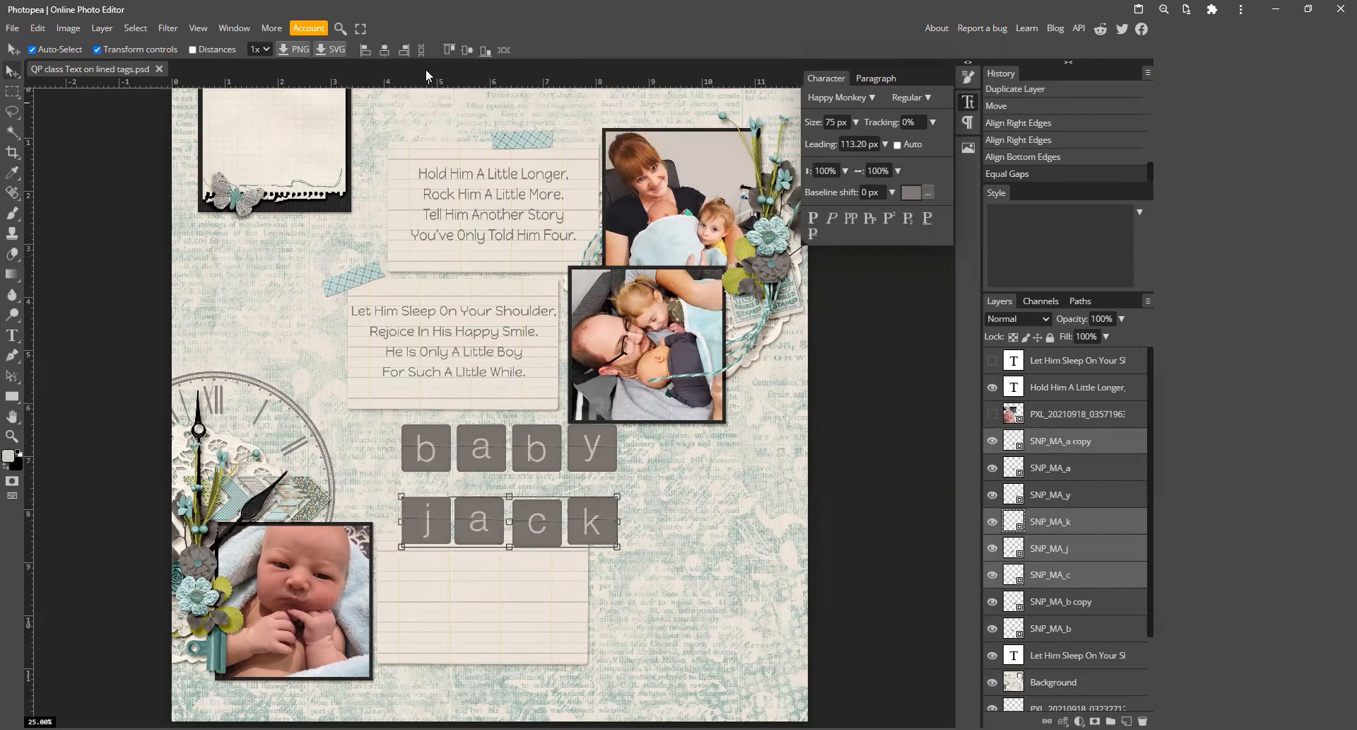
click(449, 49)
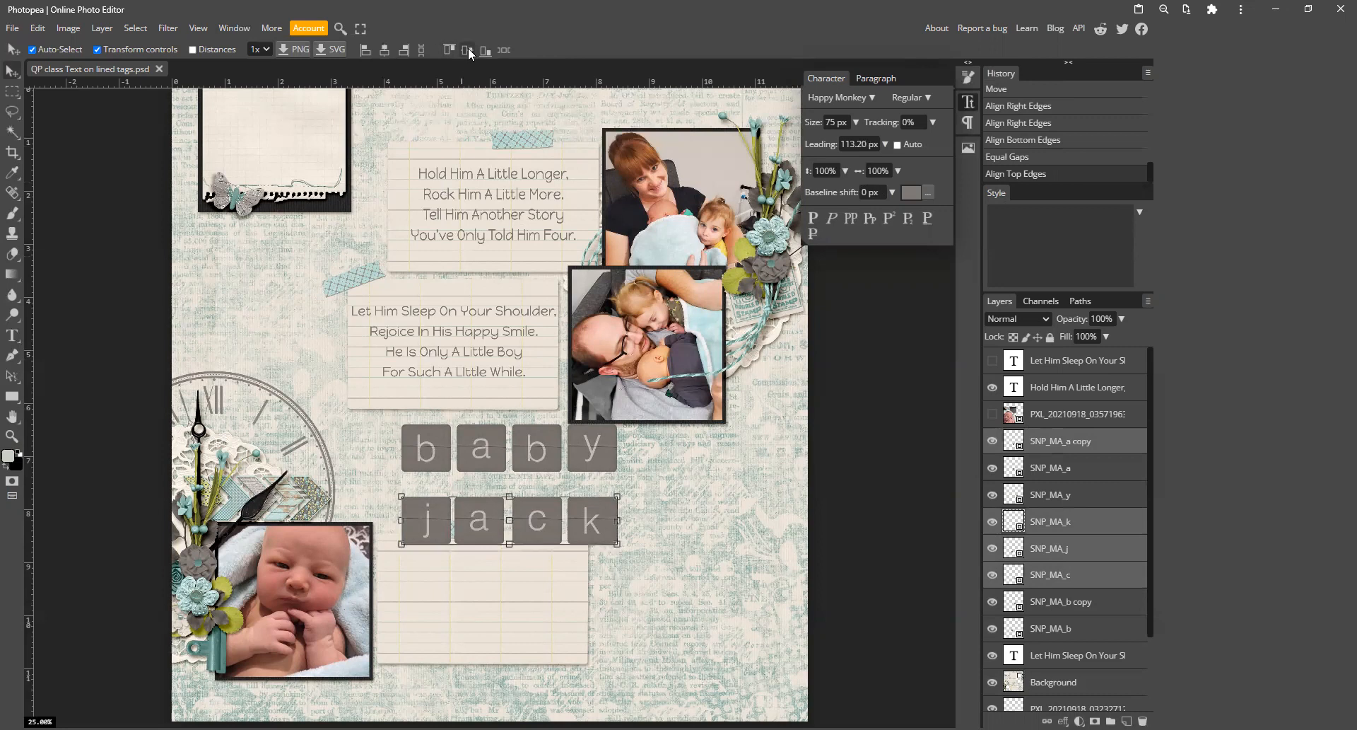
click(505, 51)
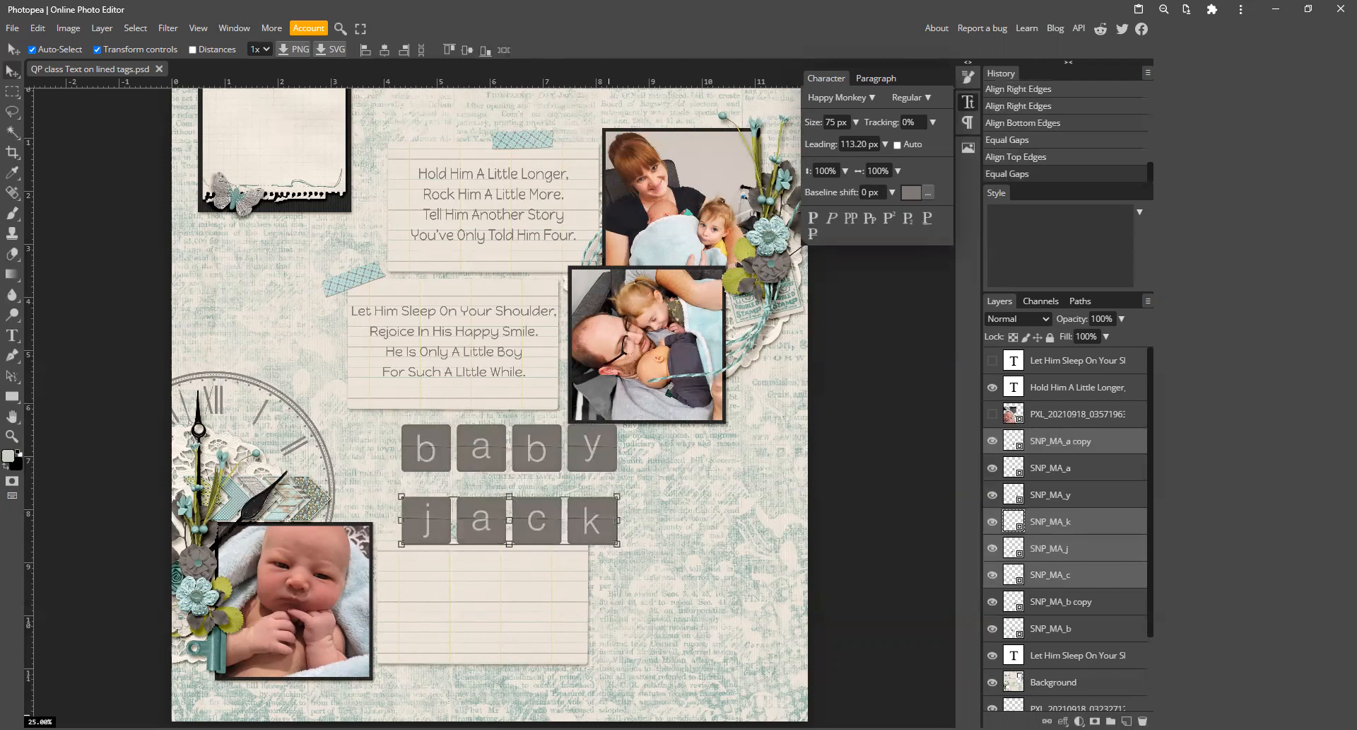
Step: Nudge the lower tile row up until its distance to the upper row roughly matches the gaps between tiles
key(Up)
key(Up)
key(Up)
key(Up)
key(Up)
key(Up)
key(Up)
key(Up)
key(Up)
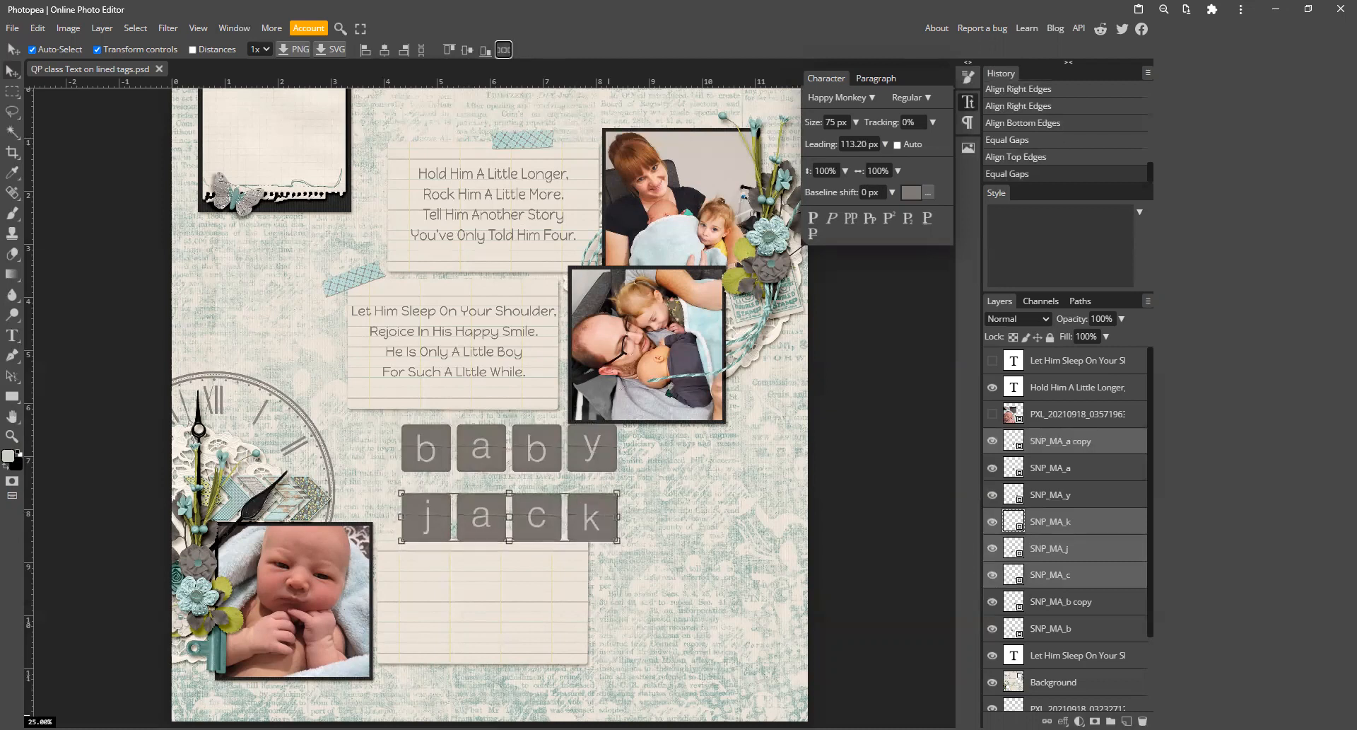
key(Up)
key(Up)
key(Up)
key(Up)
key(Up)
key(Up)
key(Up)
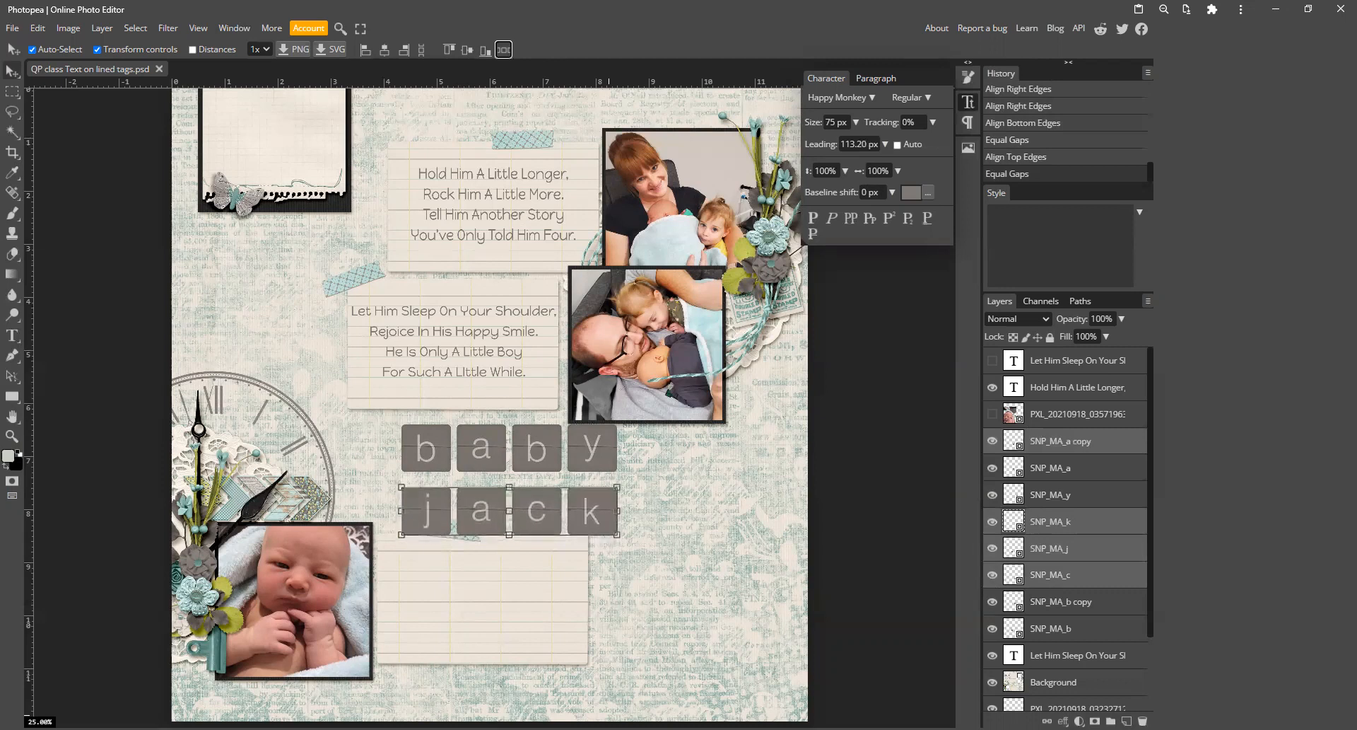
key(Up)
key(Up)
key(Up)
key(Up)
key(Up)
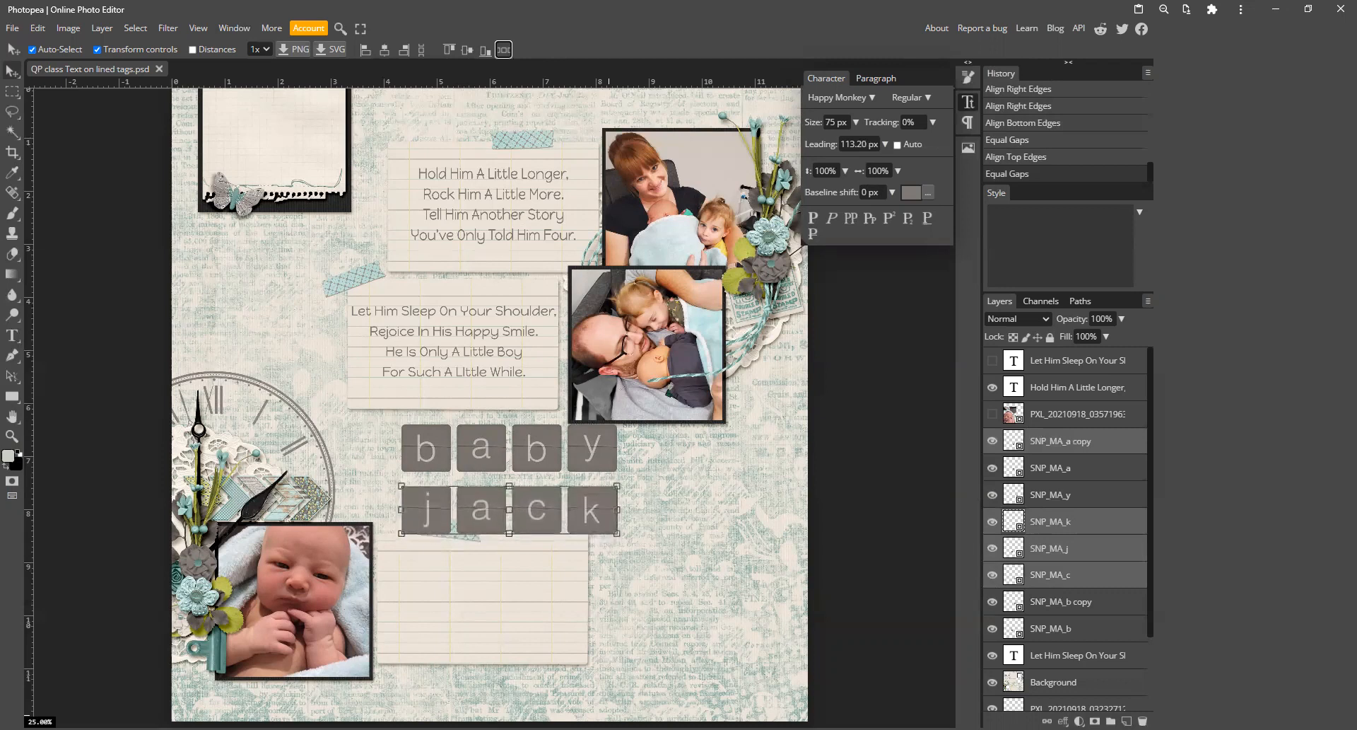
key(Up)
key(Up)
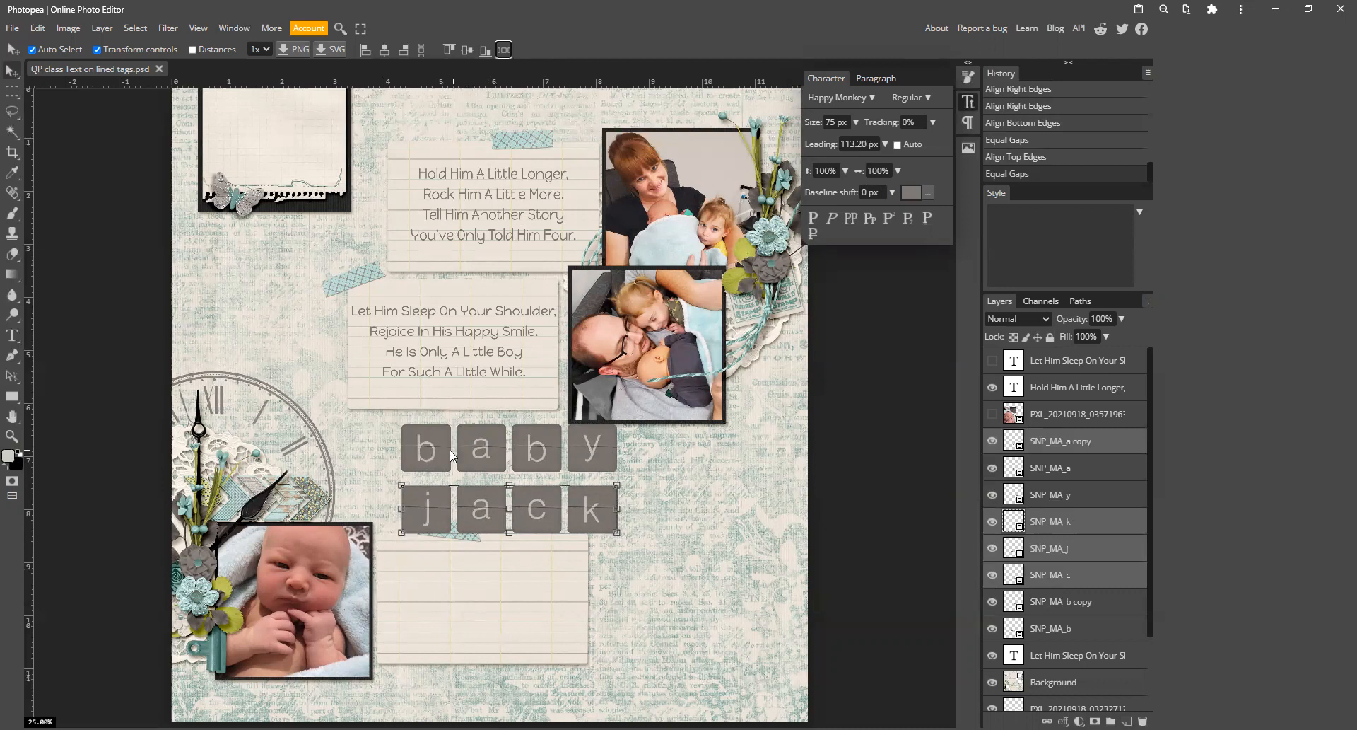
Step: Select all eight letter tiles together and move them onto the empty lined tag beside the bottom baby photo
shift+click(423, 443)
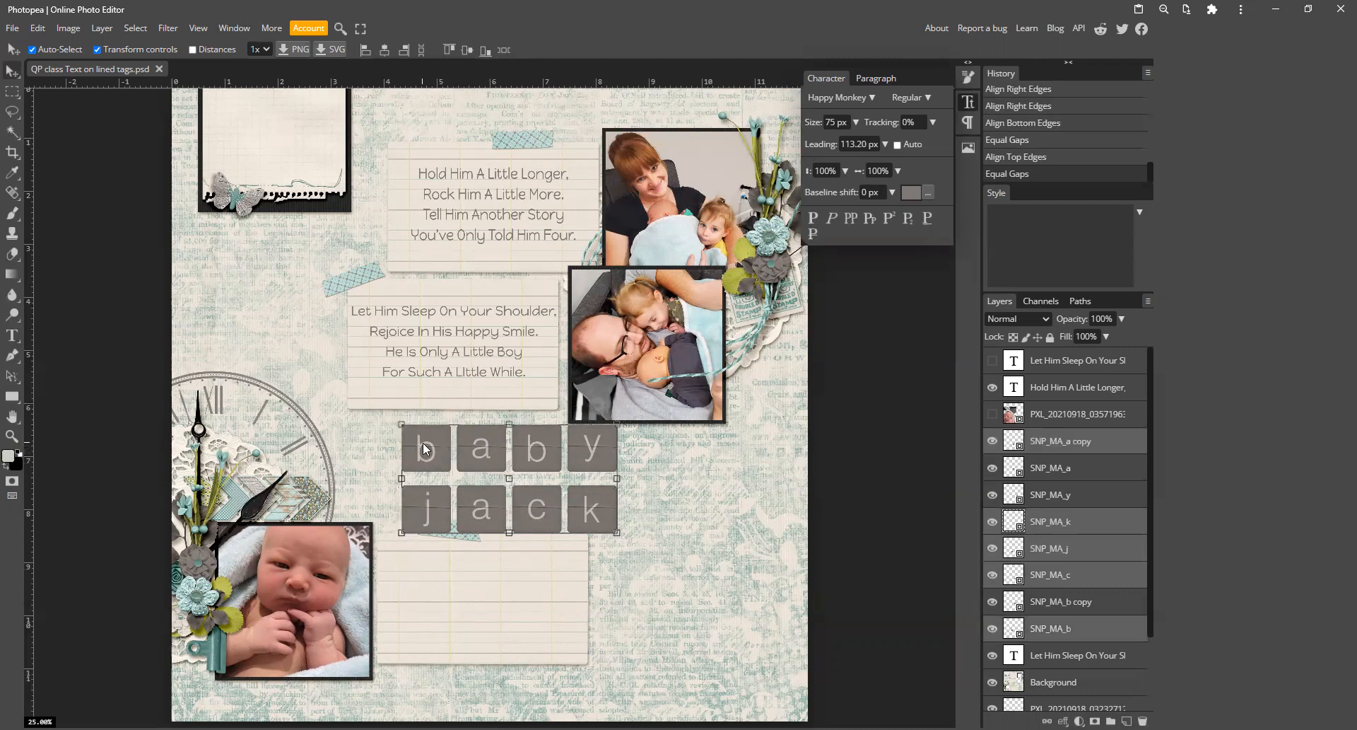
shift+click(482, 444)
shift+click(531, 455)
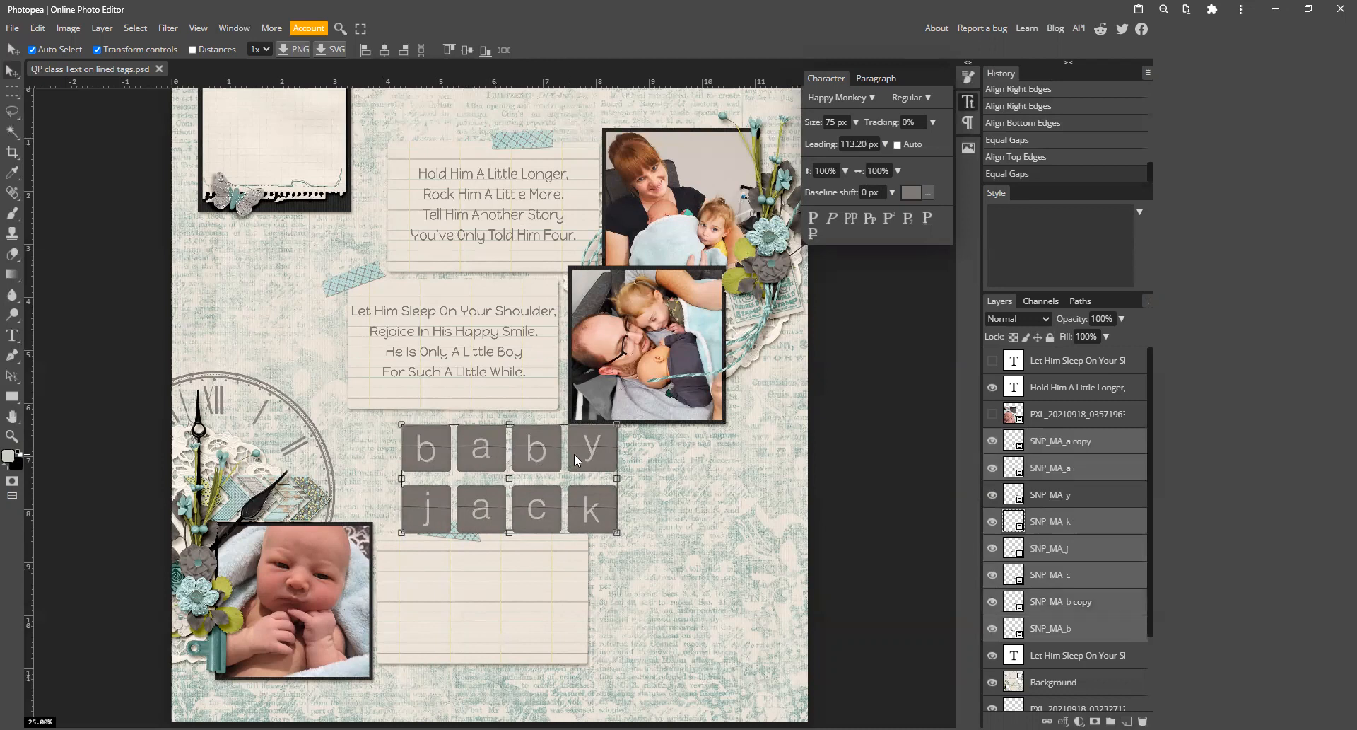
shift+click(594, 456)
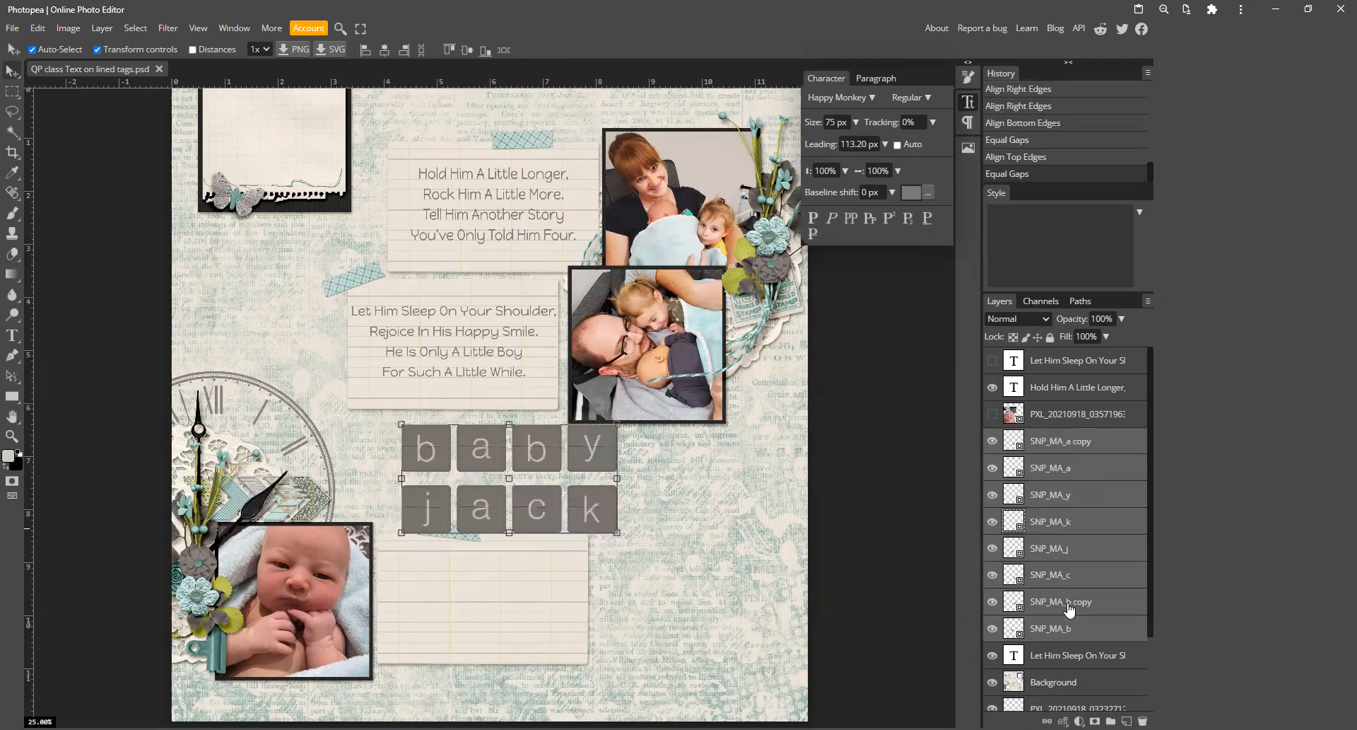
drag(591, 453, 574, 568)
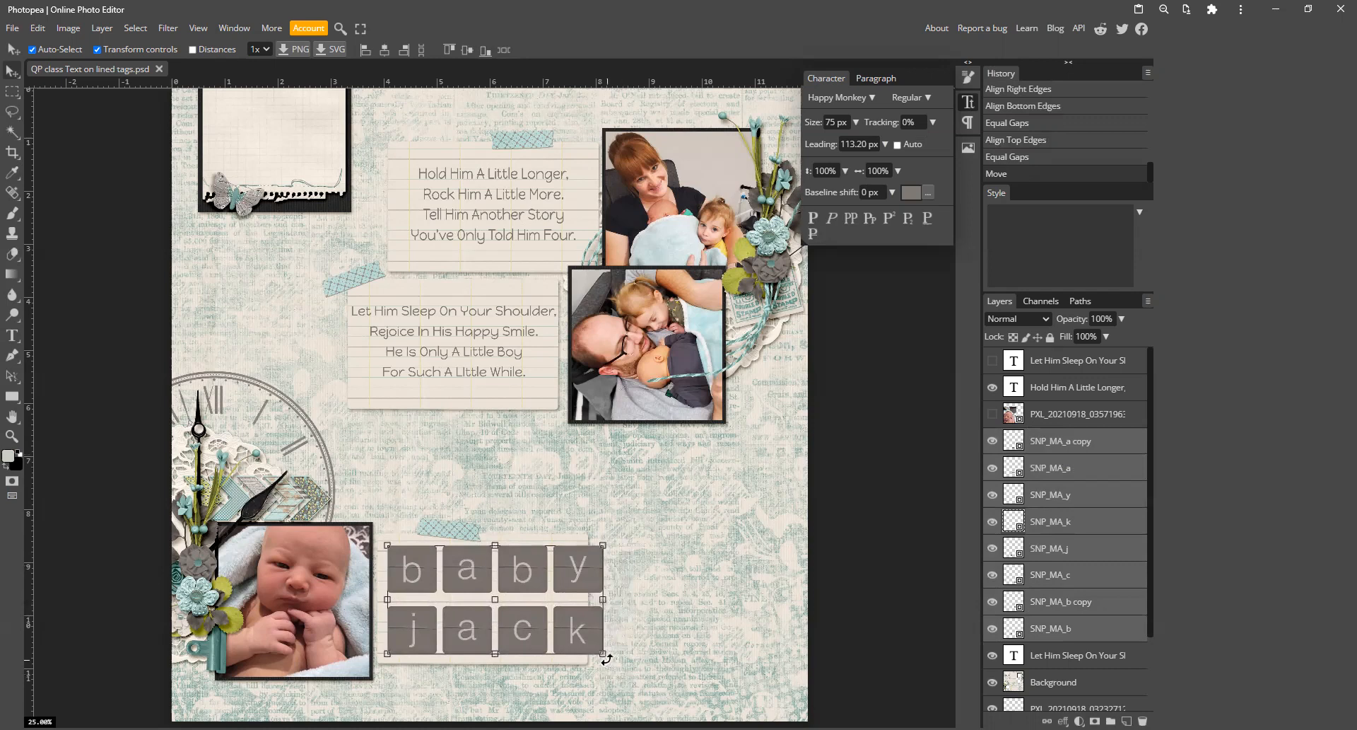
Step: Scale the eight tiles to 87.53% and nudge them down to sit within the bottom tag
drag(604, 654, 572, 631)
key(Down)
key(Down)
key(Down)
key(Down)
key(Down)
key(Down)
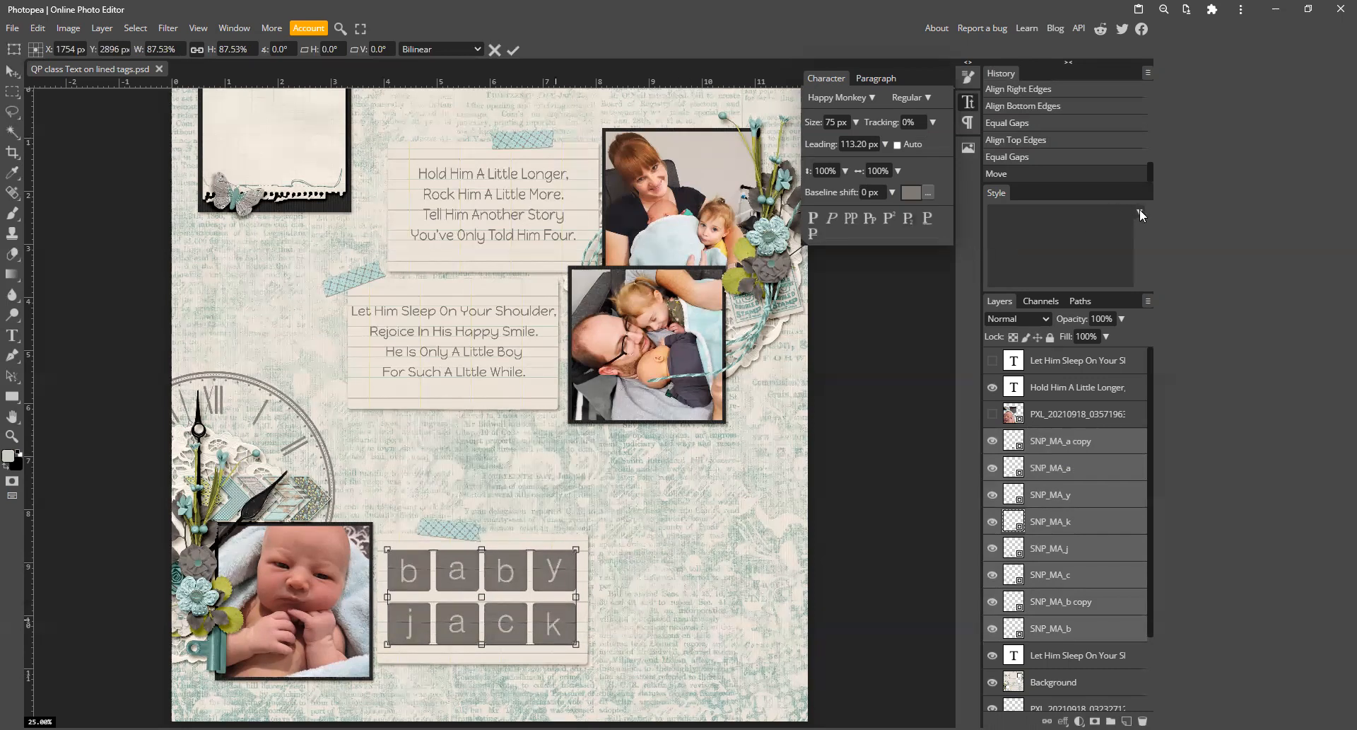
Step: Load the styles file SNP_Shadows_Styles_LEFT_RIGHT_ForPHOTOPEA and keep it for the next time the editor is used
click(992, 361)
click(1139, 214)
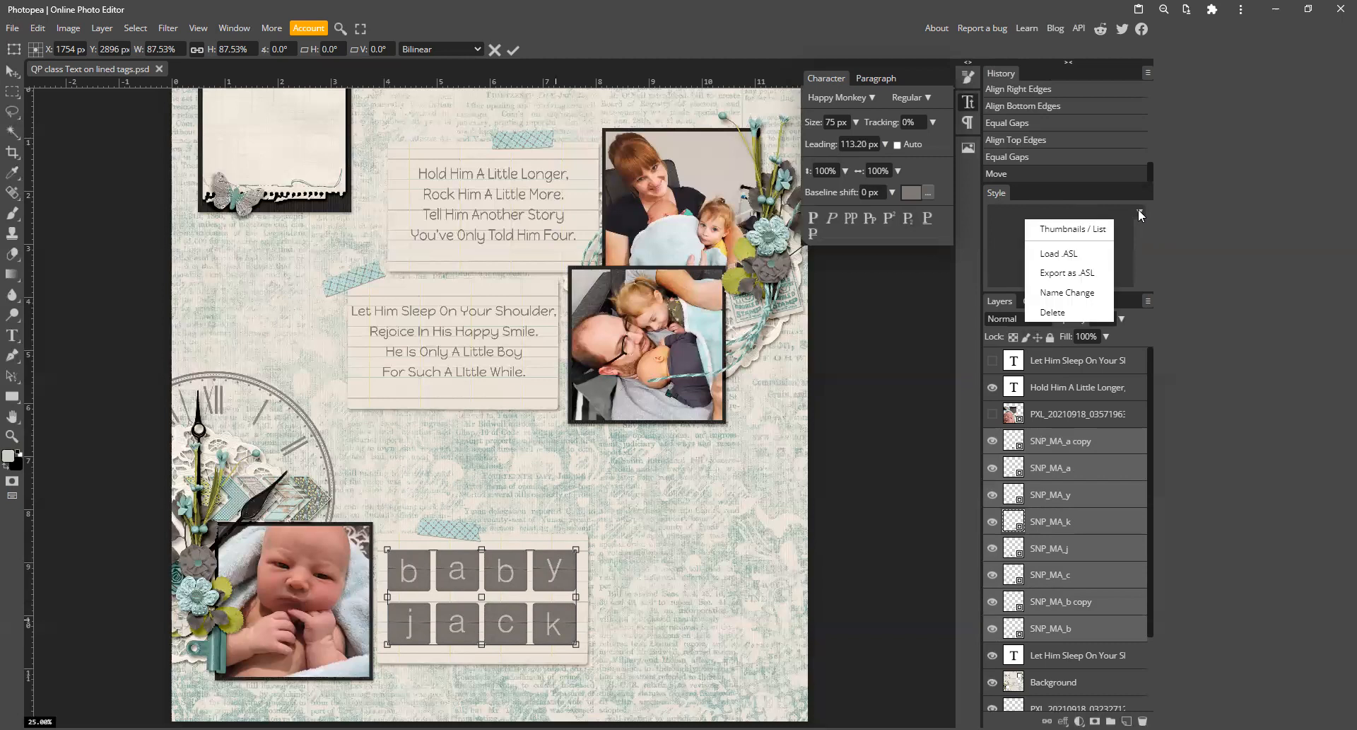
click(1053, 254)
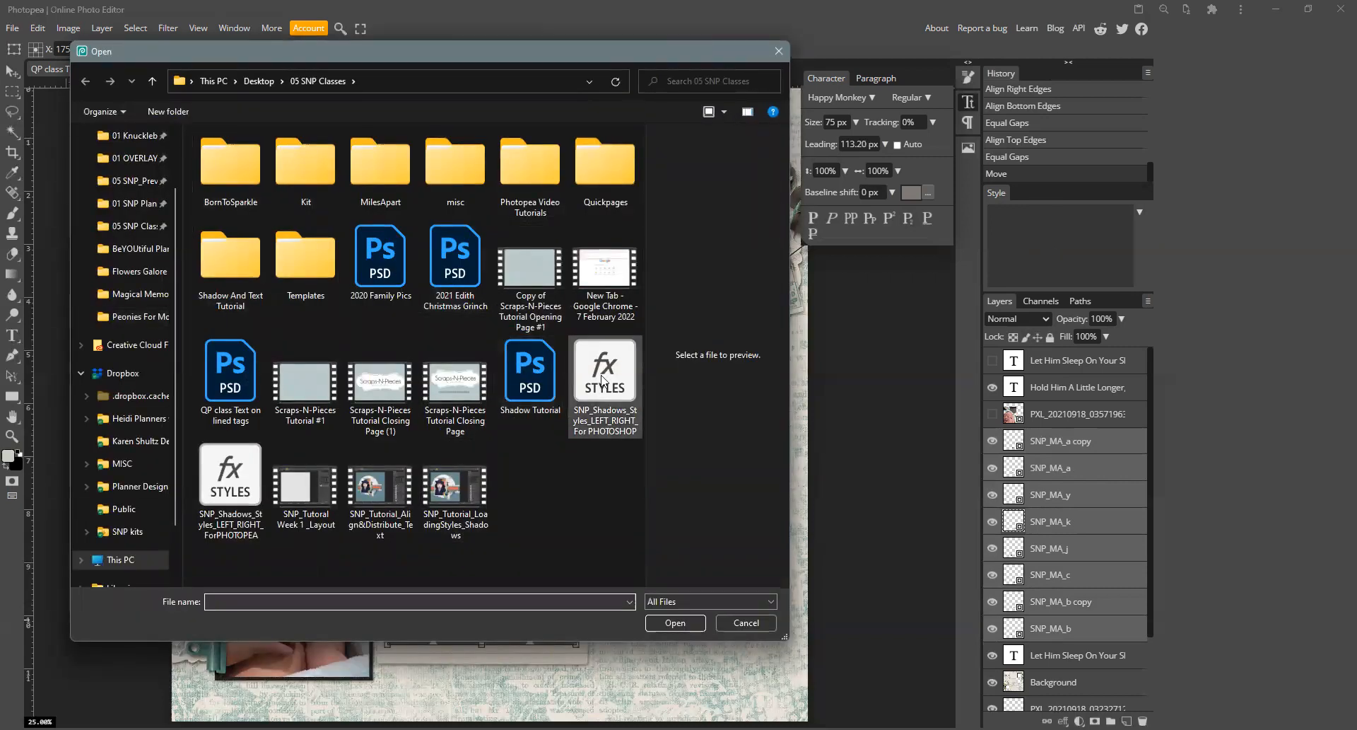
click(605, 380)
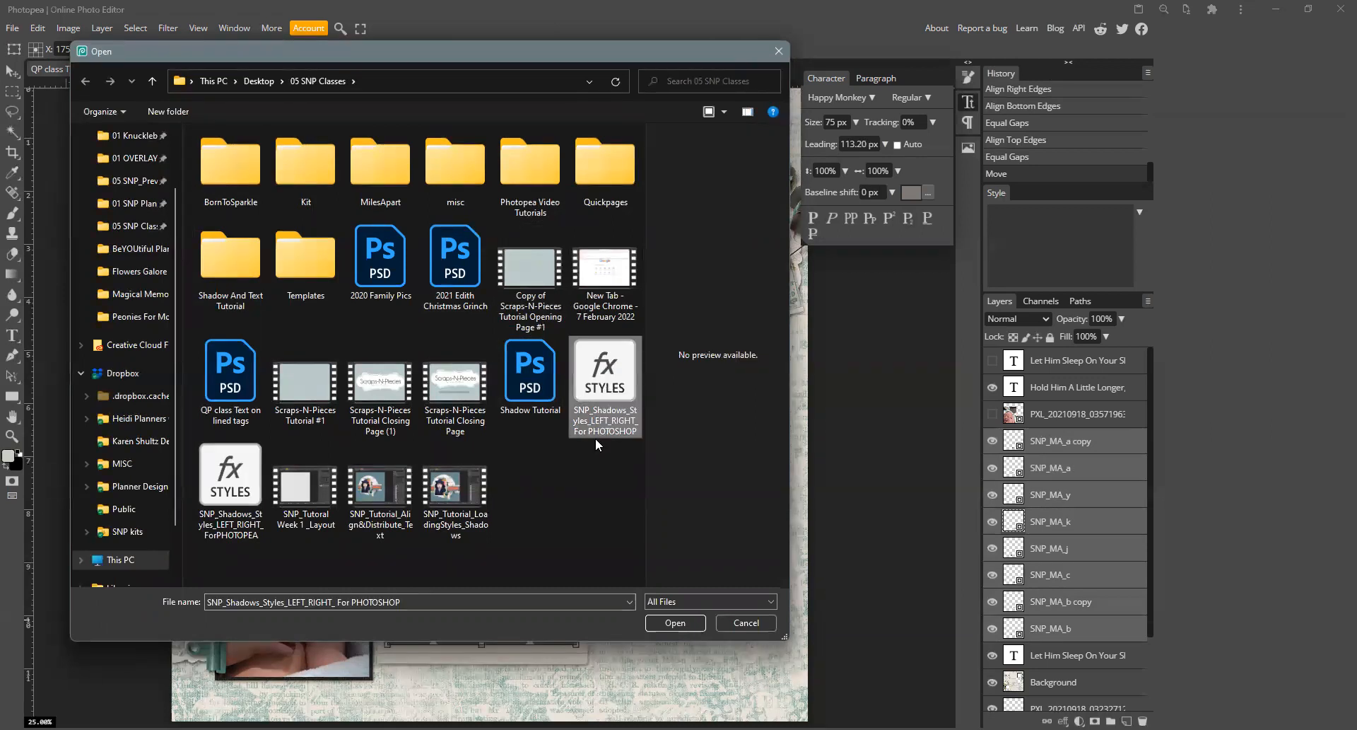
click(238, 476)
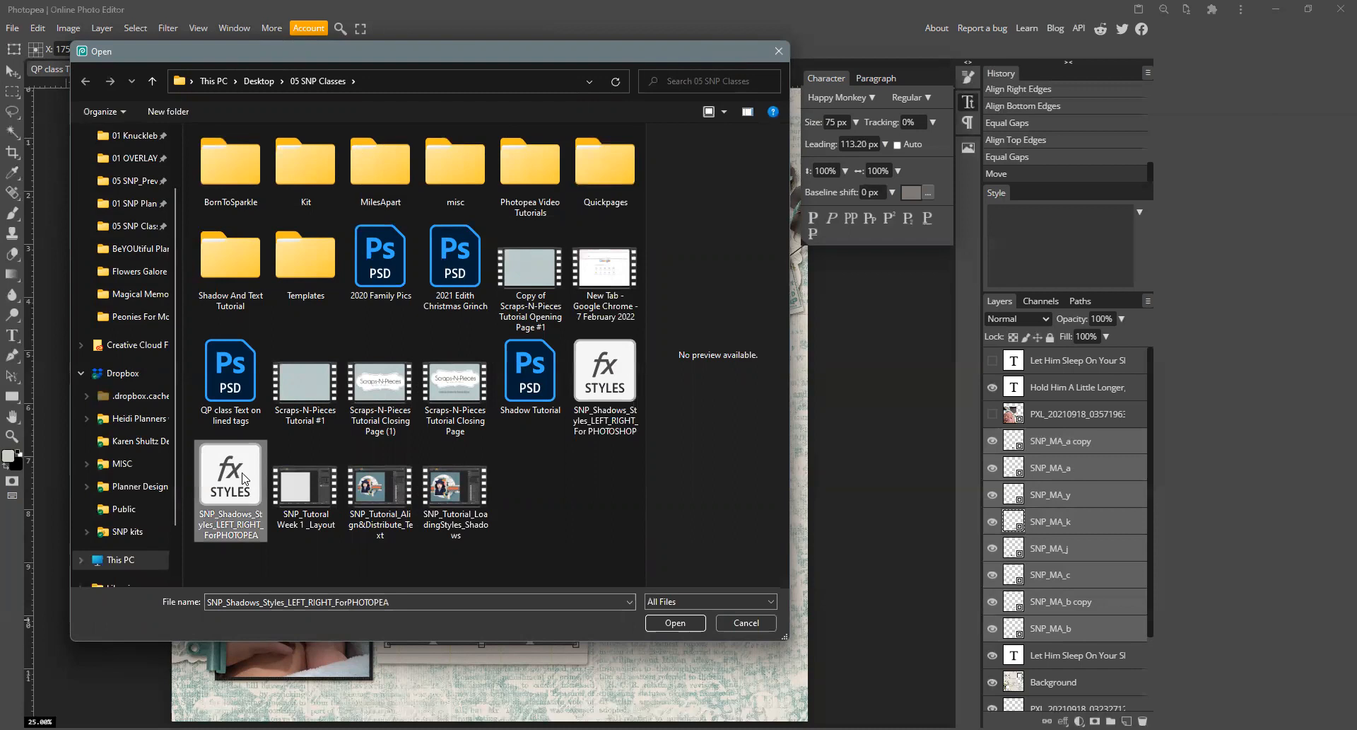
click(657, 625)
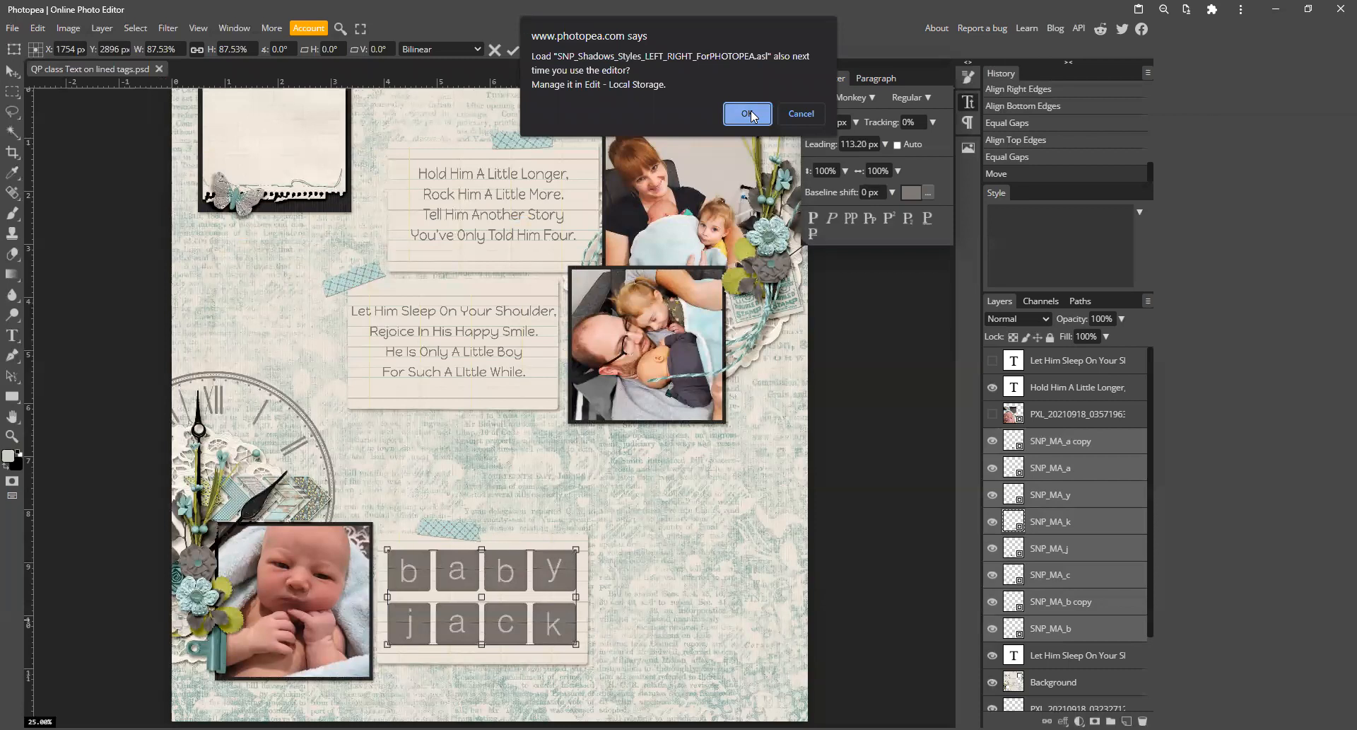
click(751, 114)
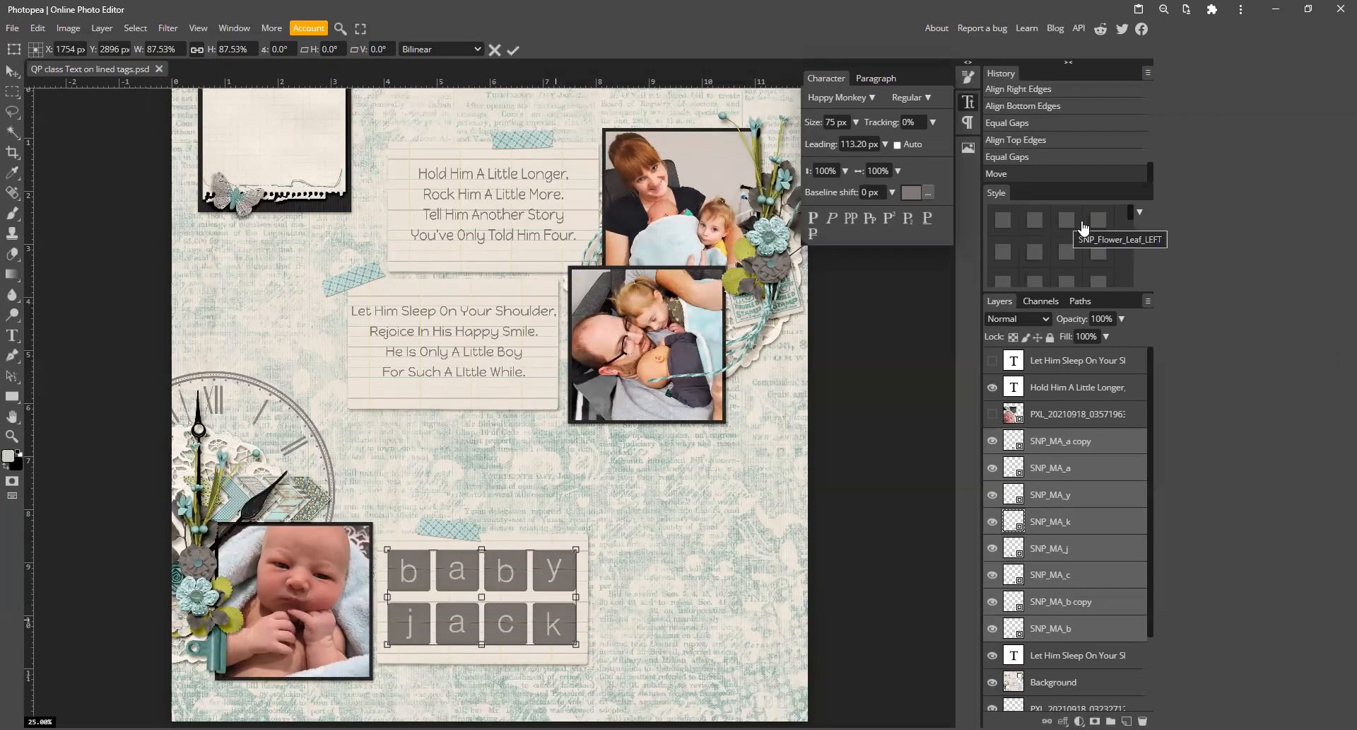
Step: Apply the second loaded shadow style to the selected tiles, and again to the first b tile on its own
click(1035, 223)
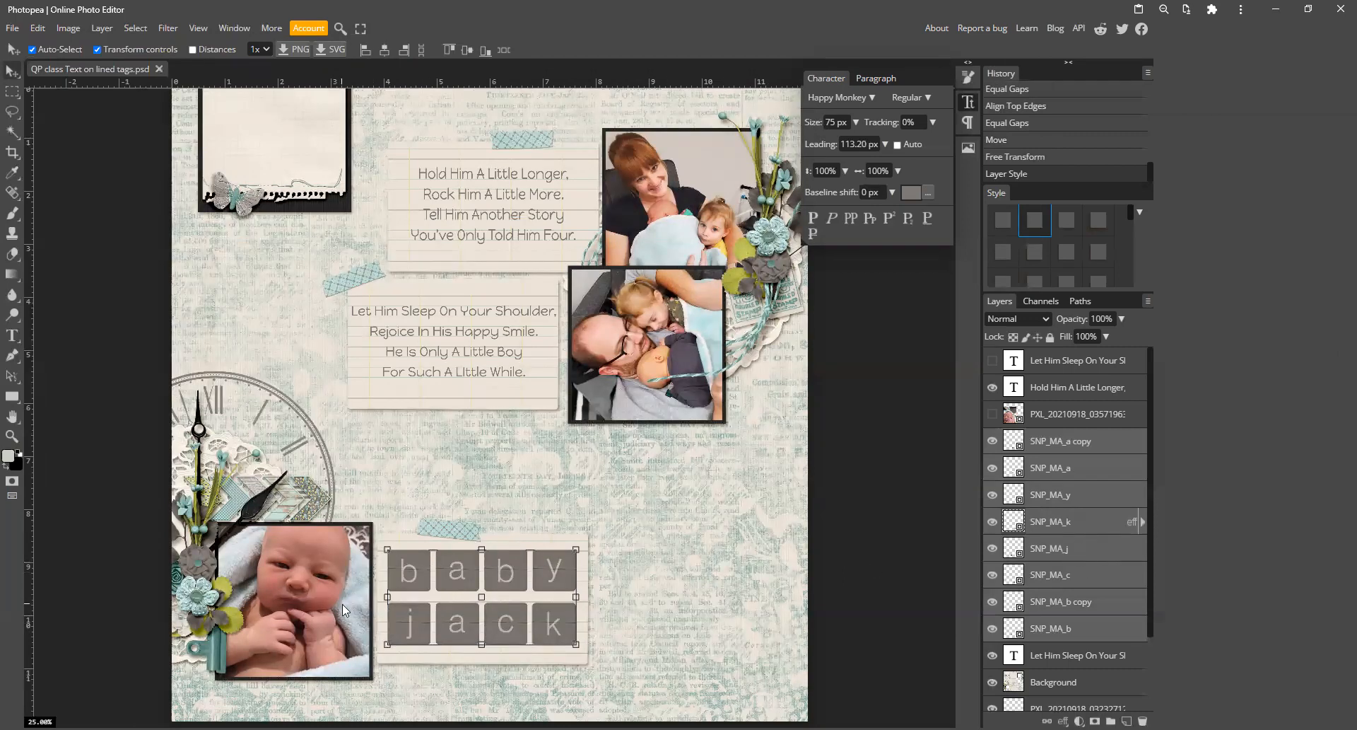
click(681, 576)
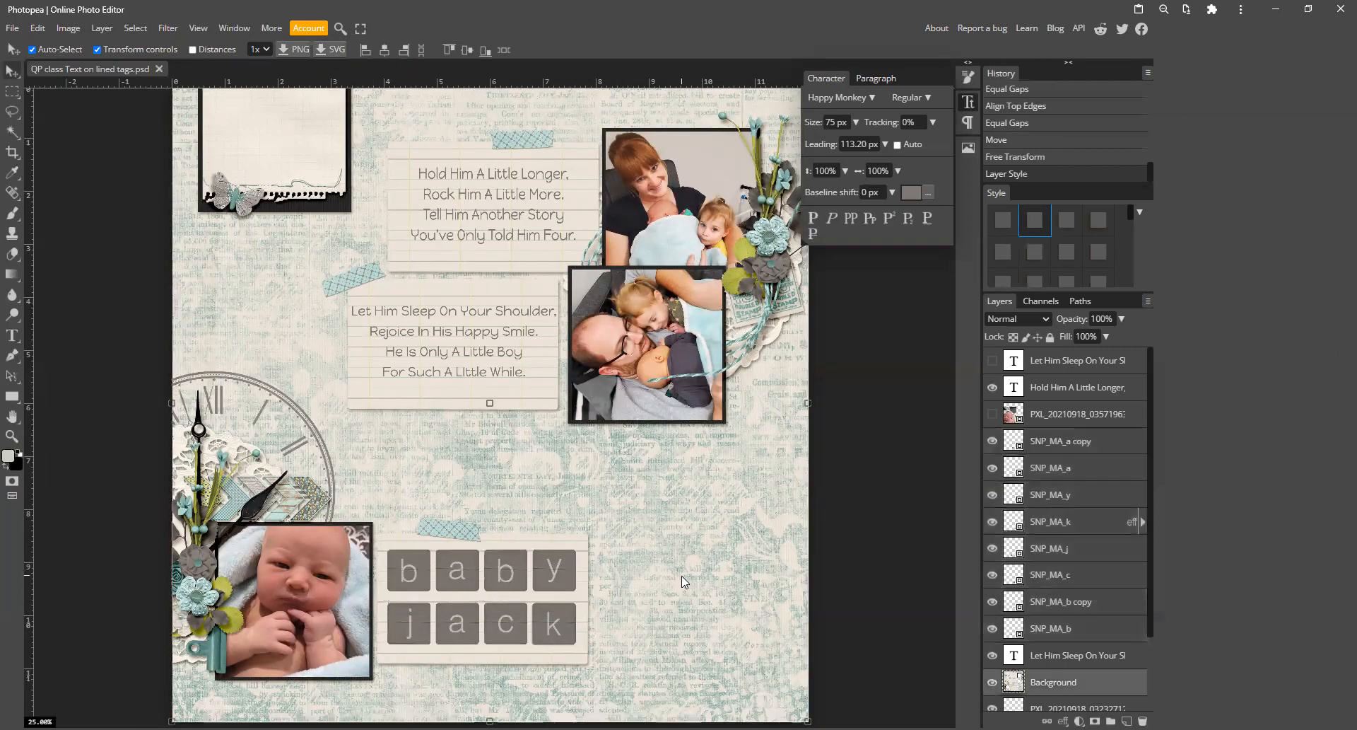
click(409, 563)
click(1037, 225)
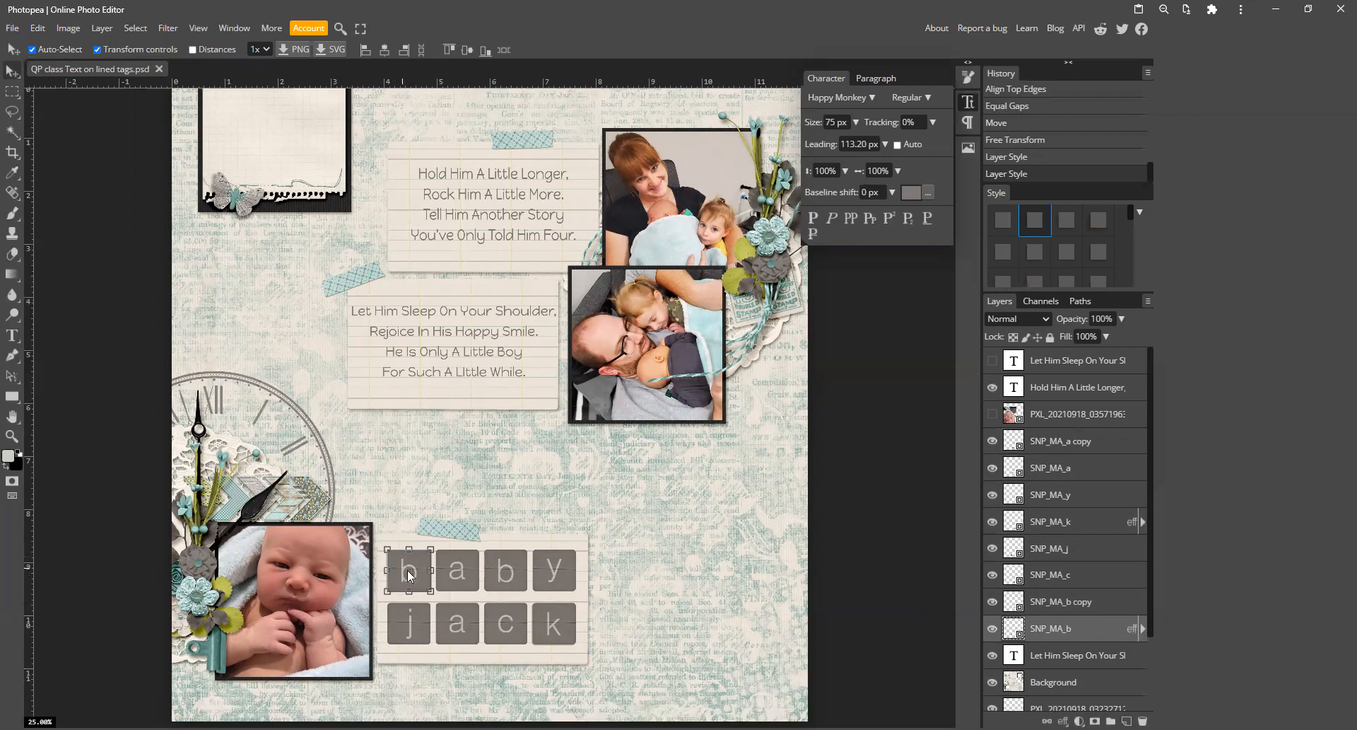
Step: Expand the effects on the first b tile's layer and copy its drop shadow layer style
click(1143, 632)
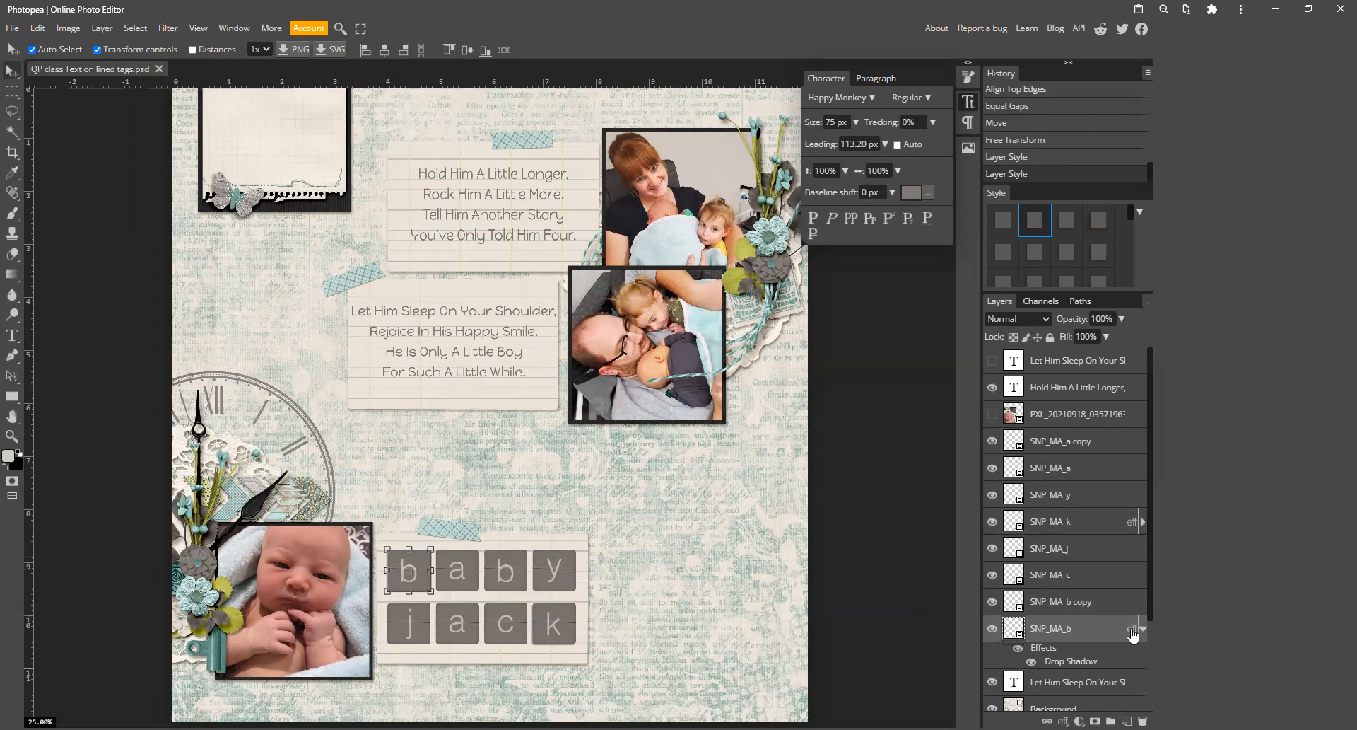
click(1133, 632)
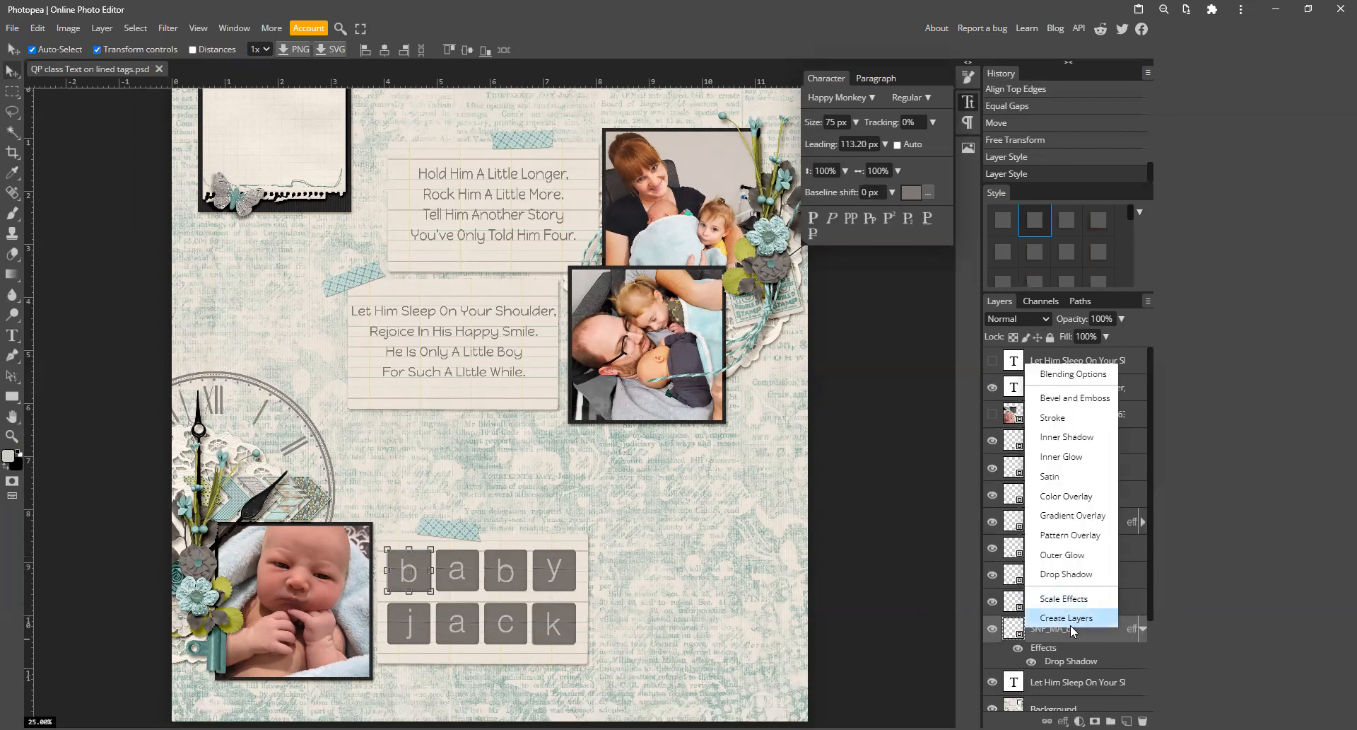
click(1192, 599)
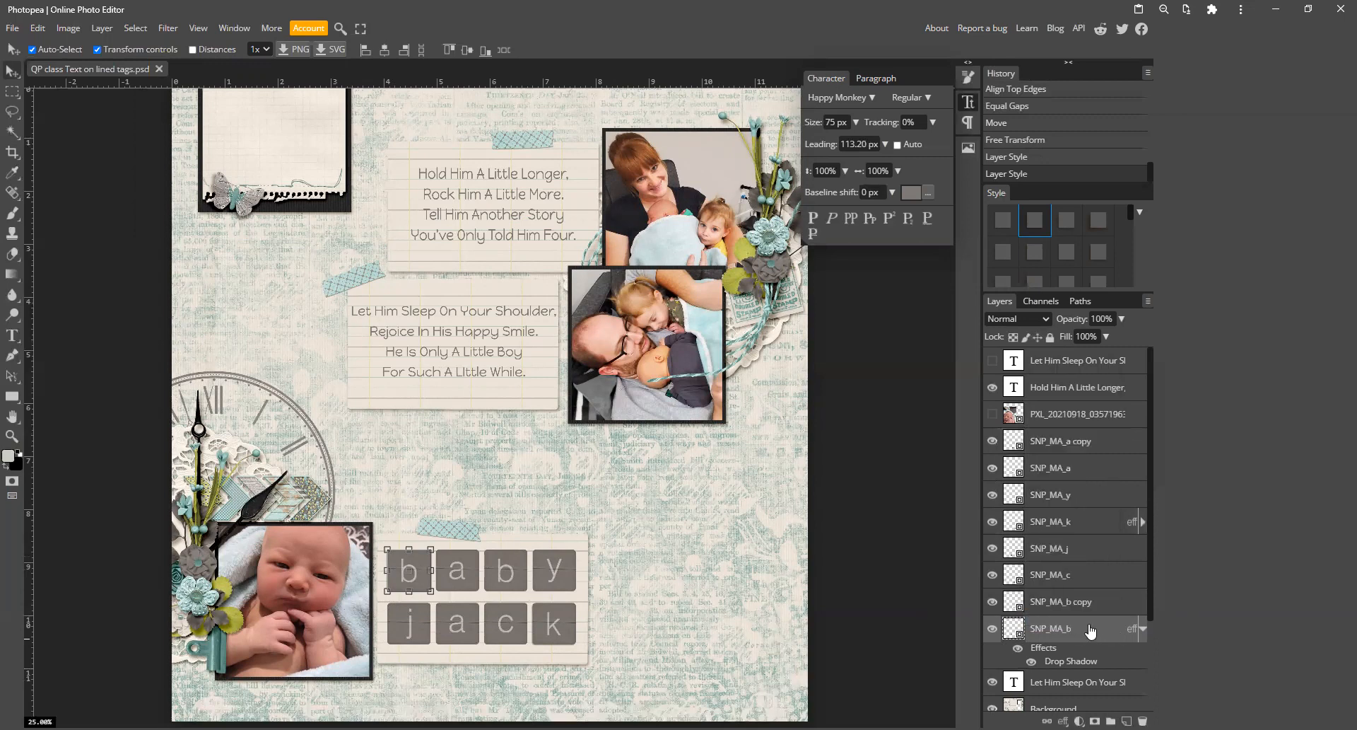
right_click(1091, 629)
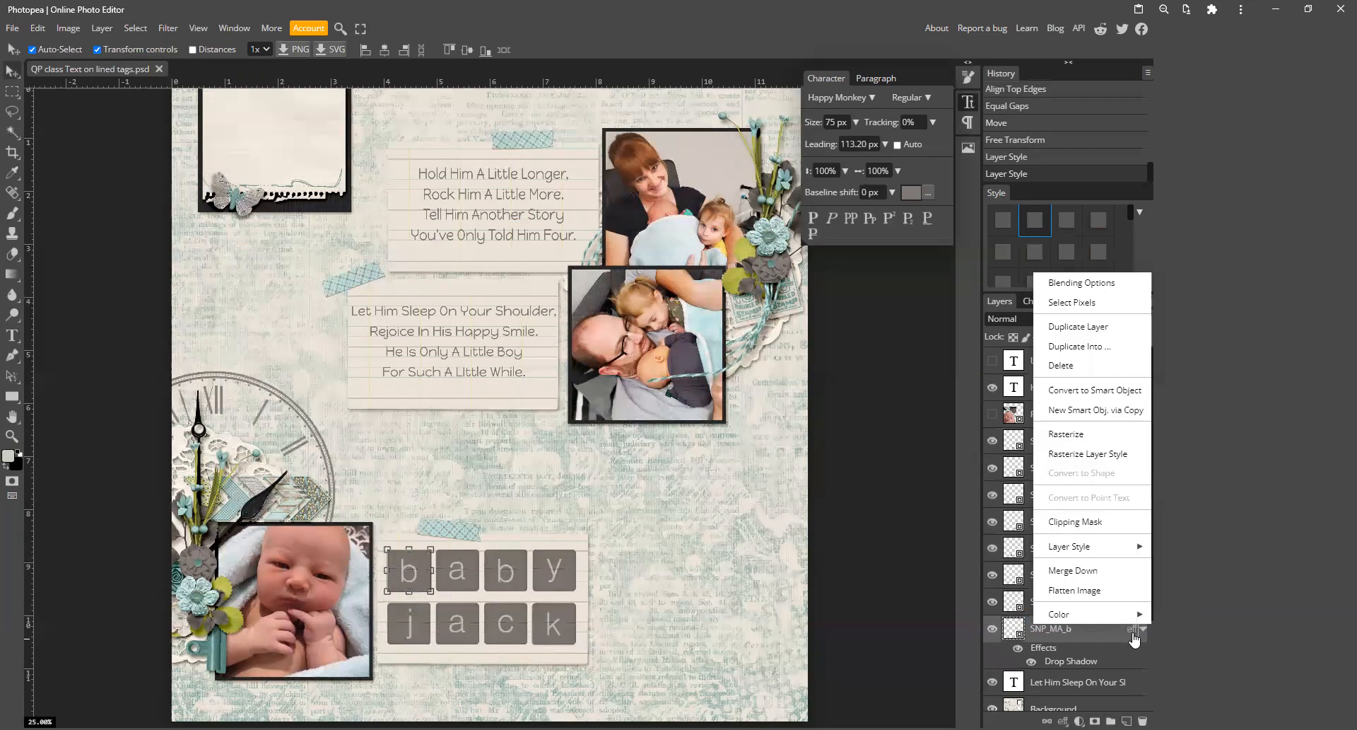
click(1091, 639)
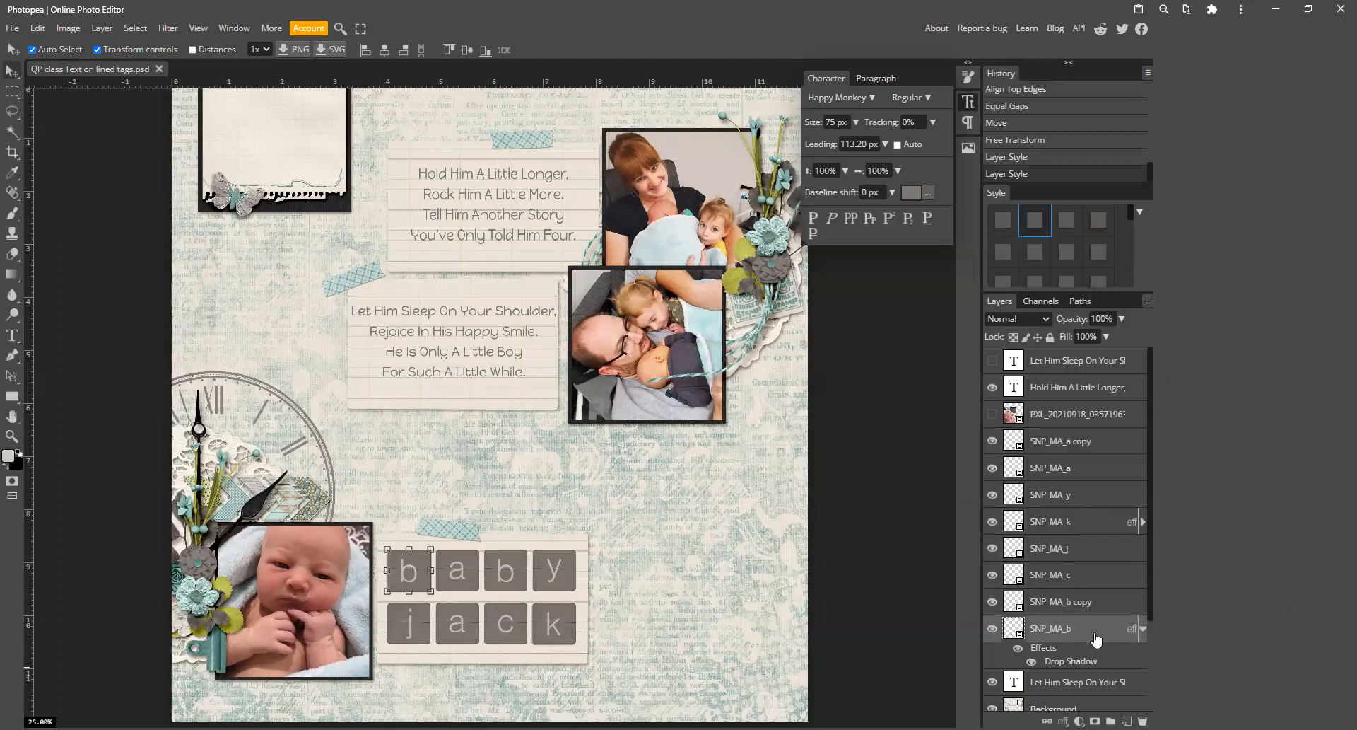
right_click(1097, 632)
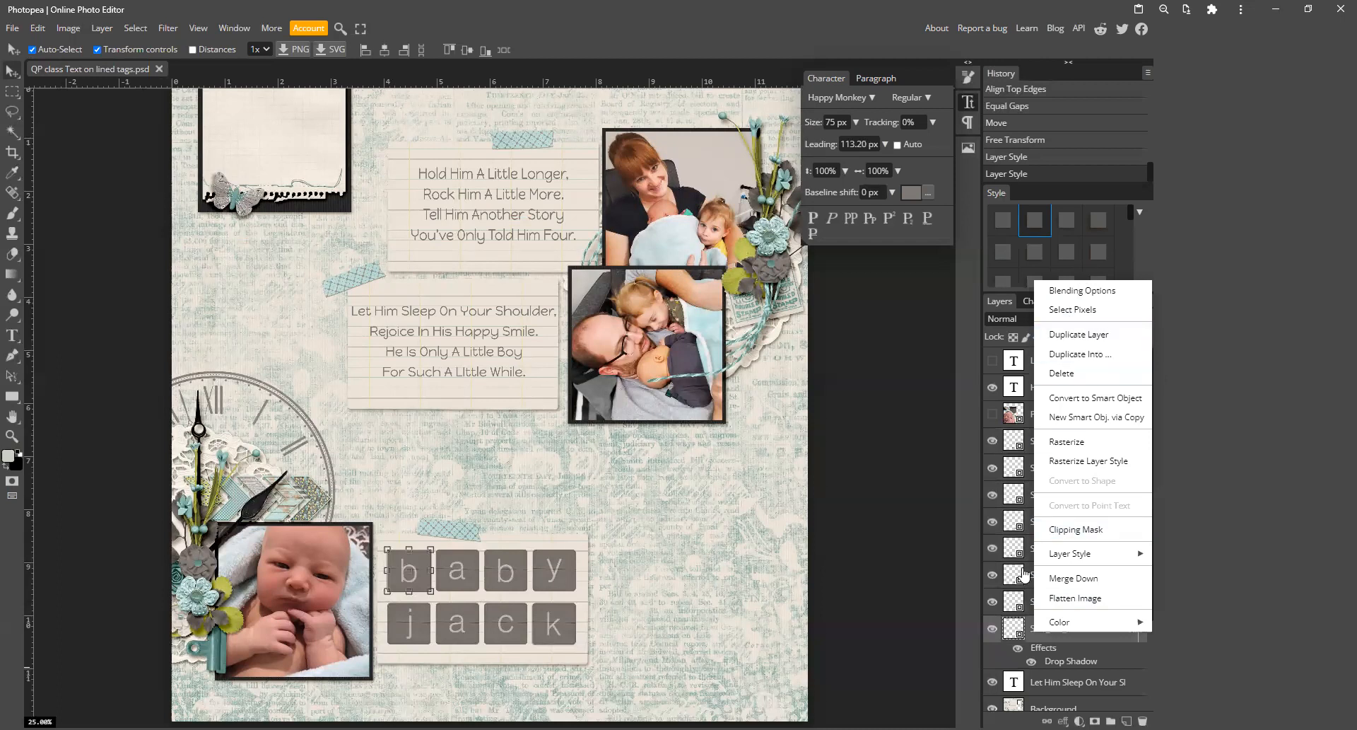
mouse_move(1068, 554)
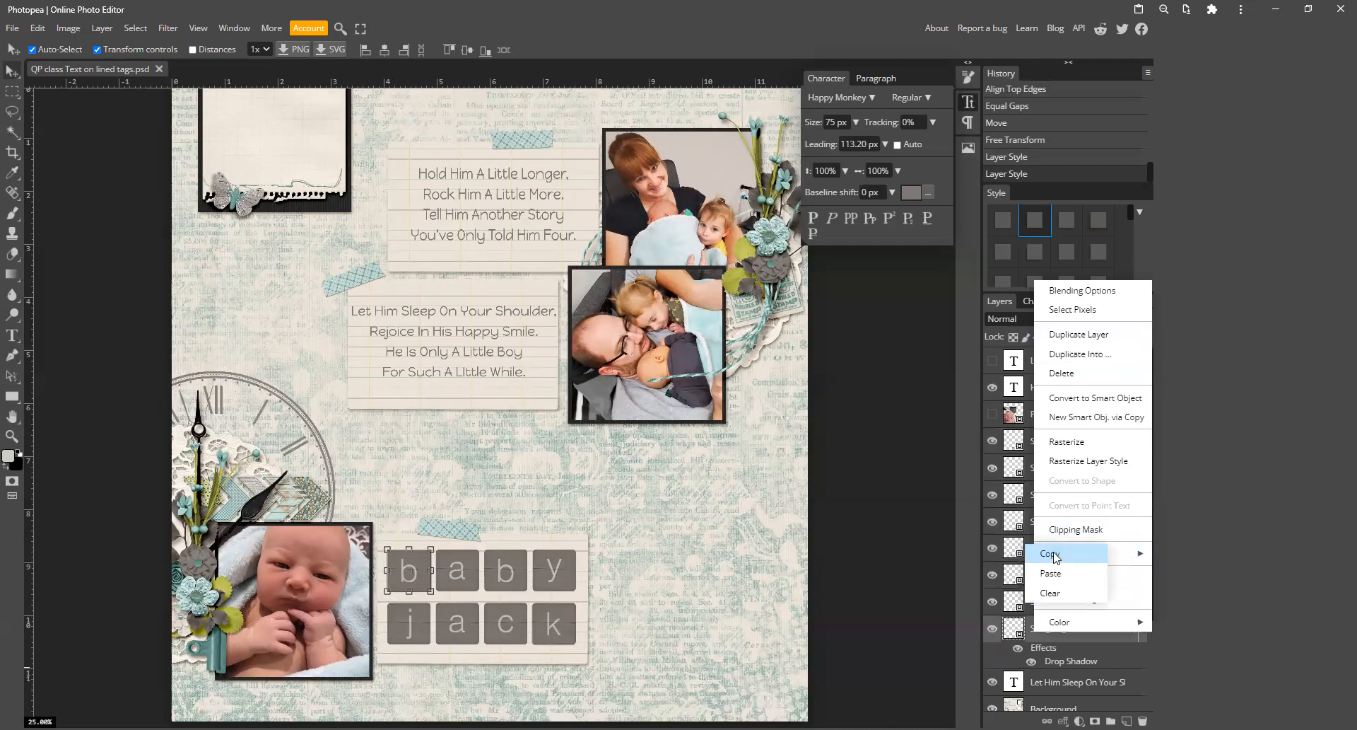
click(1057, 557)
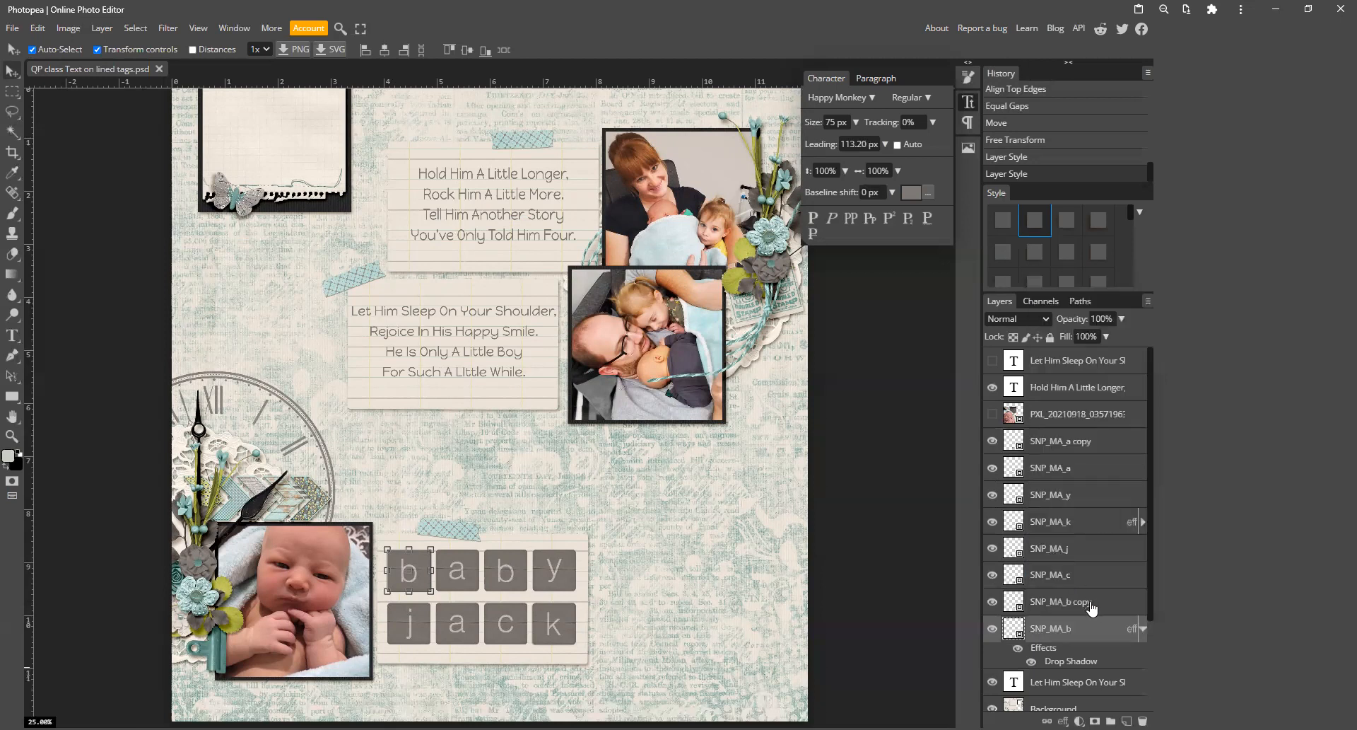
Step: Paste the copied layer style onto all eight letter tile layers at once, then deselect the tiles
click(1061, 450)
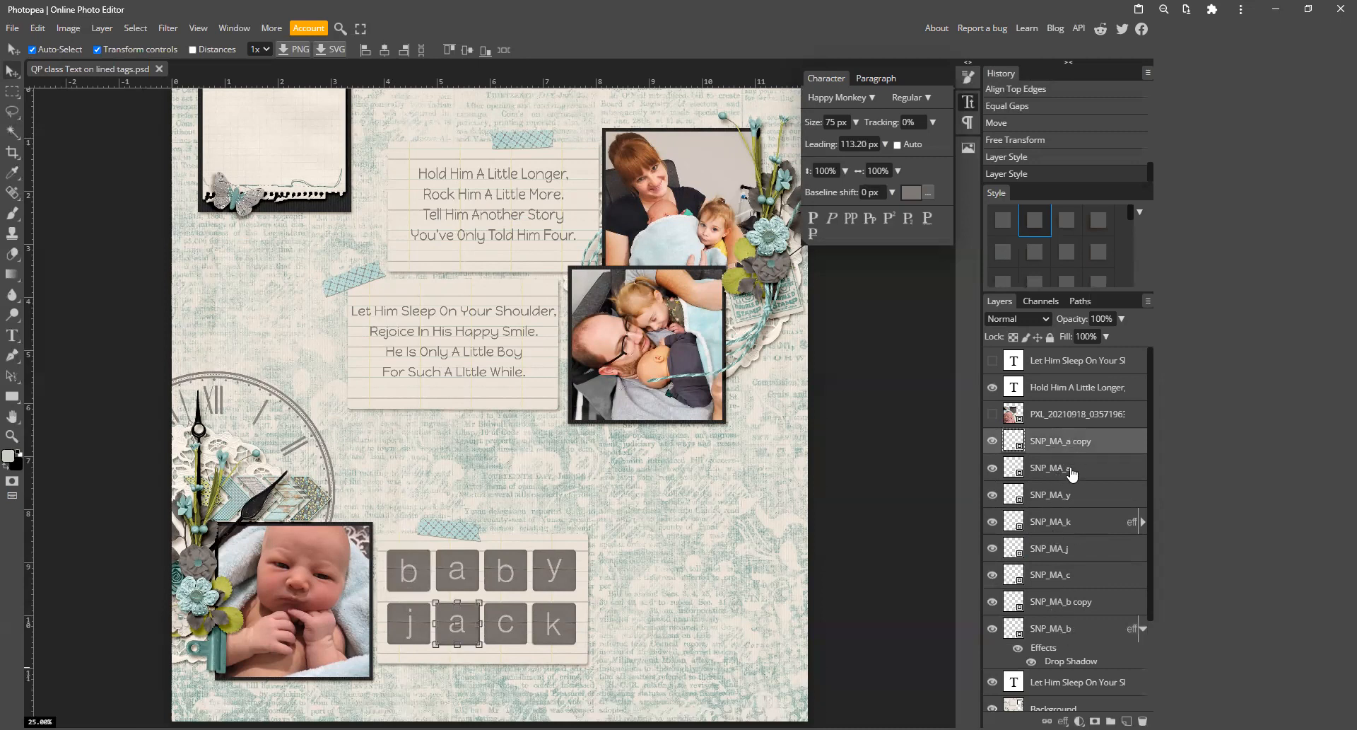
ctrl+click(1072, 472)
ctrl+click(1072, 499)
ctrl+click(1069, 536)
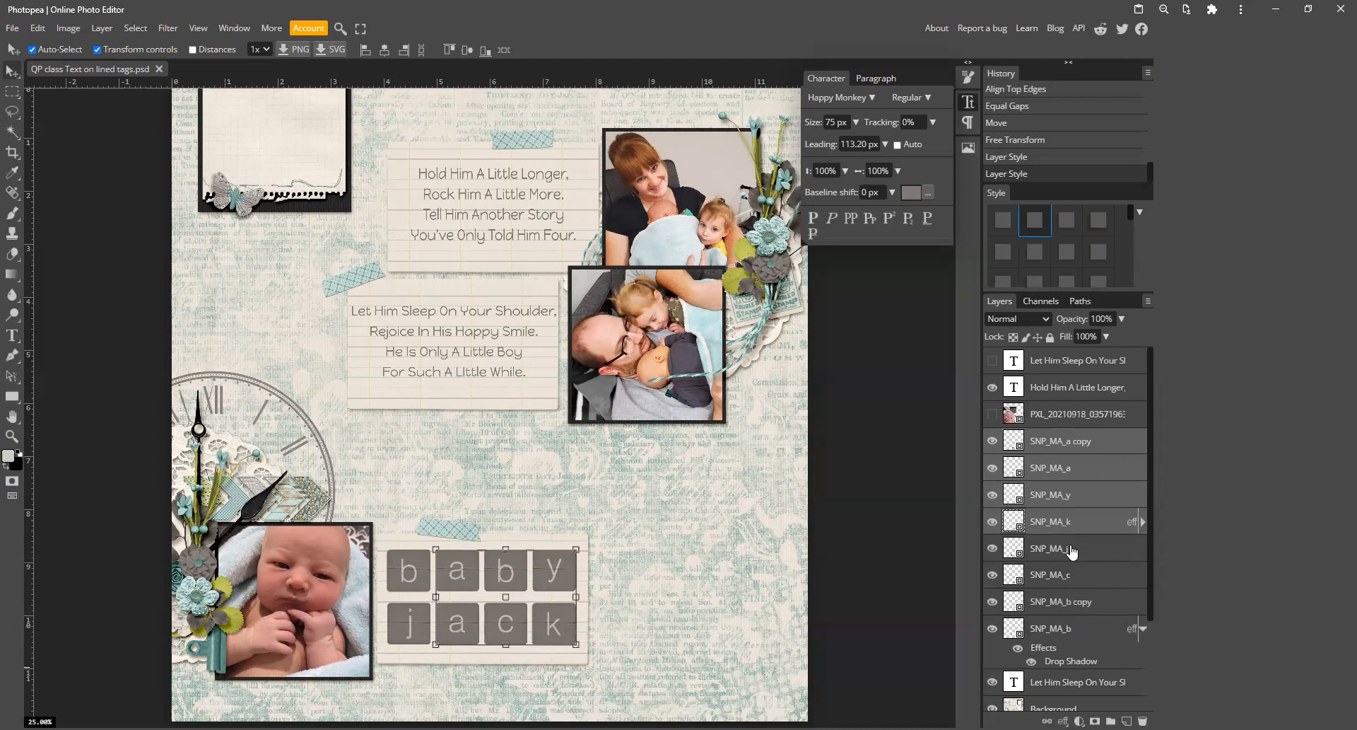
ctrl+click(1070, 550)
ctrl+click(1073, 575)
ctrl+click(1082, 607)
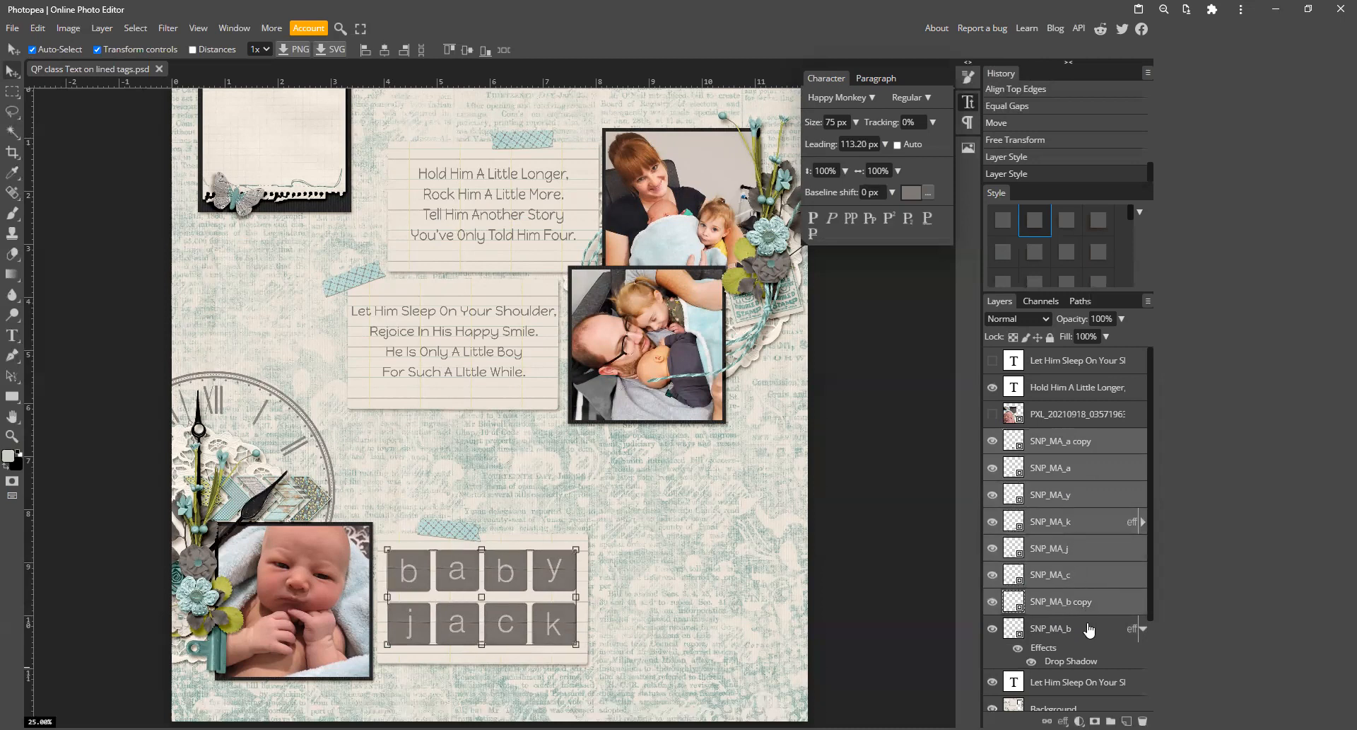
ctrl+click(1089, 628)
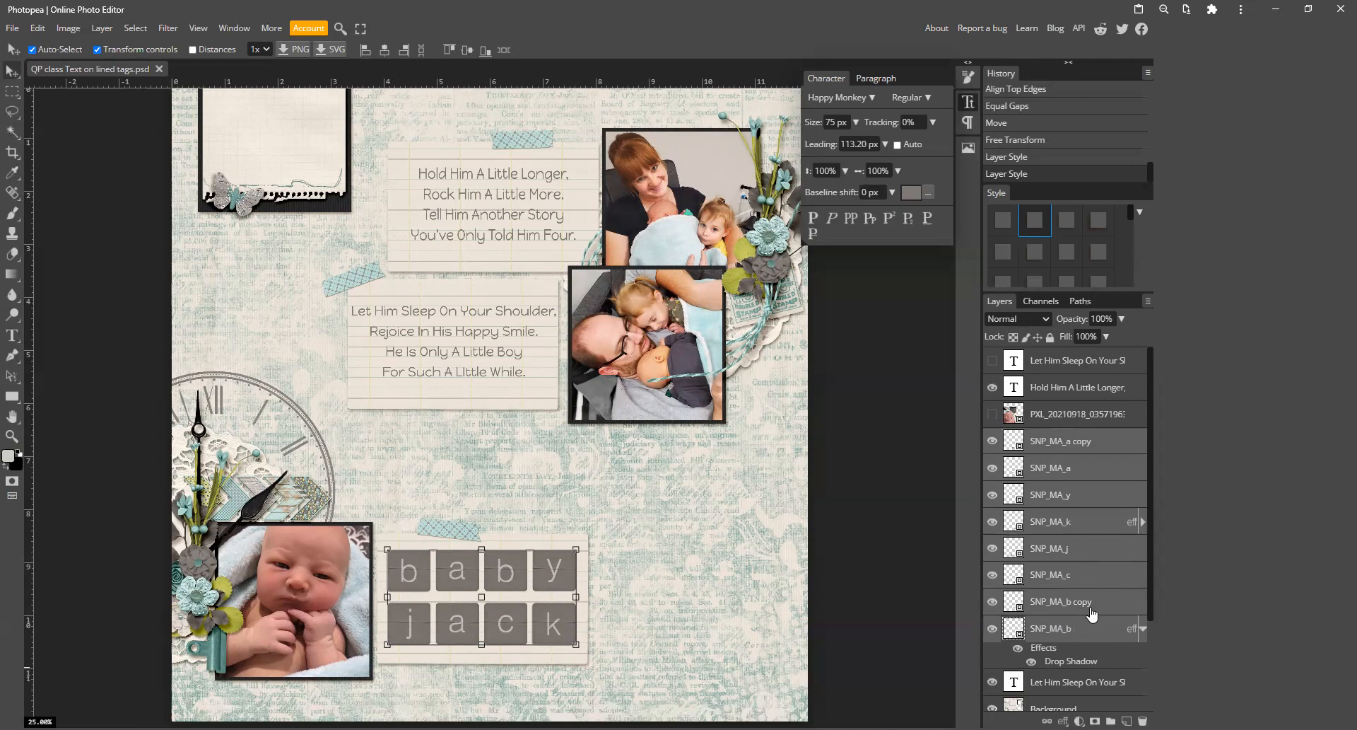
right_click(1095, 629)
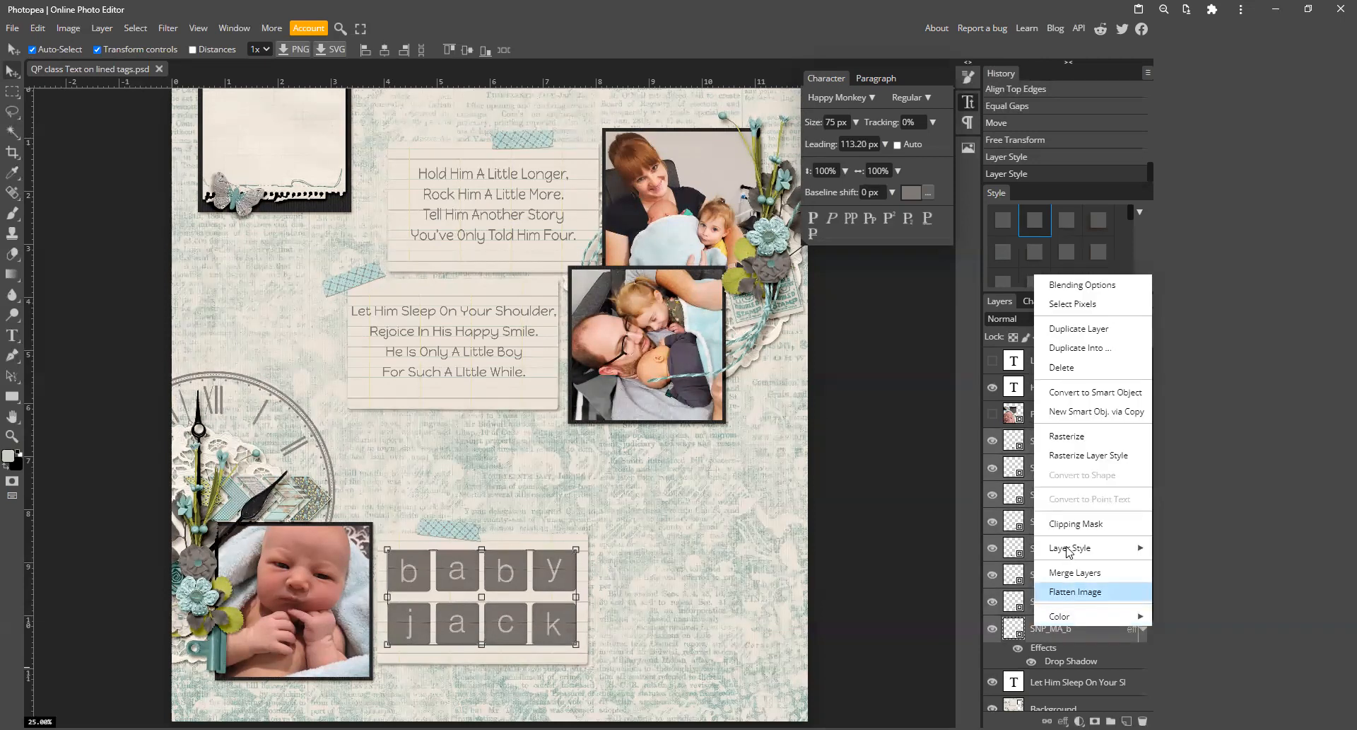
mouse_move(1070, 549)
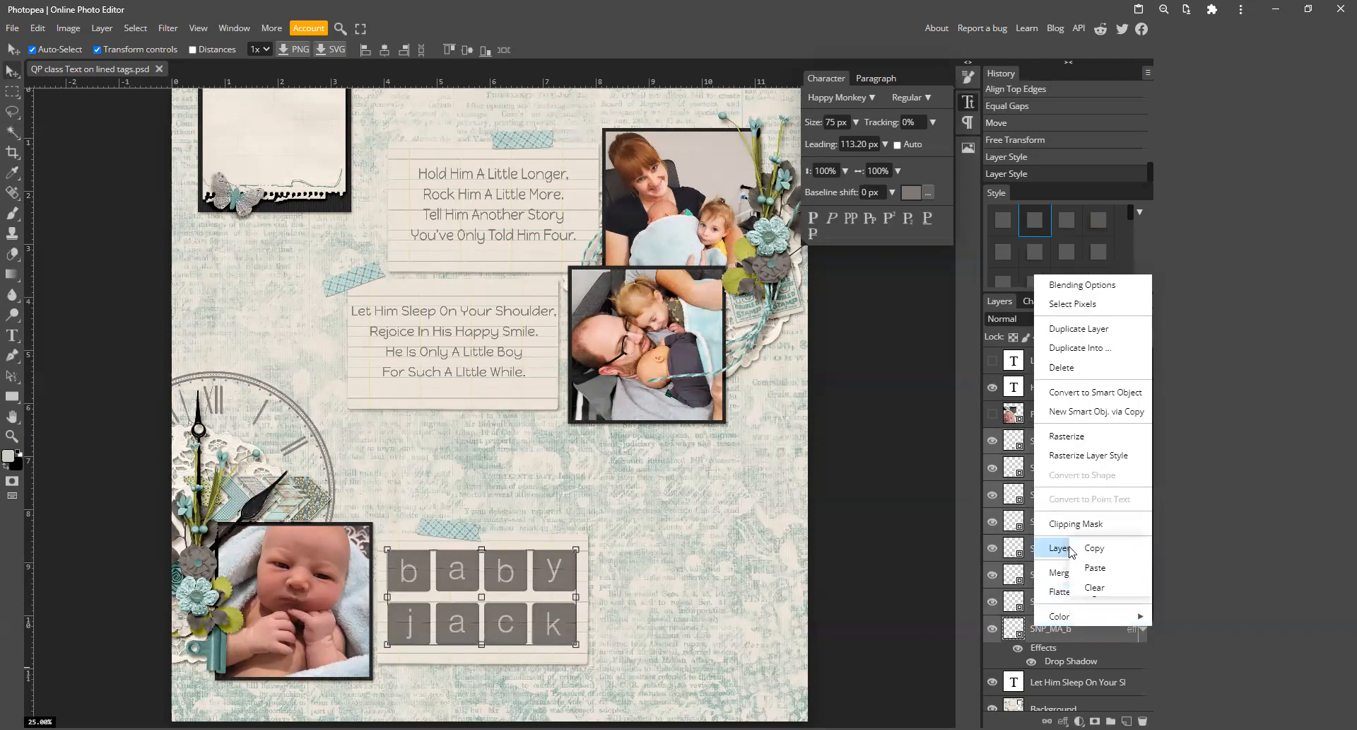
click(1098, 570)
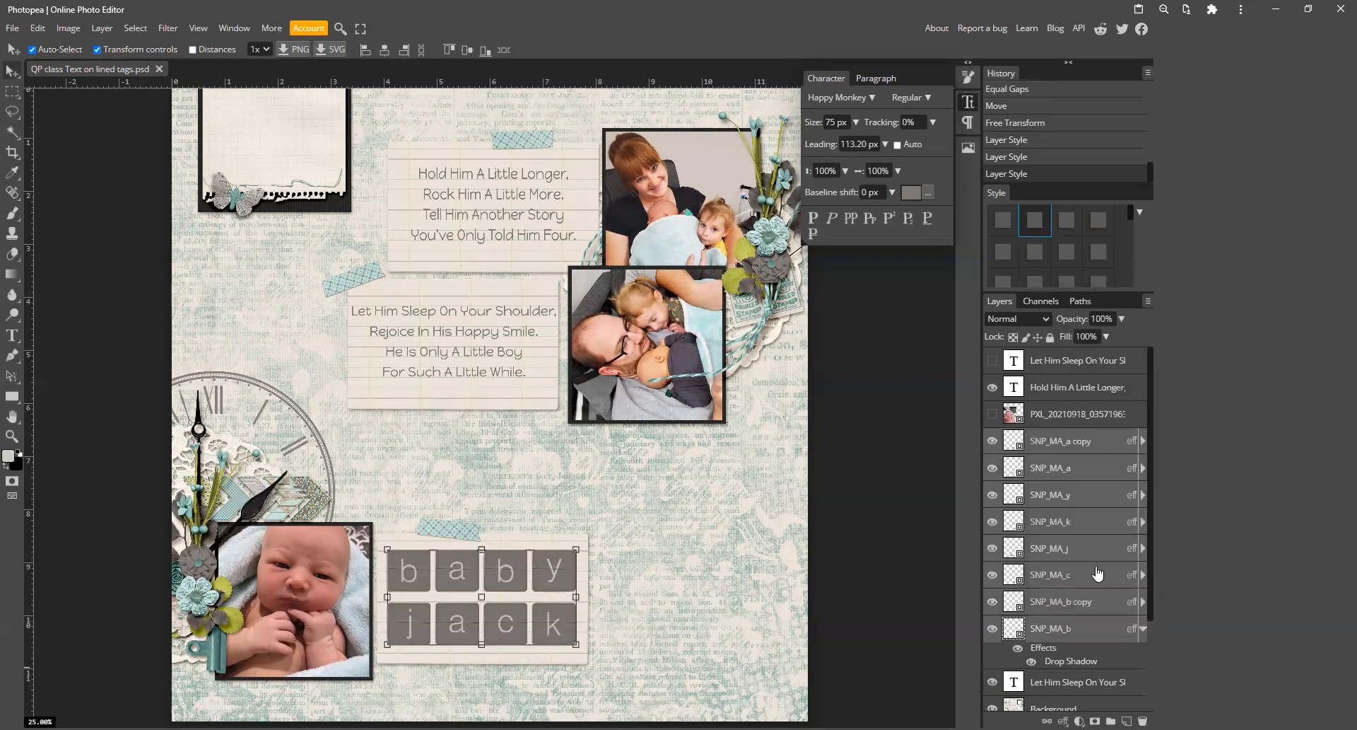
click(645, 596)
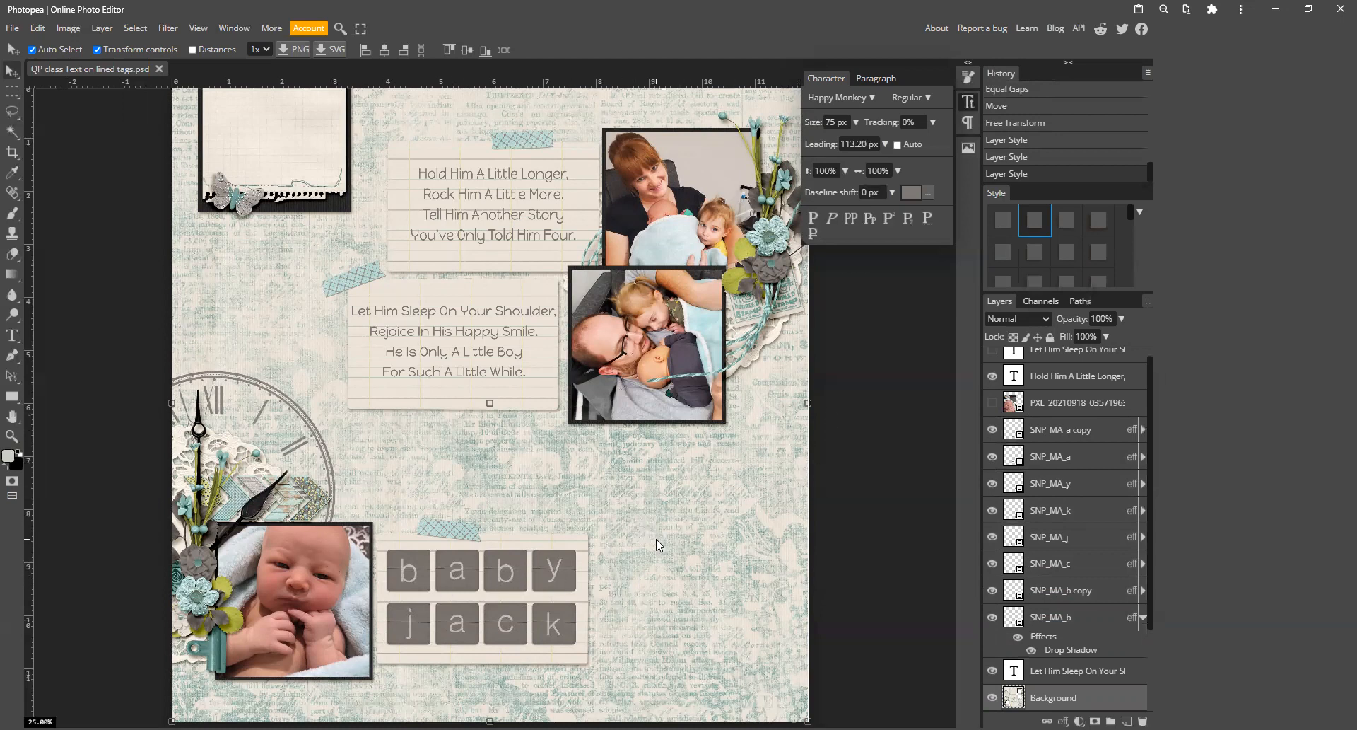
Step: Apply the second loaded shadow style to the second b tile in the top row and deselect it
click(512, 566)
click(1029, 220)
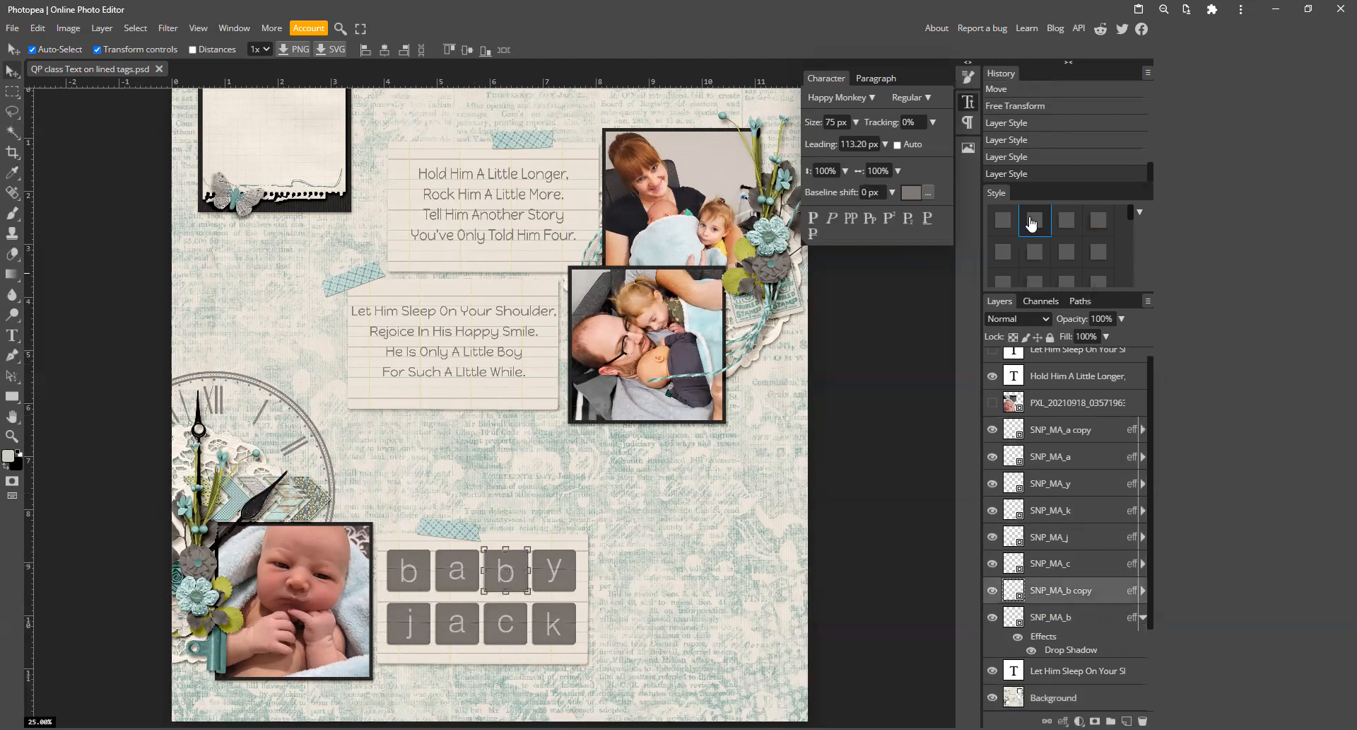
click(822, 625)
scroll(720, 630, up, 1)
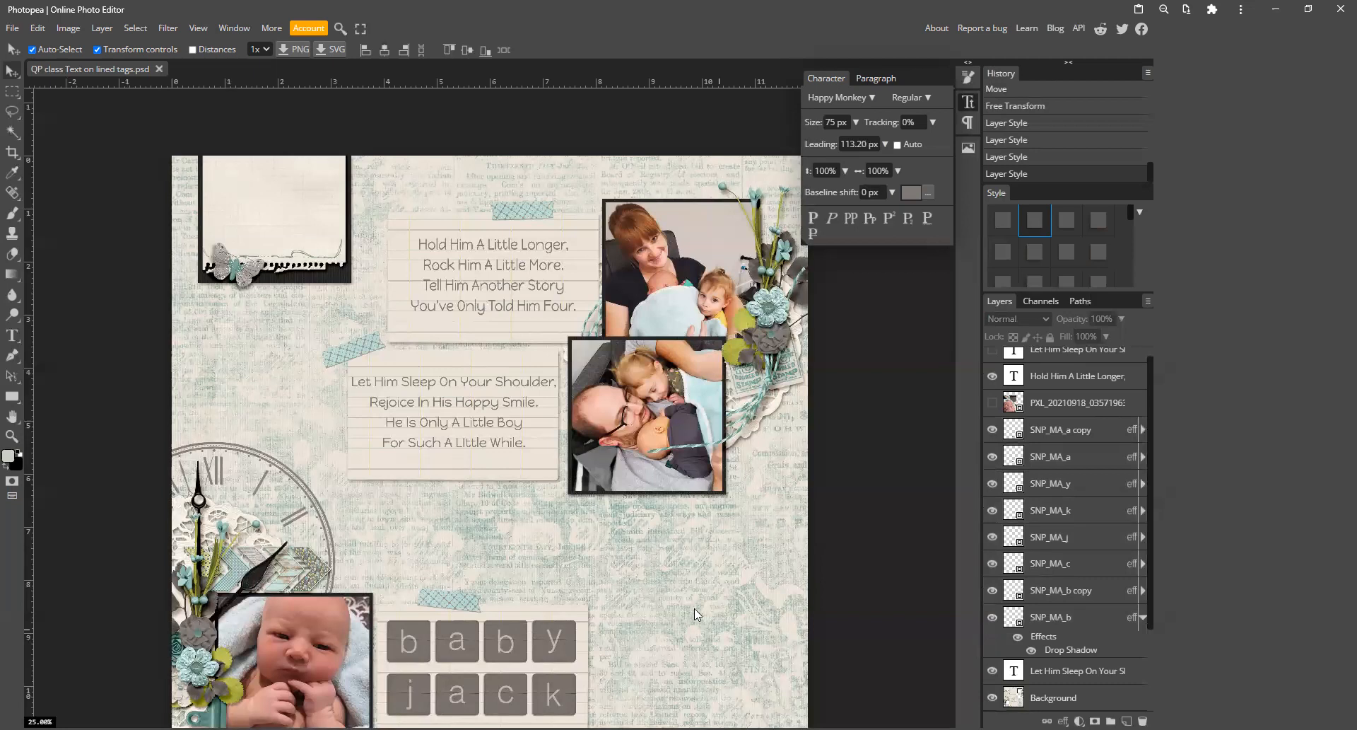
scroll(694, 612, down, 1)
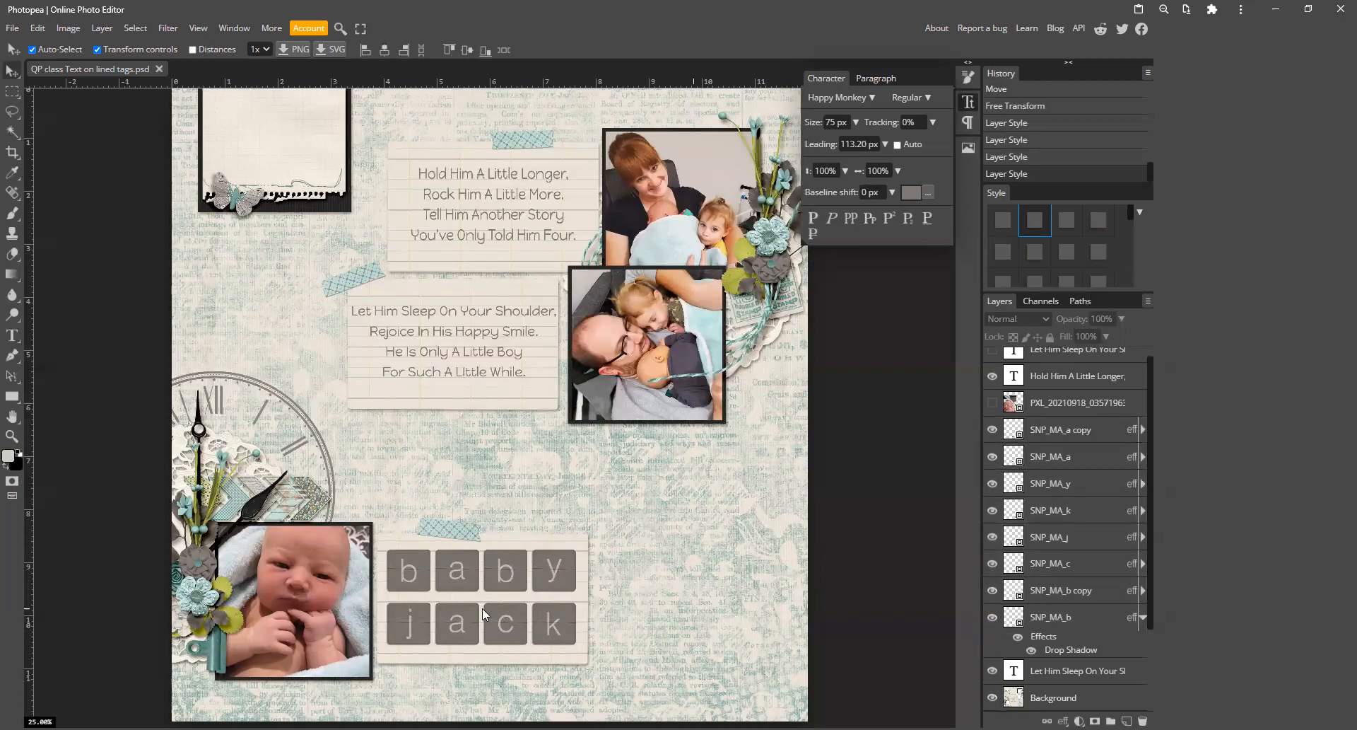
Step: Add a text box reading "August 2022" on the cream journal card above the butterfly
scroll(688, 597, up, 1)
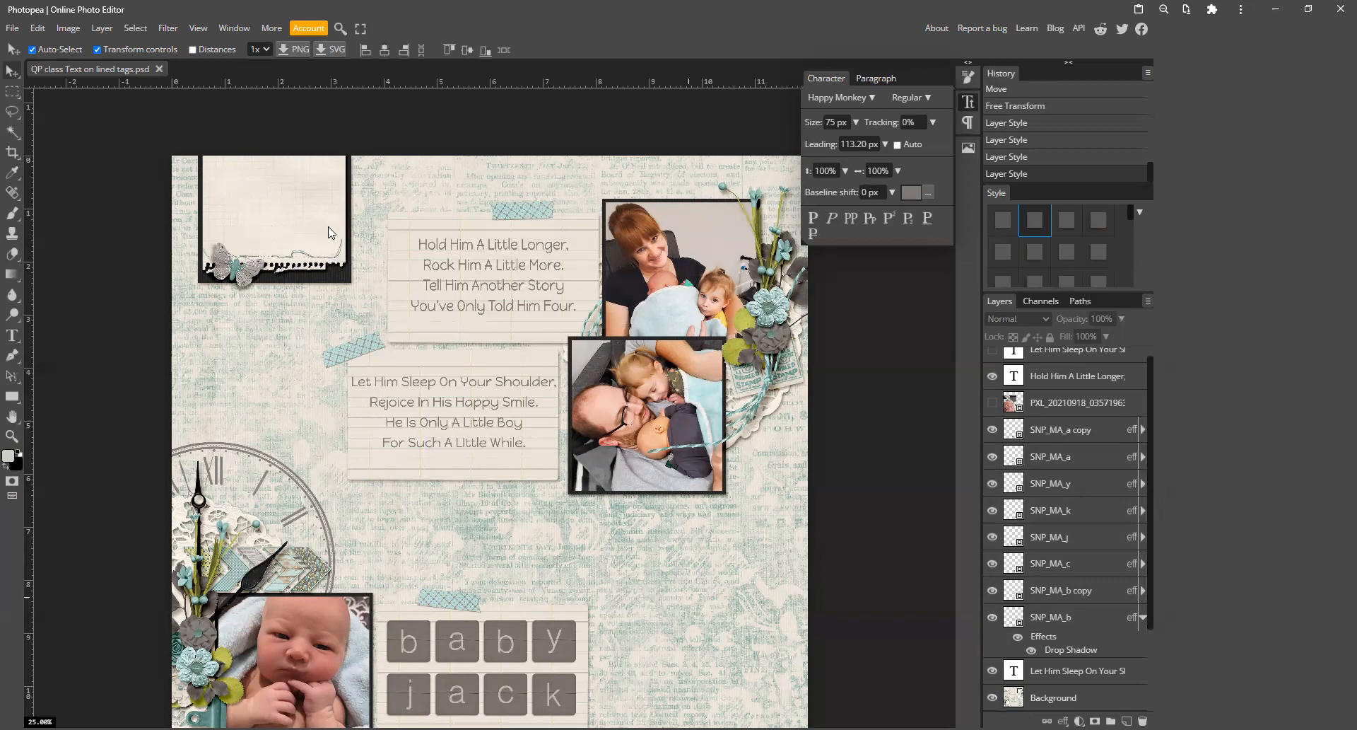
click(13, 336)
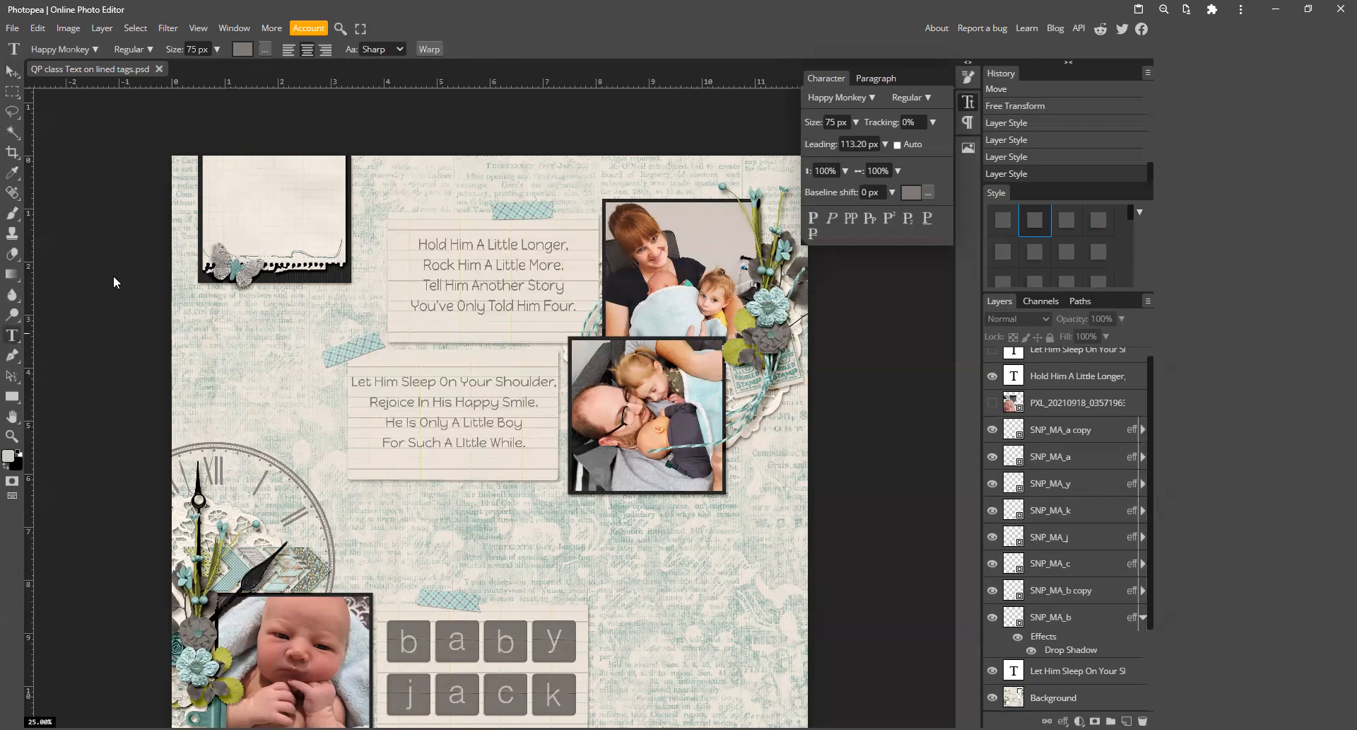
drag(223, 214, 340, 255)
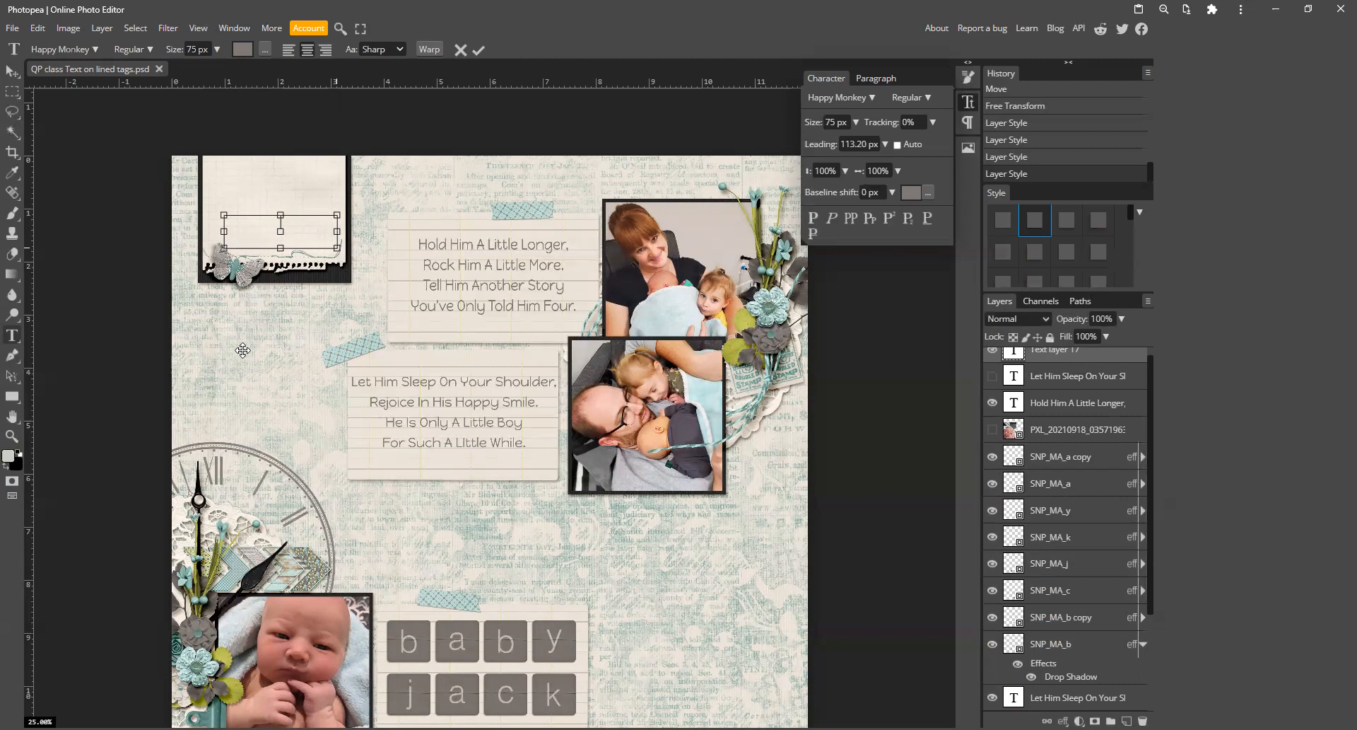
text(ugust 2022)
click(478, 50)
Step: Move the date text down to just above the torn edge of the journal card and deselect it
click(12, 71)
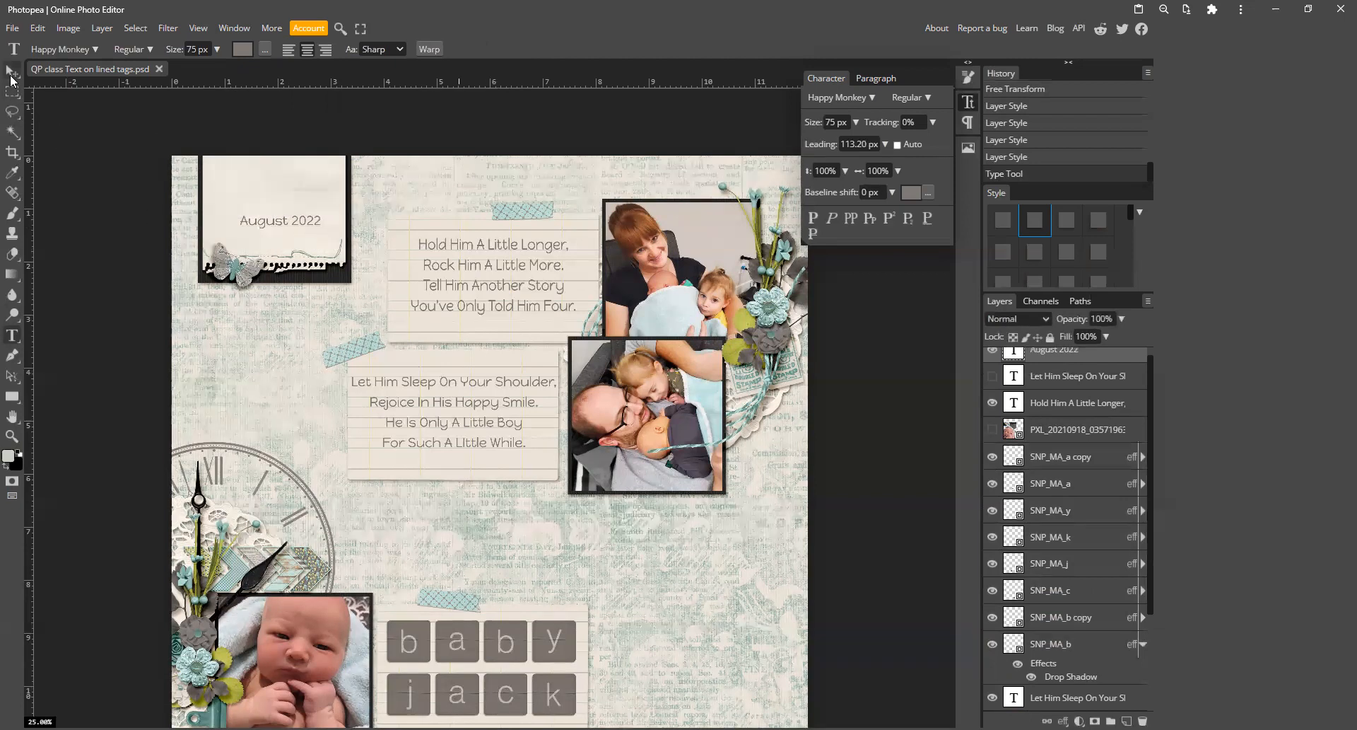
drag(256, 221, 256, 243)
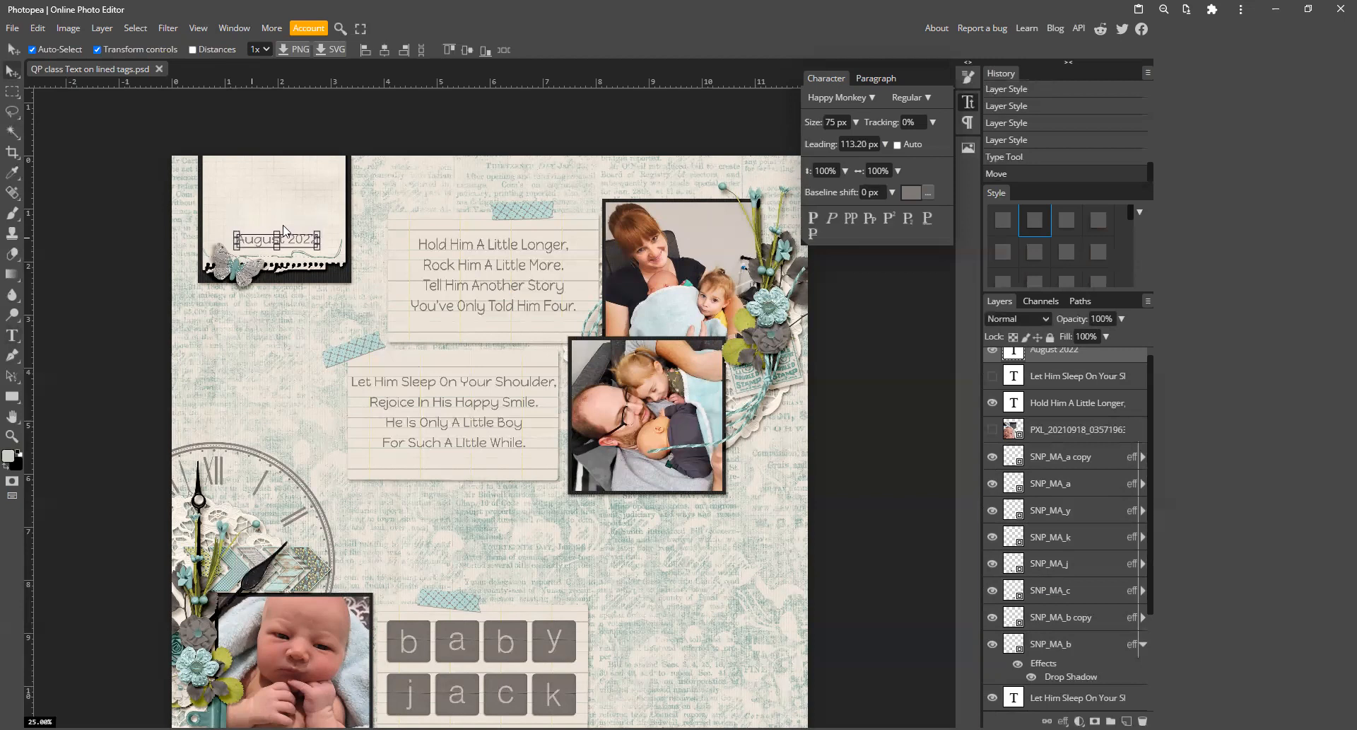
click(436, 119)
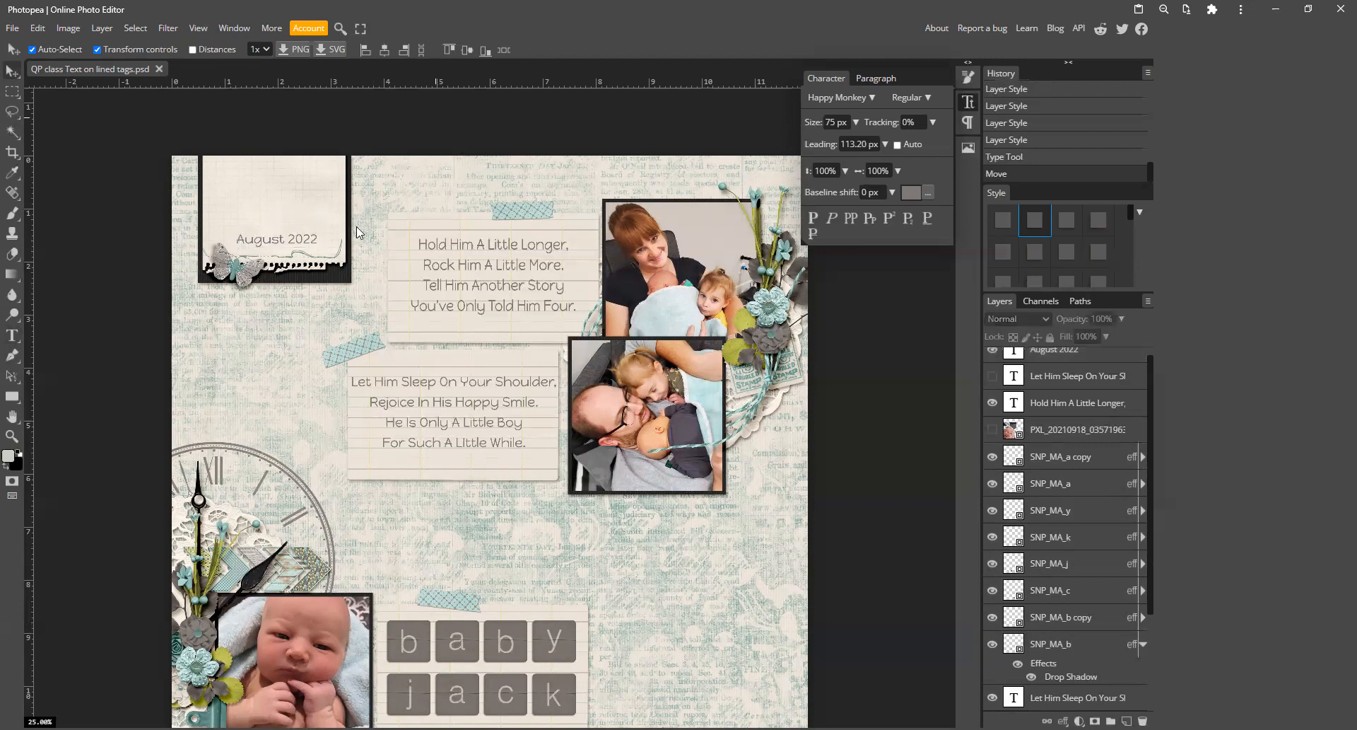
scroll(910, 495, down, 1)
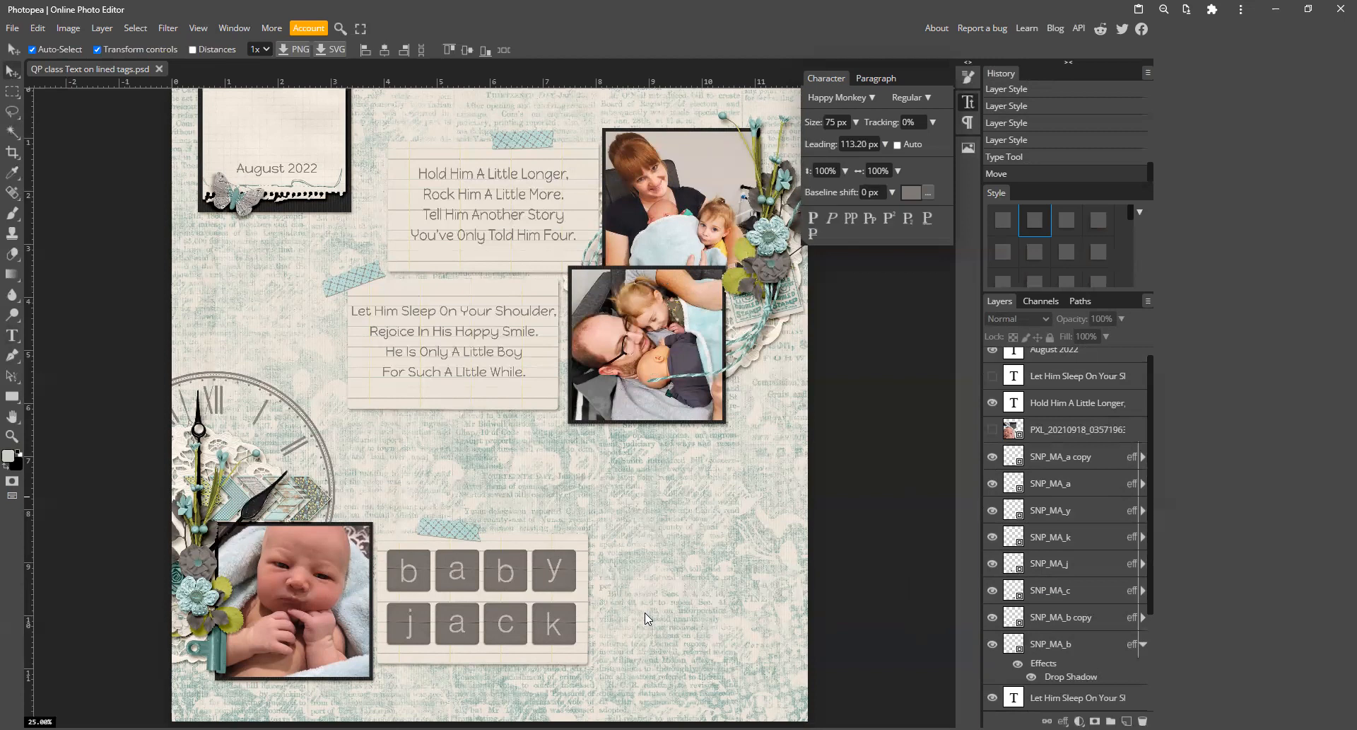
click(12, 29)
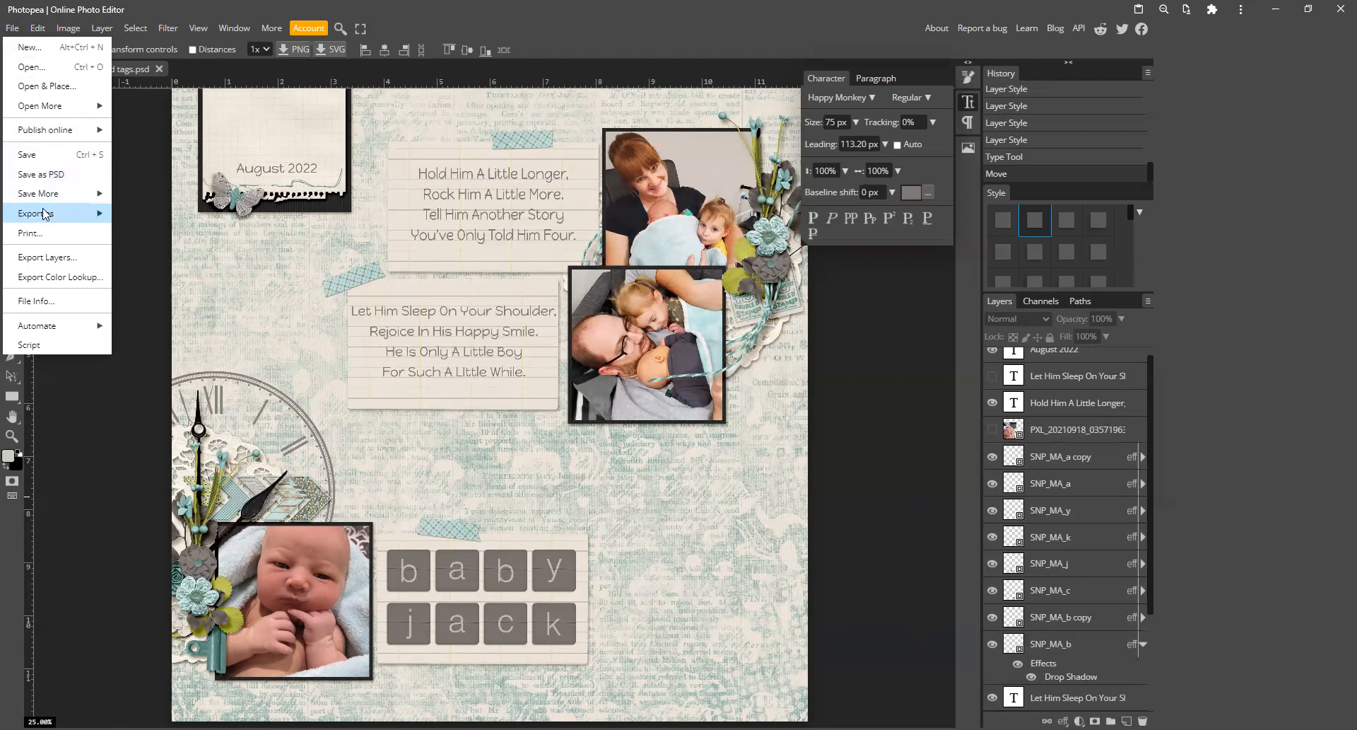
mouse_move(53, 213)
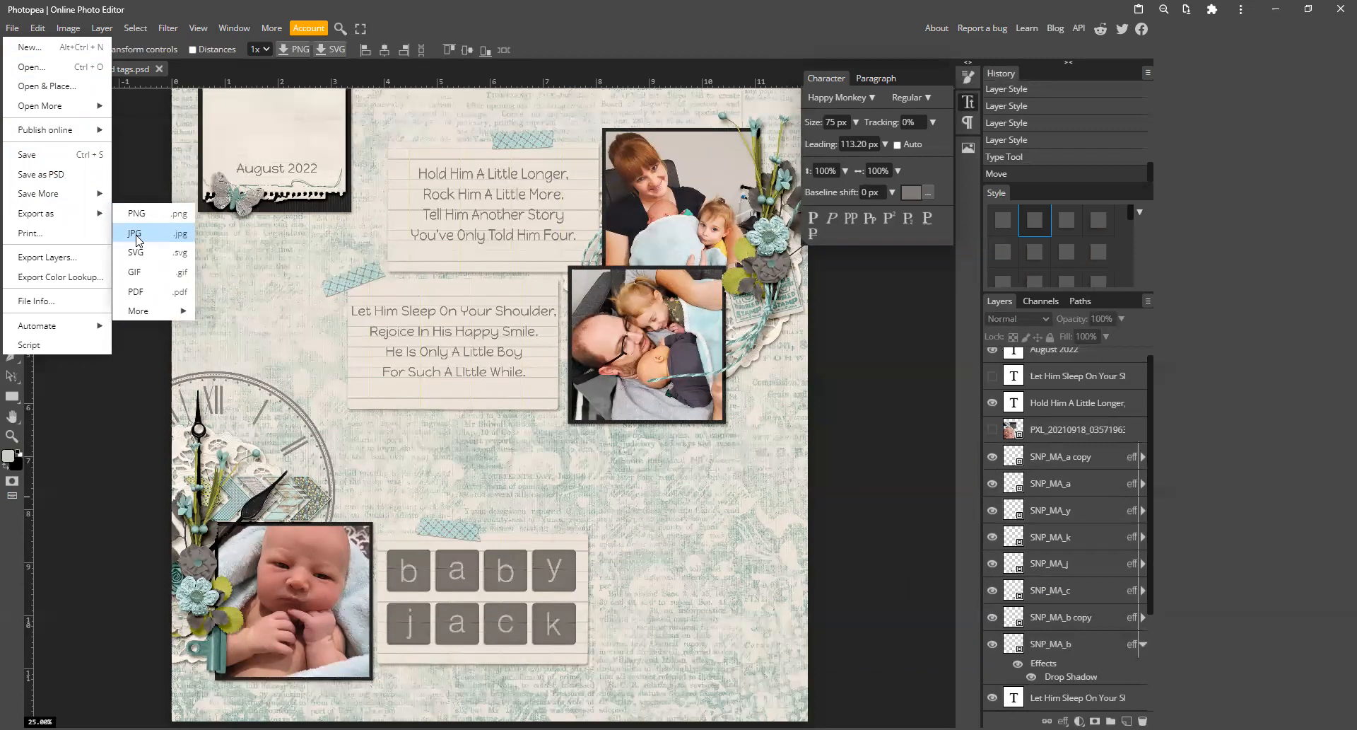
click(48, 180)
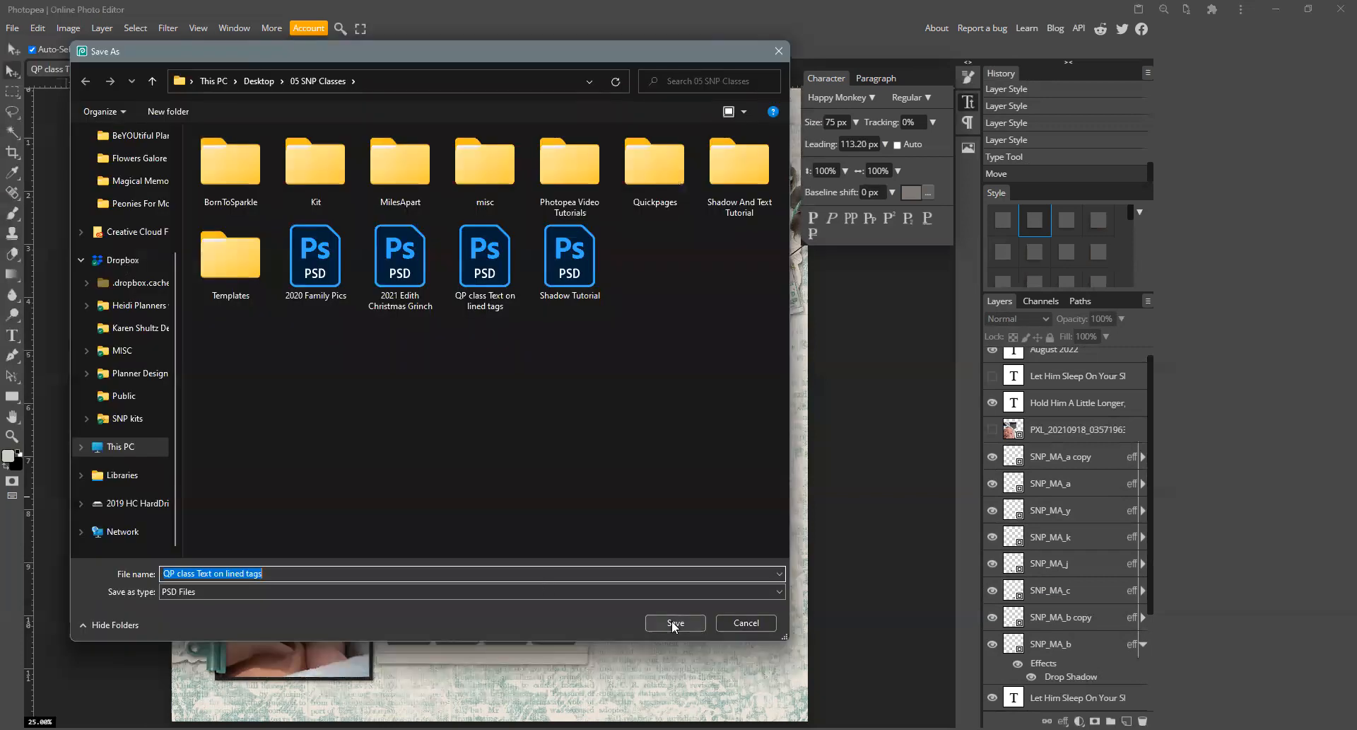
click(672, 620)
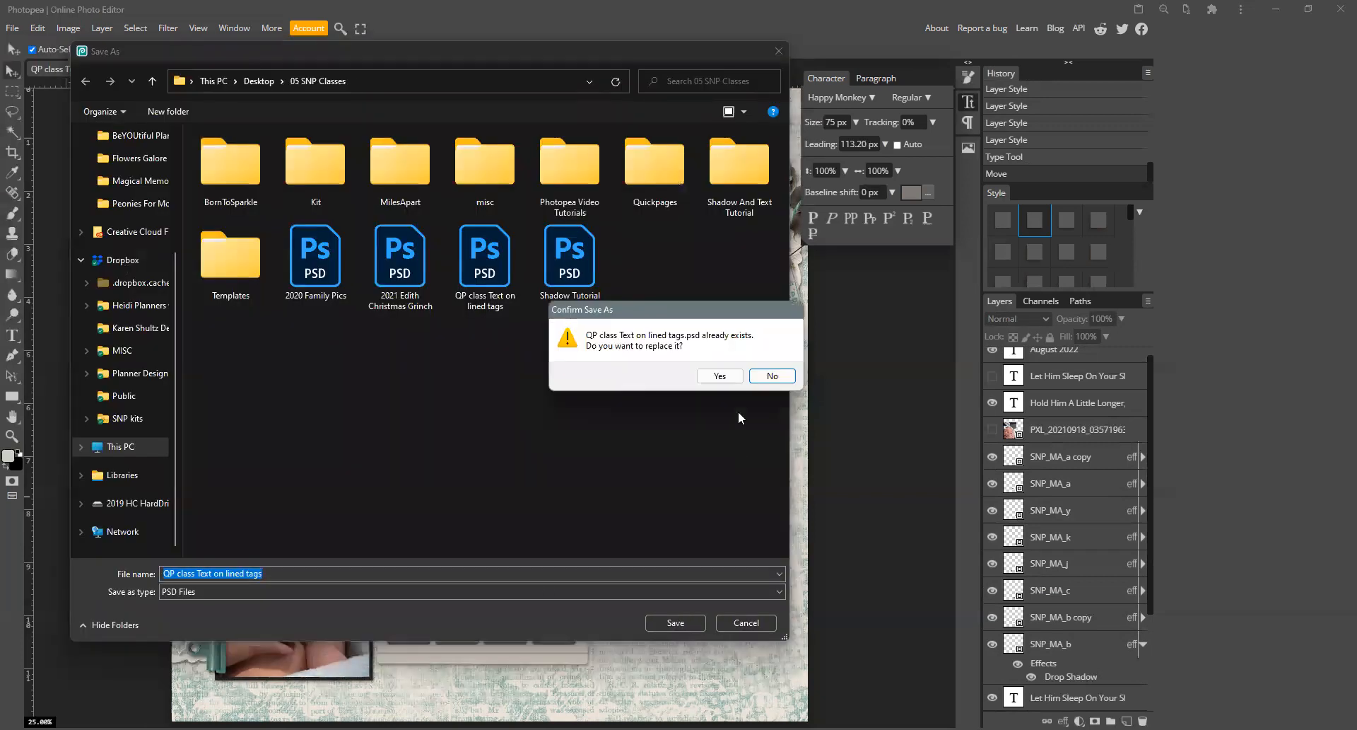
click(768, 379)
click(744, 623)
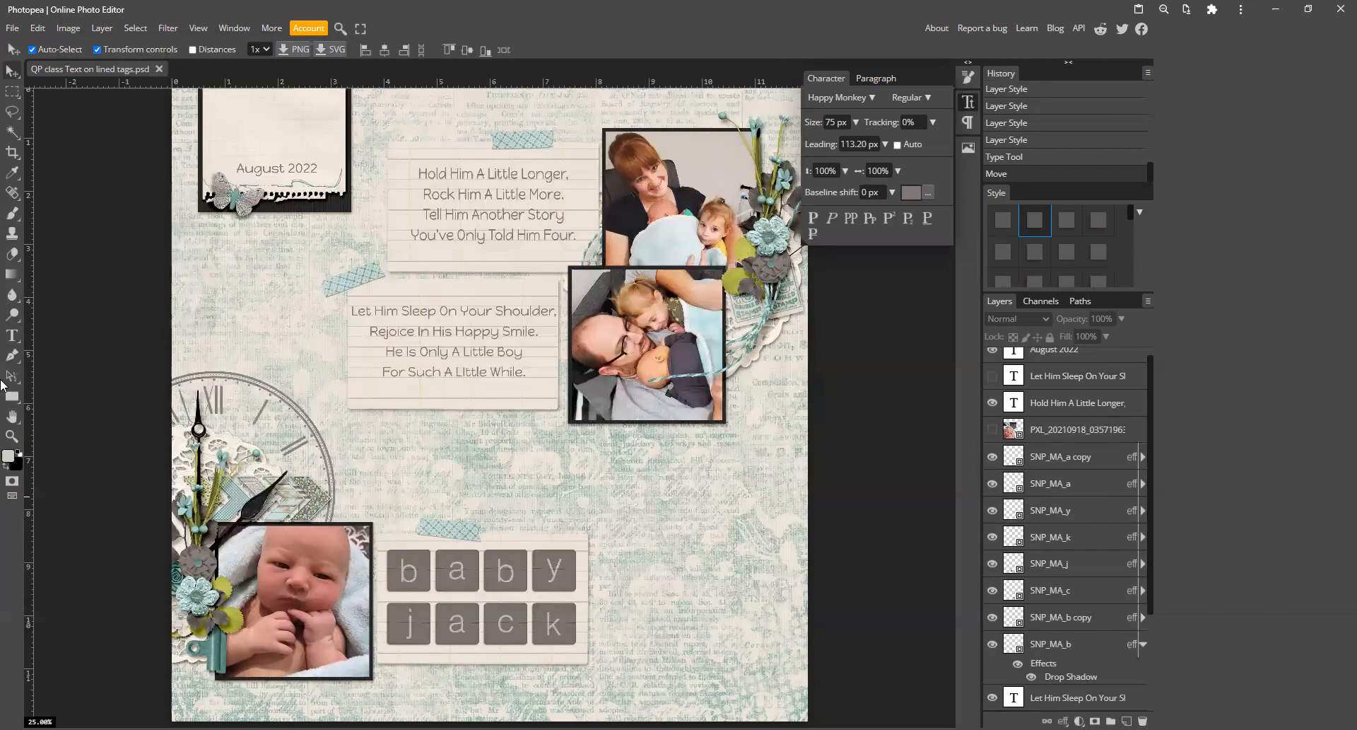